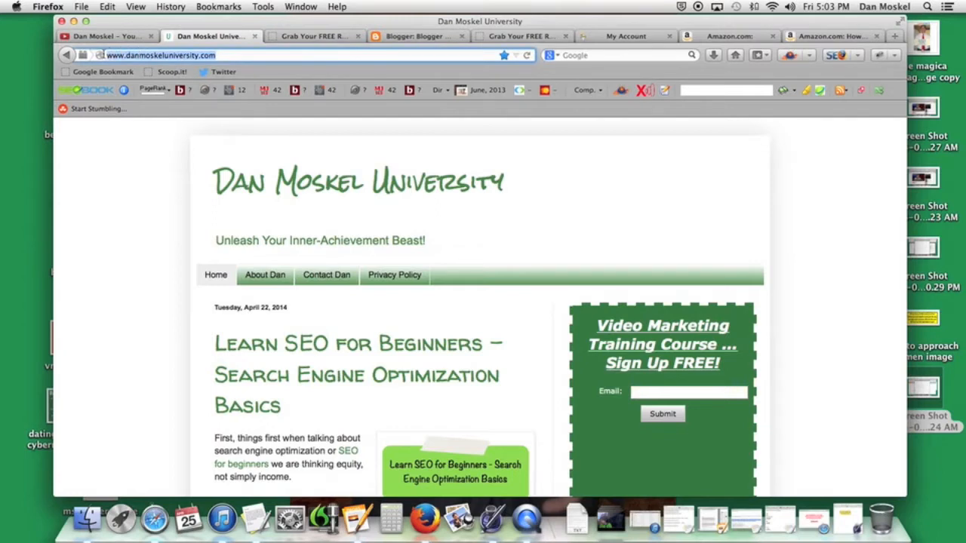
# Examine the web addresses of the university blog and the free-report marketing site
pyautogui.click(199, 55)
pyautogui.write('.bl')
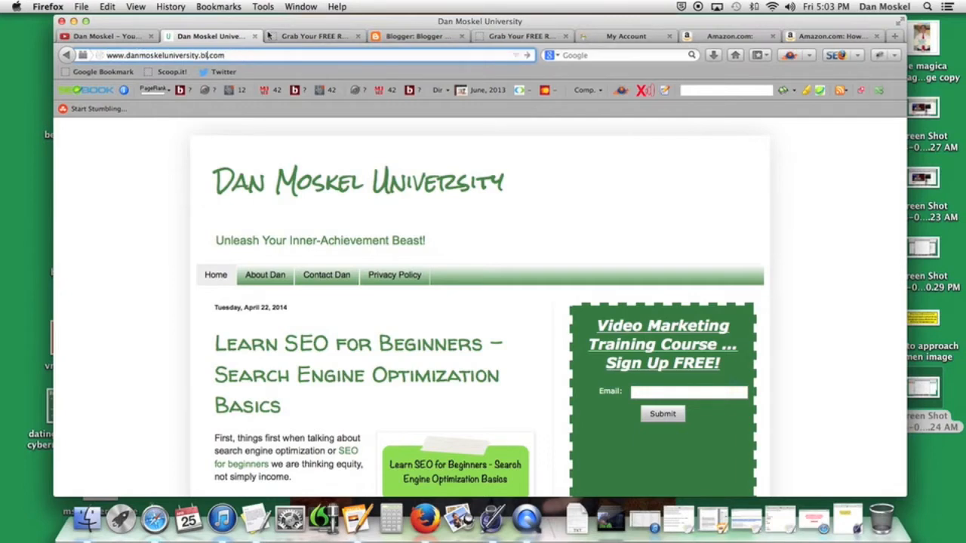
pyautogui.click(603, 37)
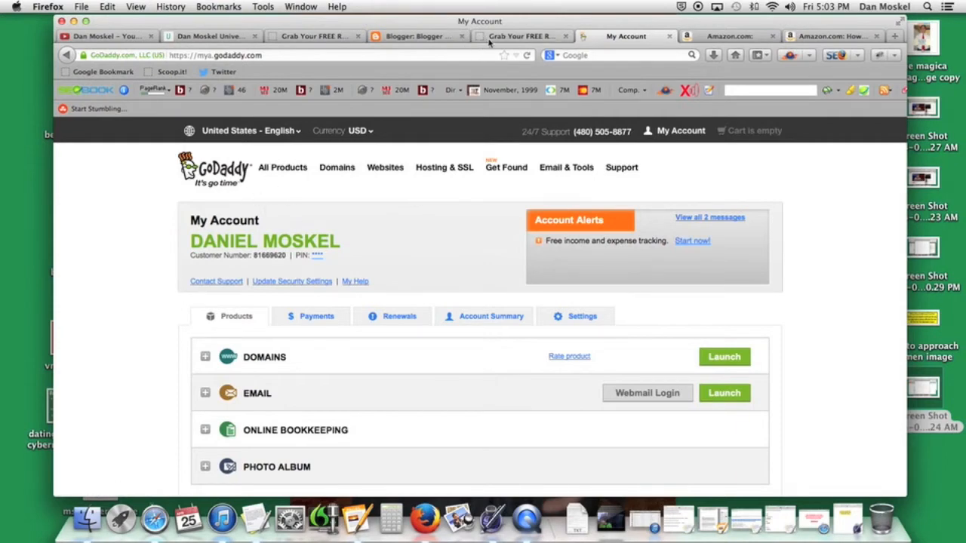
pyautogui.click(514, 36)
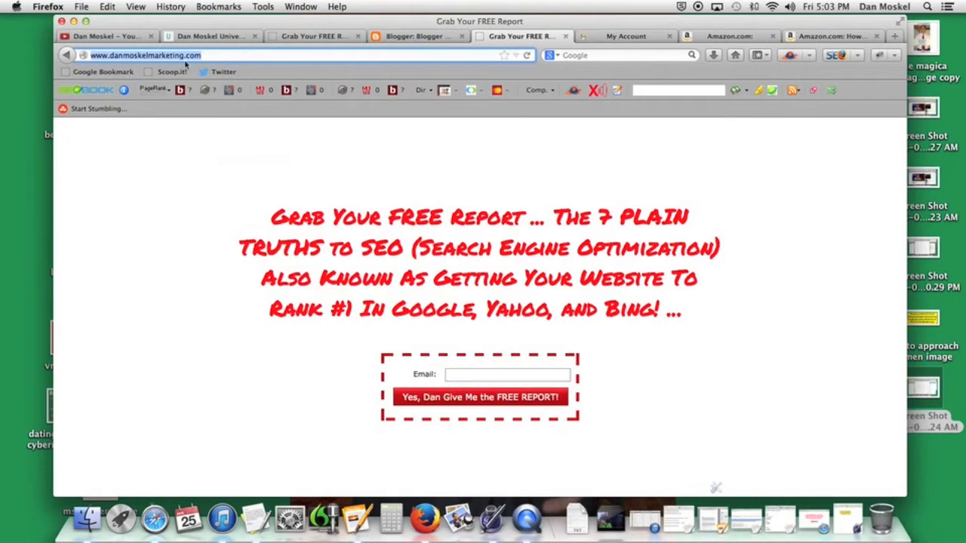
# Expand the Domains list in the GoDaddy account to show the registered domain
pyautogui.click(616, 35)
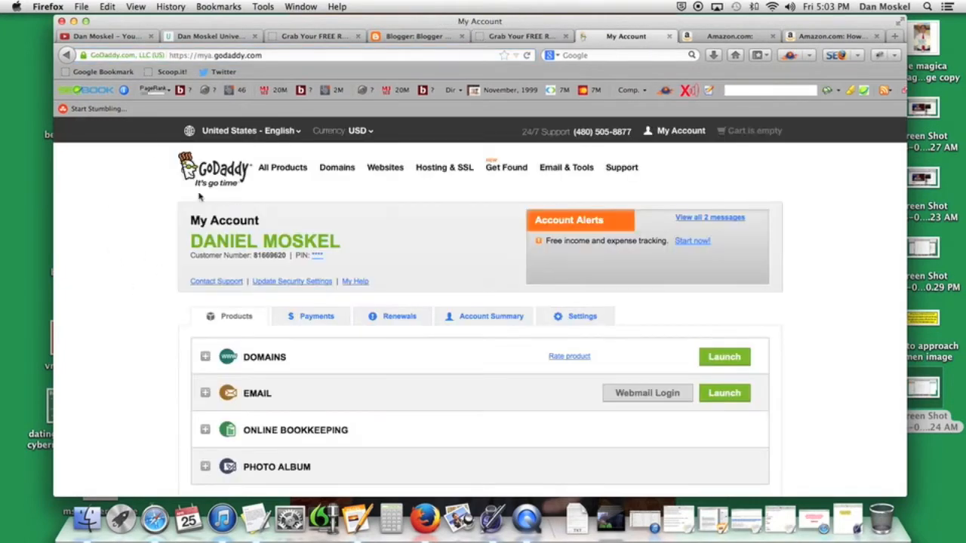
pyautogui.click(268, 366)
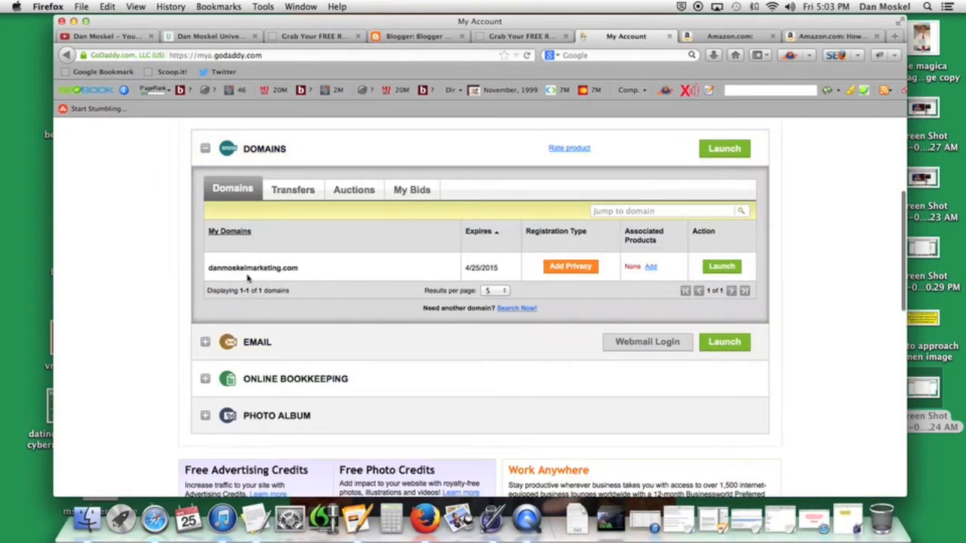
pyautogui.scroll(3, 253, 276)
pyautogui.scroll(3, 168, 250)
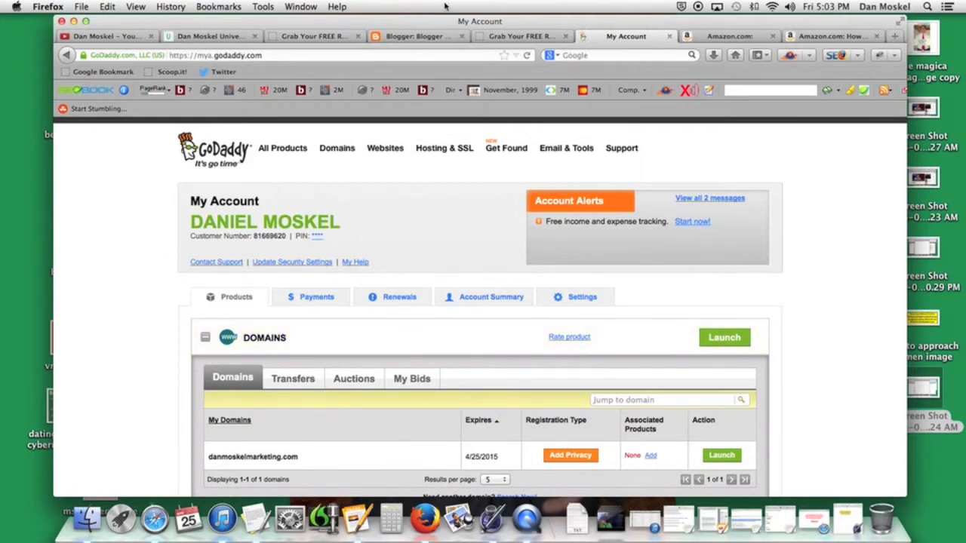
# Open the Video Example blog's overview in Blogger and load its live site in a new tab
pyautogui.click(420, 36)
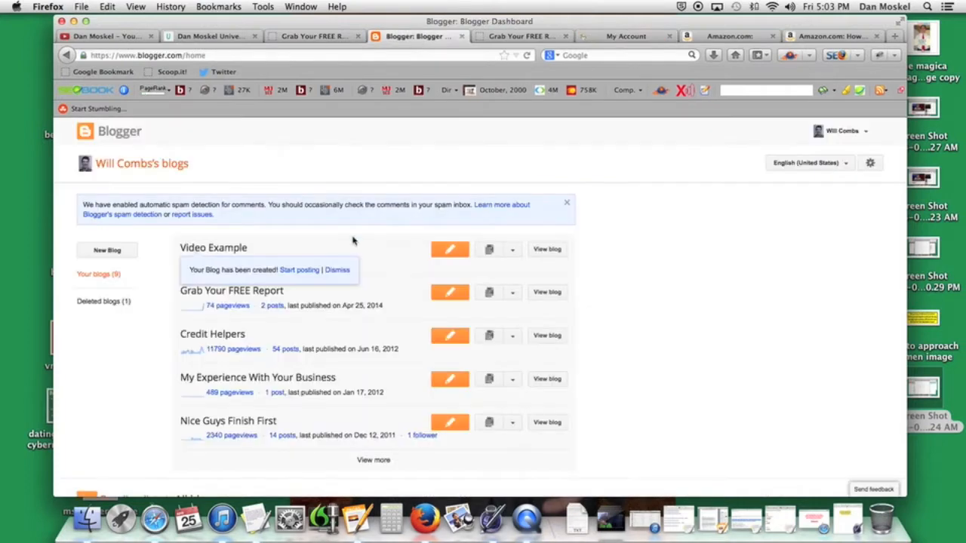
pyautogui.click(214, 249)
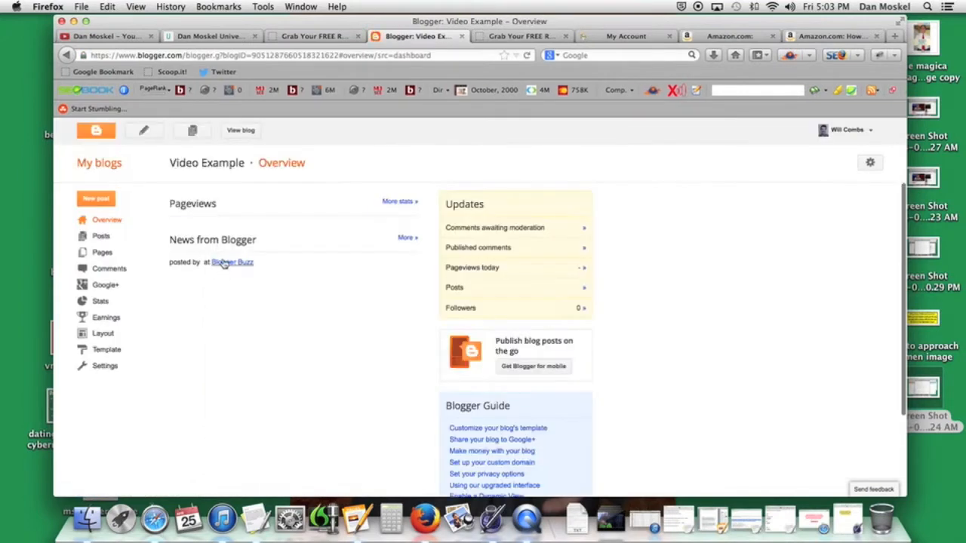
pyautogui.rightClick(243, 133)
pyautogui.click(271, 142)
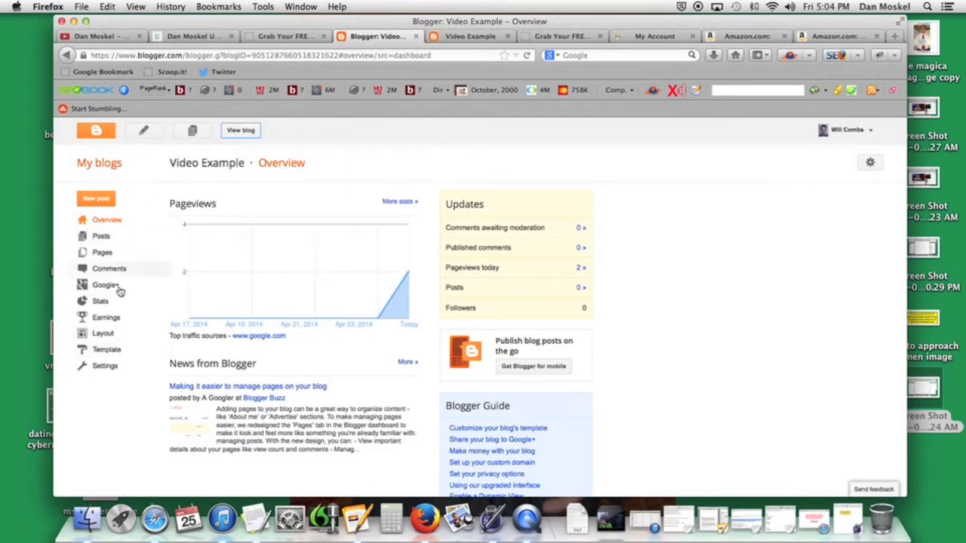
pyautogui.click(105, 367)
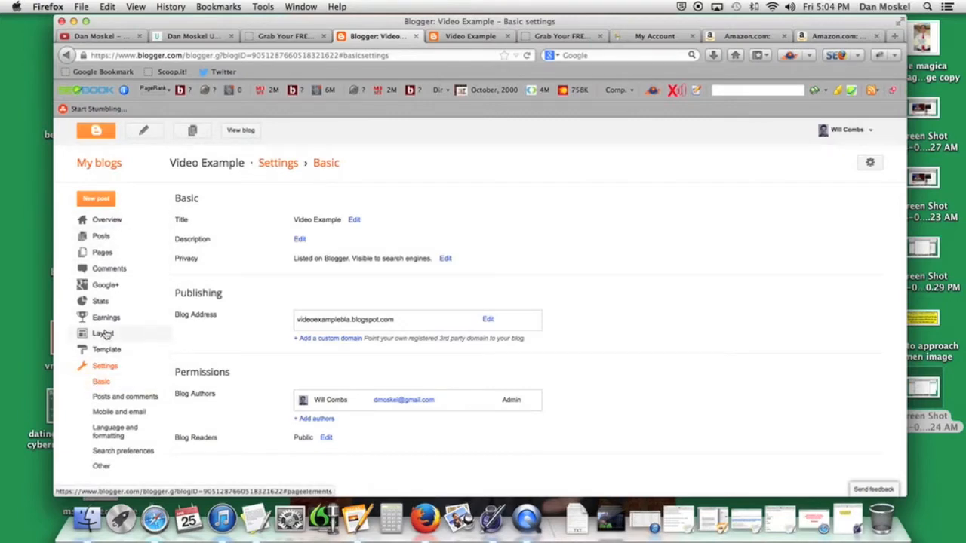
pyautogui.moveTo(176, 292); pyautogui.dragTo(228, 295)
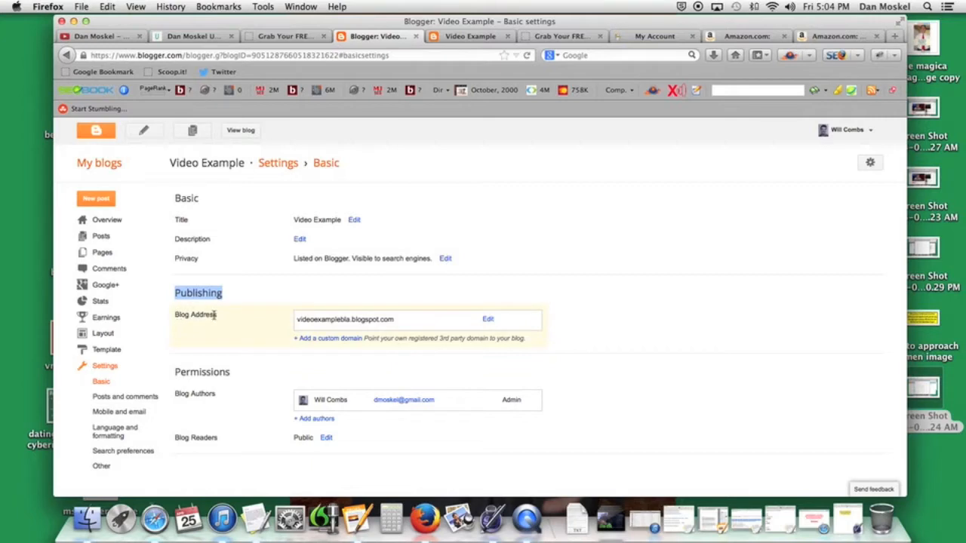
pyautogui.click(340, 344)
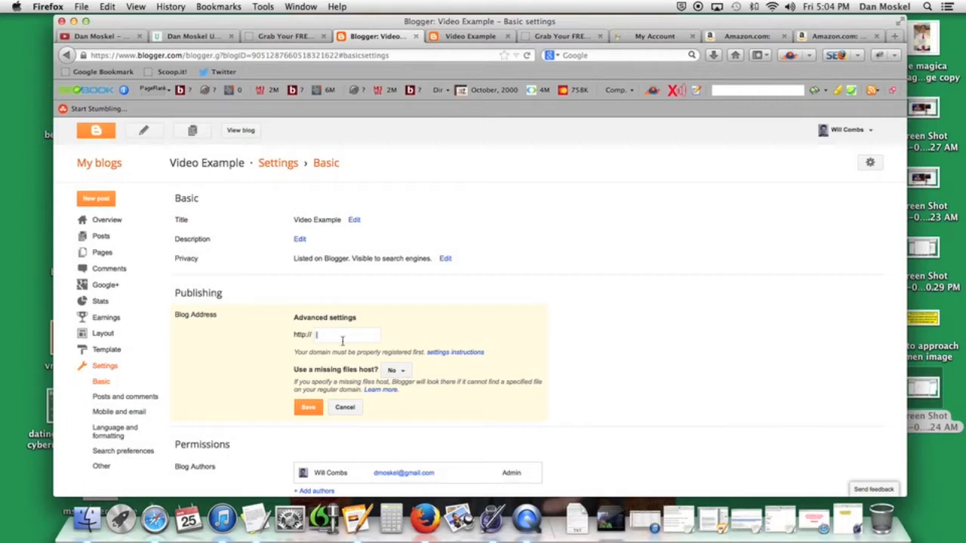
pyautogui.write('www.e')
pyautogui.write('xample.com')
pyautogui.click(309, 408)
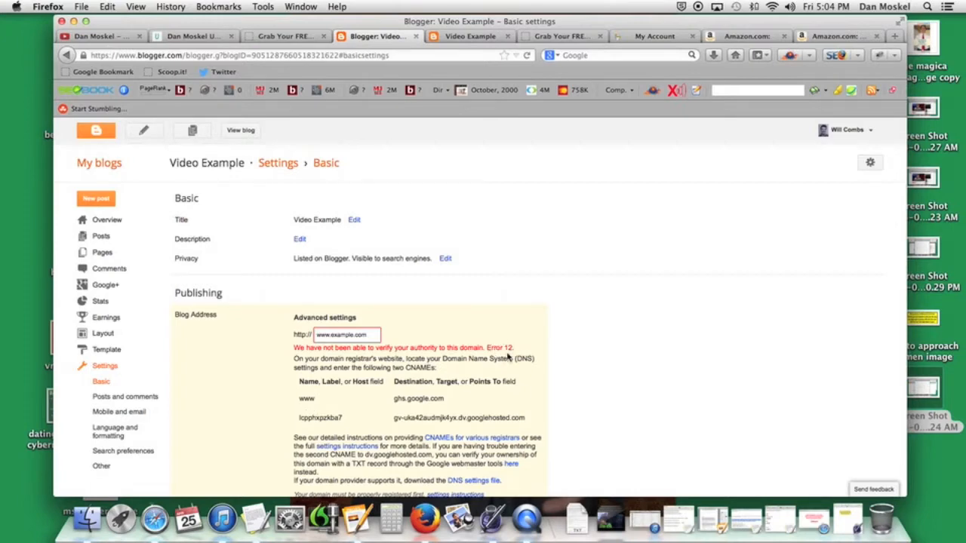
# Examine the two required CNAME entries and the blogspot.com ending of the live blog's address
pyautogui.moveTo(299, 399); pyautogui.dragTo(526, 428)
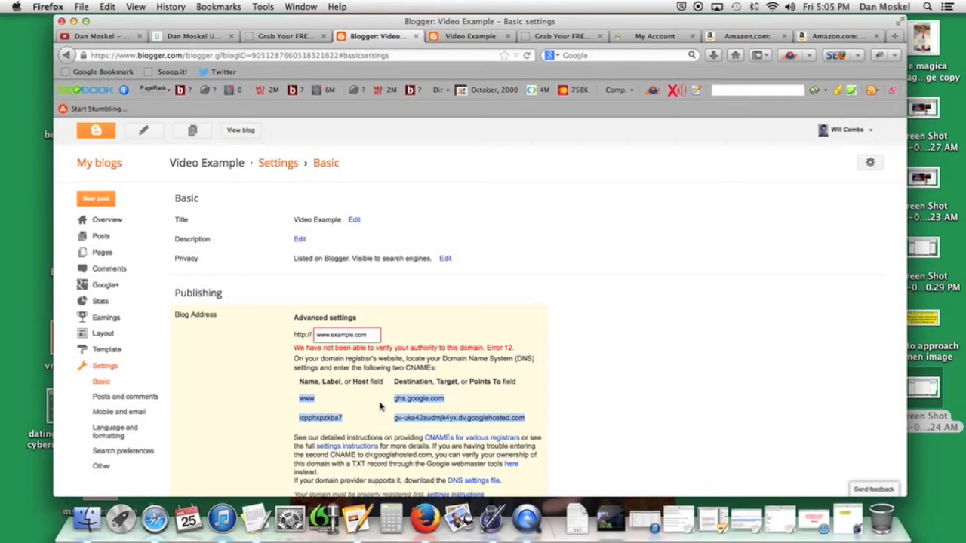
pyautogui.click(483, 38)
pyautogui.click(147, 56)
pyautogui.moveTo(151, 56); pyautogui.dragTo(220, 55)
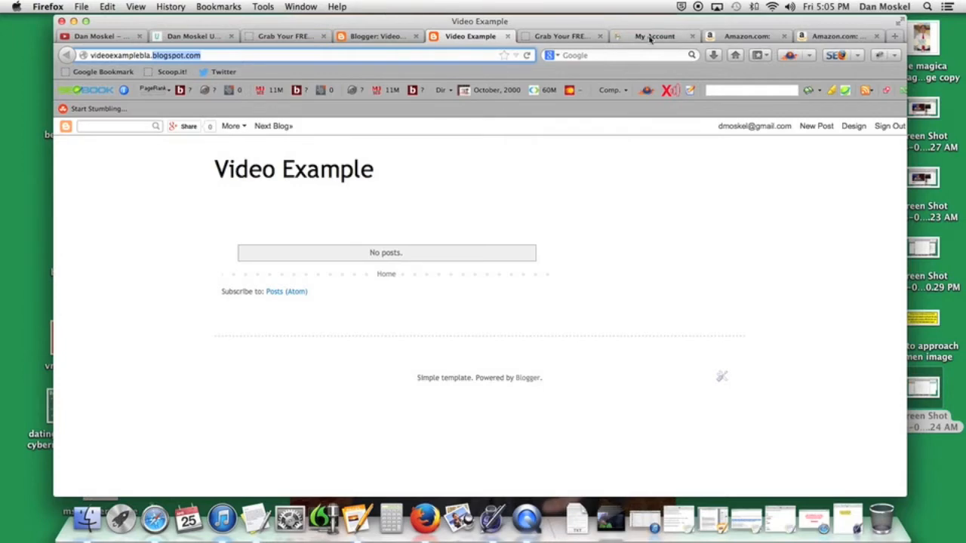
# Return to the GoDaddy account, place its browser tab beside Blogger's, and locate the registered domain in the list
pyautogui.click(651, 37)
pyautogui.moveTo(650, 38); pyautogui.dragTo(477, 41)
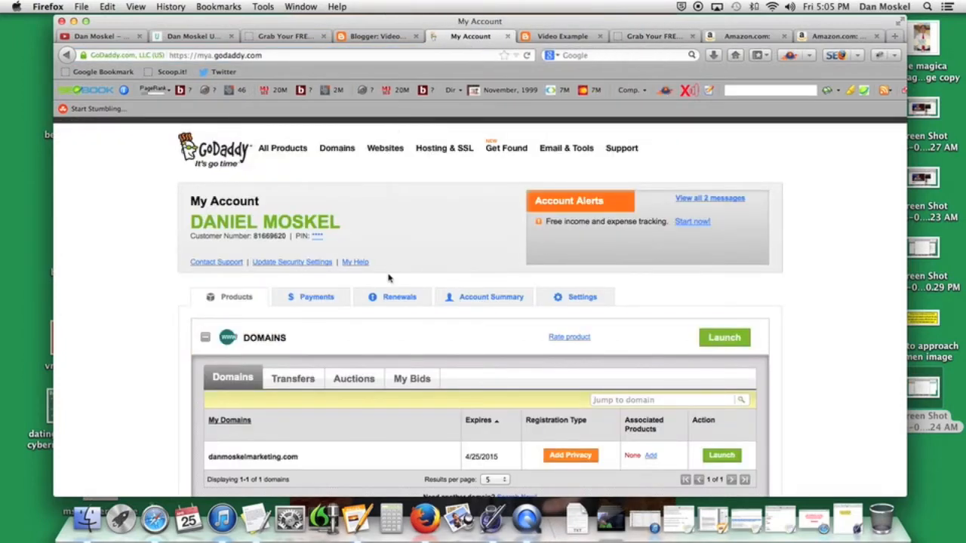
pyautogui.scroll(-2, 385, 409)
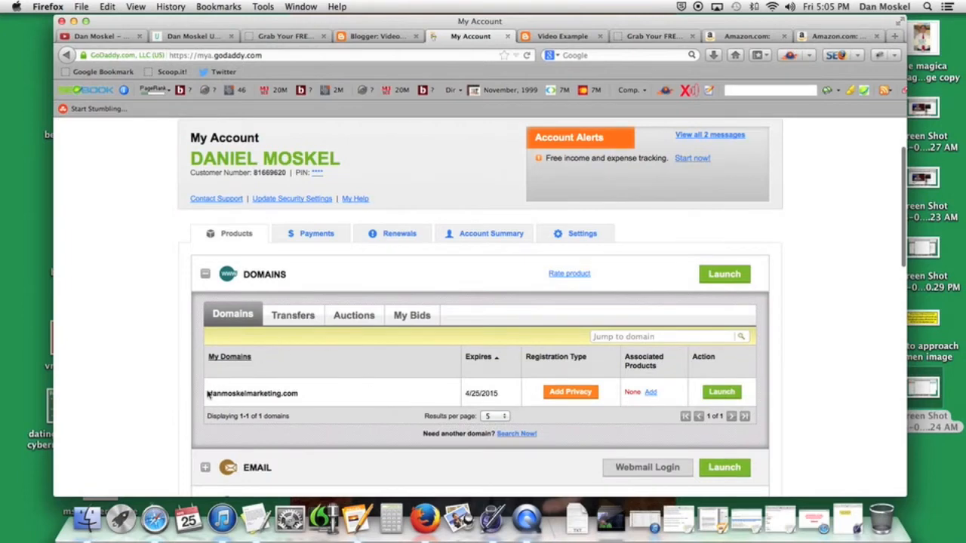
pyautogui.moveTo(209, 396); pyautogui.dragTo(299, 393)
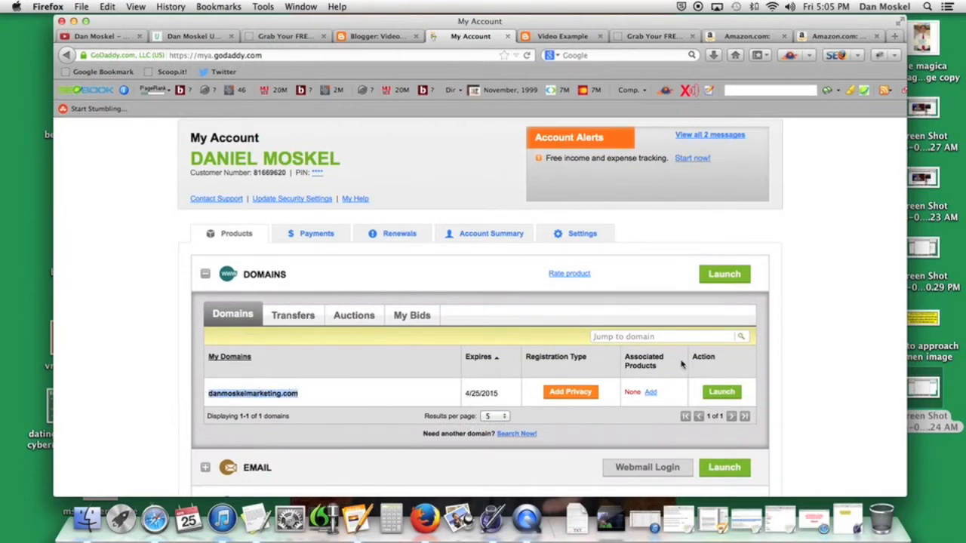
# Launch the registered domain's details page and display its DNS zone file
pyautogui.click(720, 396)
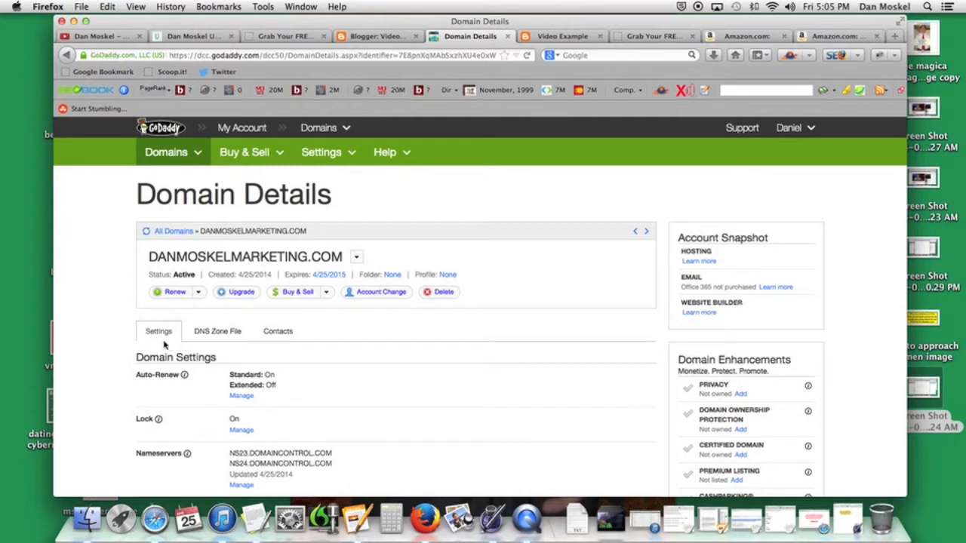
pyautogui.click(216, 332)
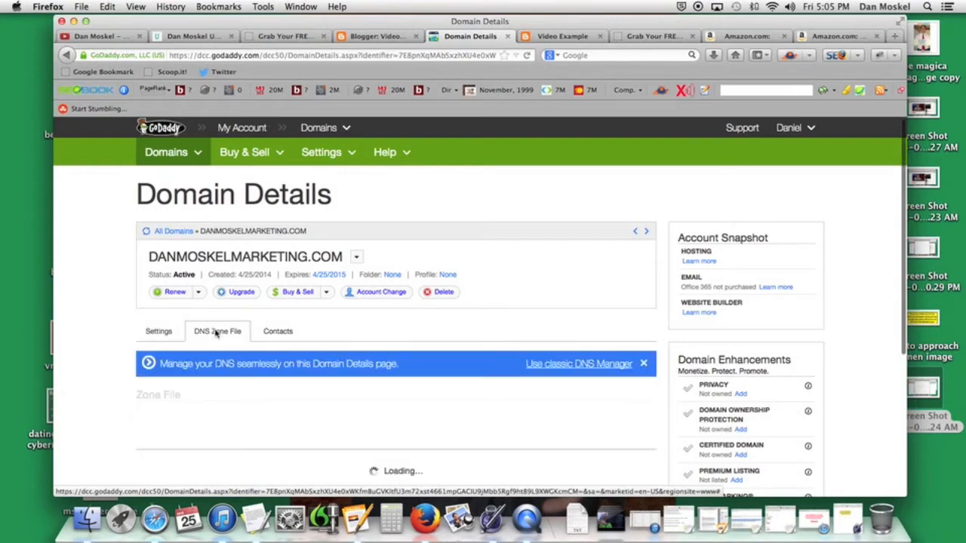
pyautogui.scroll(-3, 189, 323)
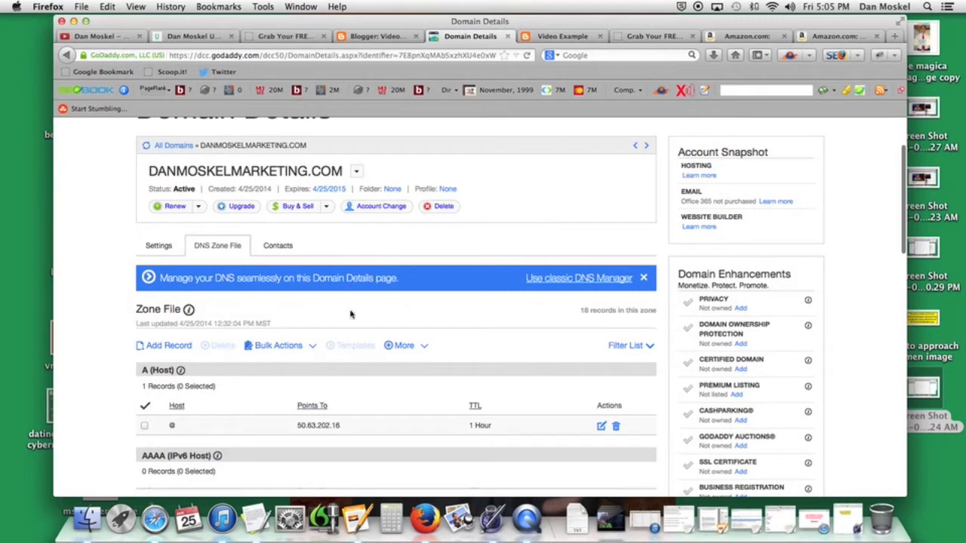
# View the domain's zone file in the classic DNS Manager in a separate tab, and close that tab
pyautogui.rightClick(553, 281)
pyautogui.click(574, 285)
pyautogui.click(507, 38)
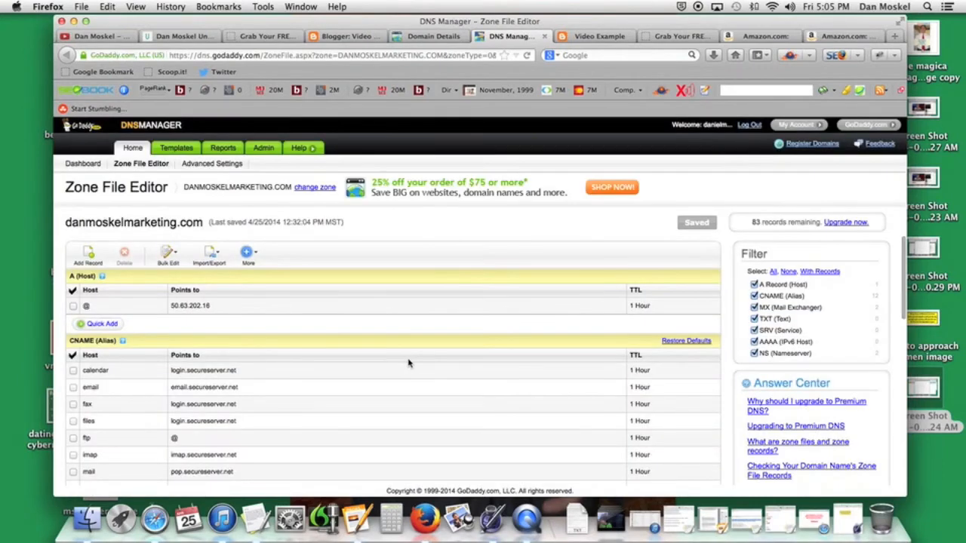
pyautogui.scroll(-5, 404, 361)
pyautogui.scroll(5, 407, 362)
pyautogui.click(544, 36)
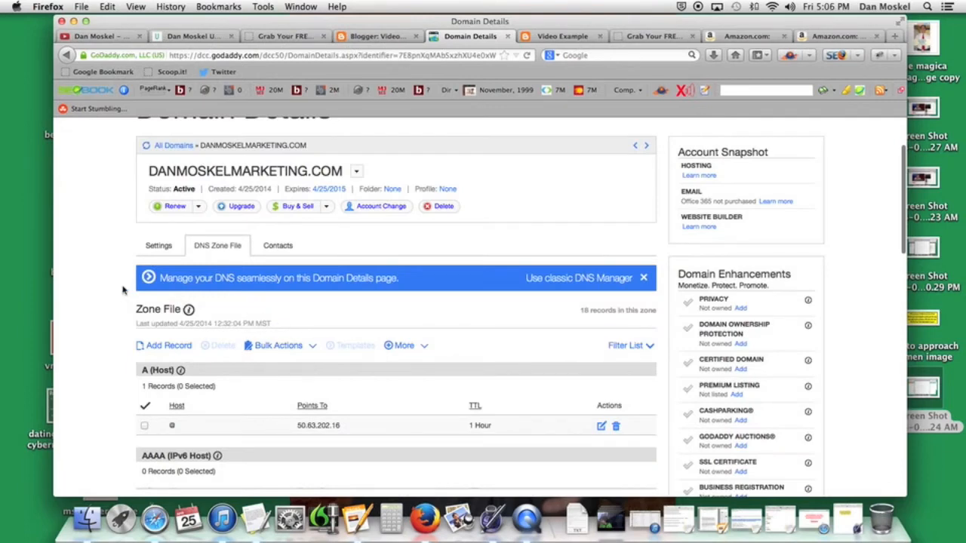
# Examine the CName (Alias) records in the domain's DNS zone file
pyautogui.scroll(-4, 127, 296)
pyautogui.scroll(-3, 128, 298)
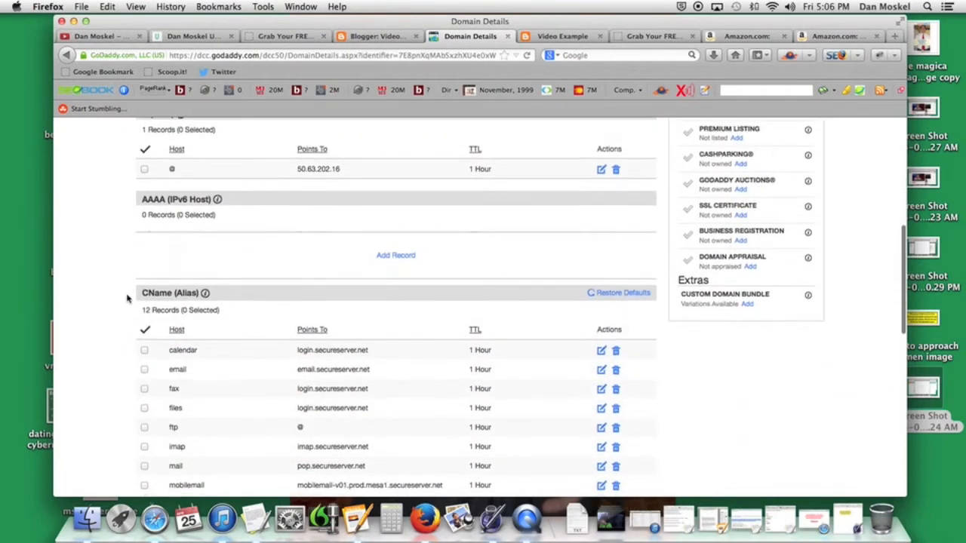
pyautogui.moveTo(143, 270); pyautogui.dragTo(188, 274)
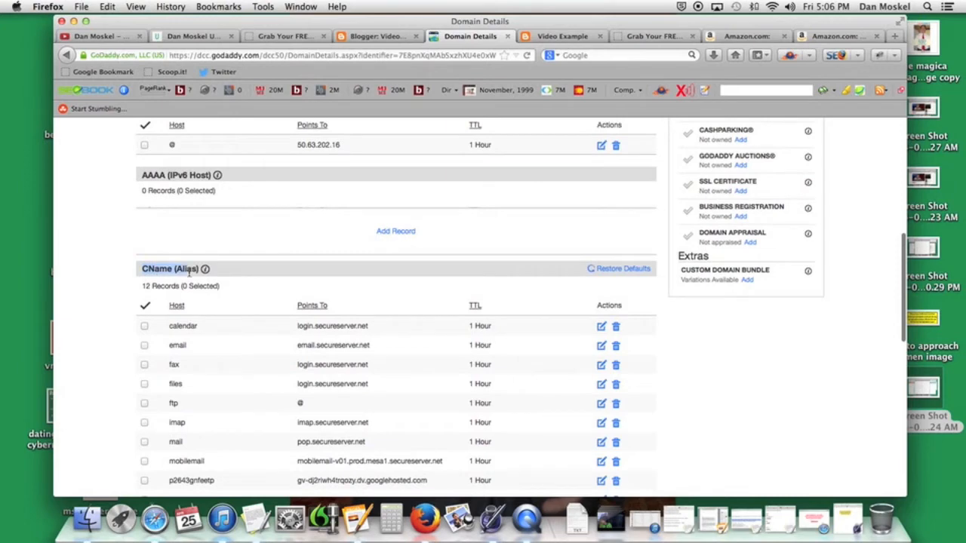
pyautogui.scroll(-3, 192, 276)
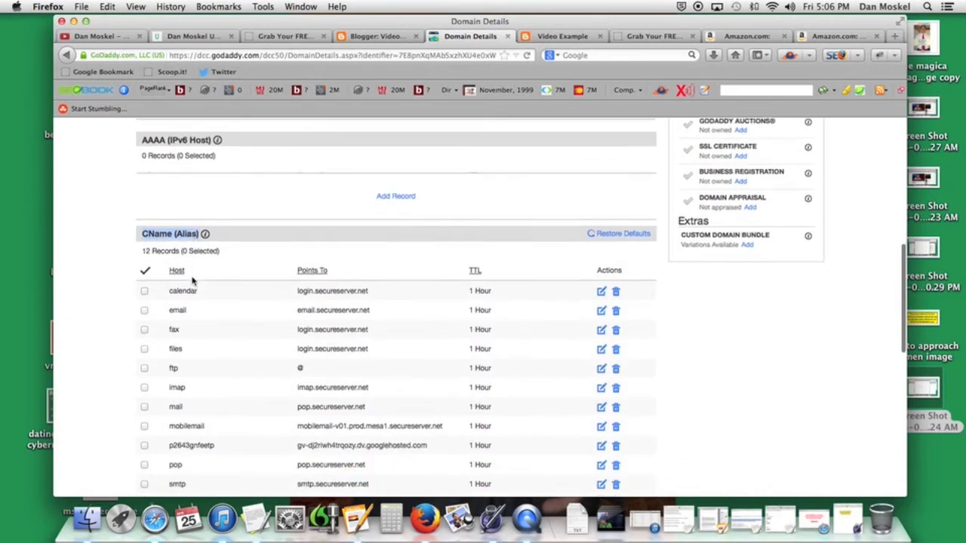
# Copy the host value www from the CNAME instructions in the Blogger custom domain settings
pyautogui.click(377, 36)
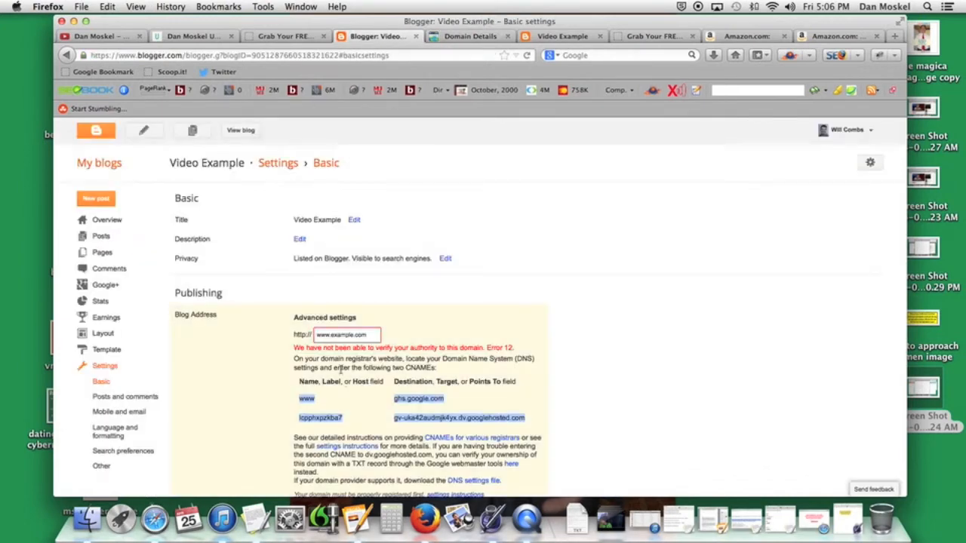
pyautogui.scroll(-2, 343, 382)
pyautogui.moveTo(300, 371); pyautogui.dragTo(310, 370)
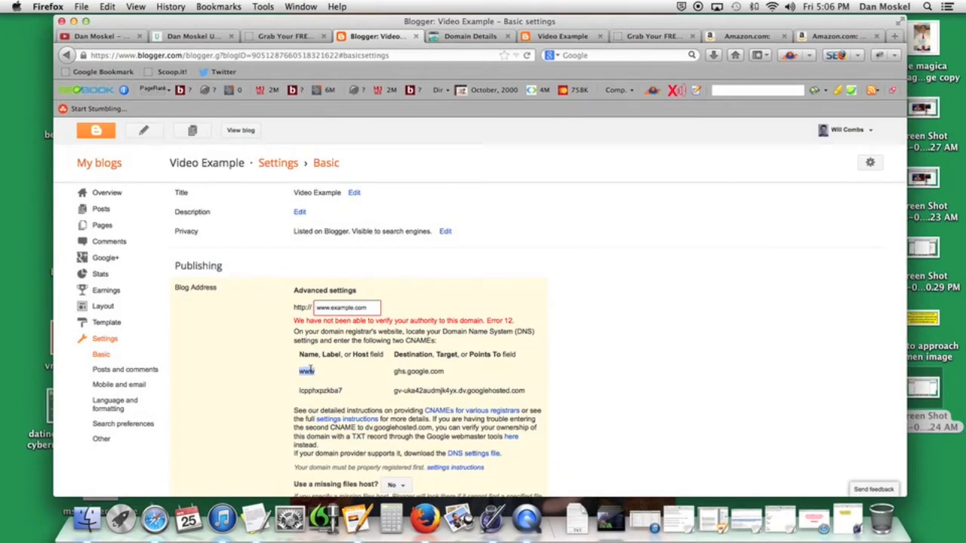
pyautogui.rightClick(311, 371)
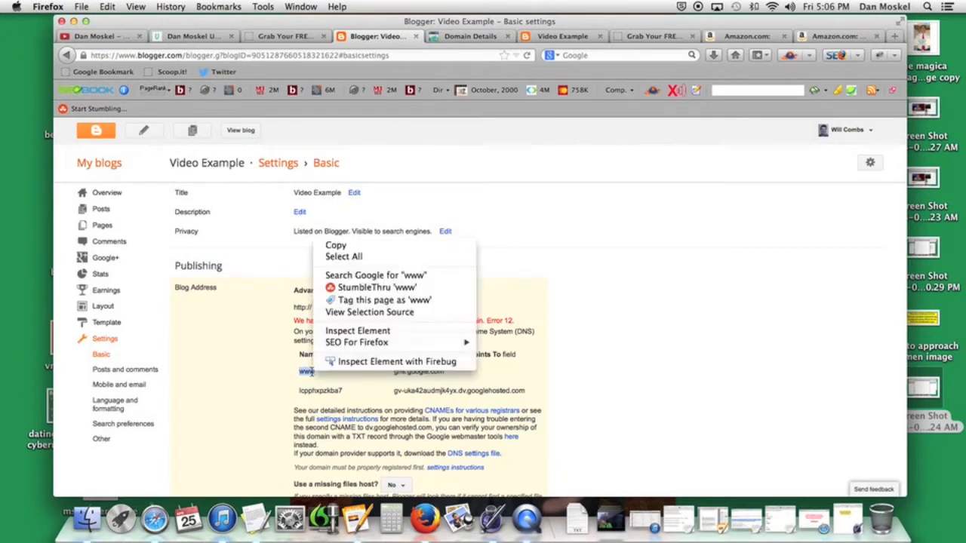
pyautogui.click(368, 247)
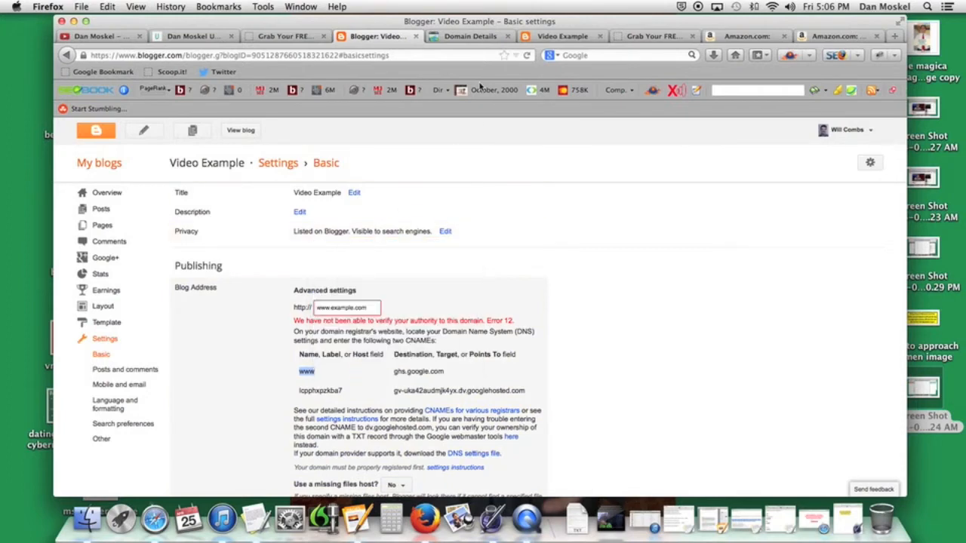
pyautogui.click(469, 38)
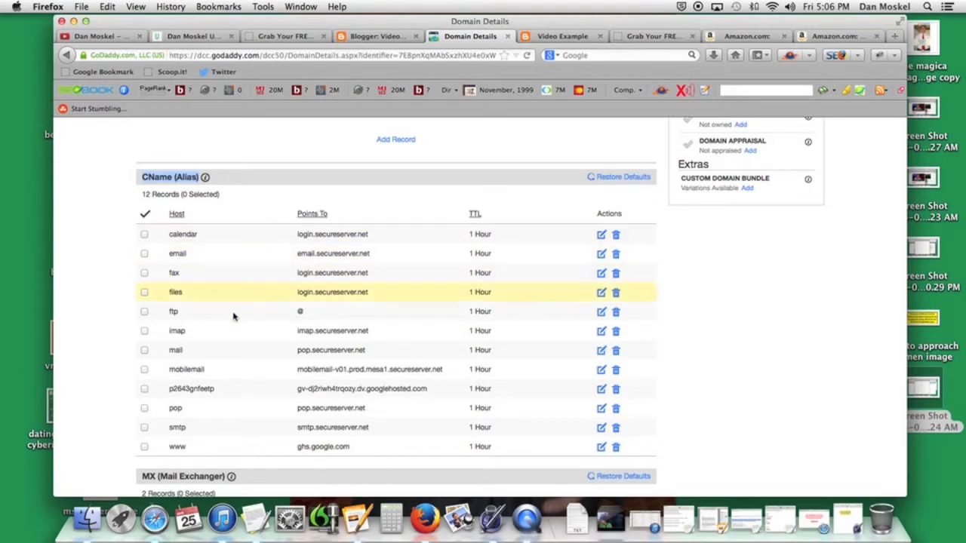
pyautogui.scroll(-1, 201, 440)
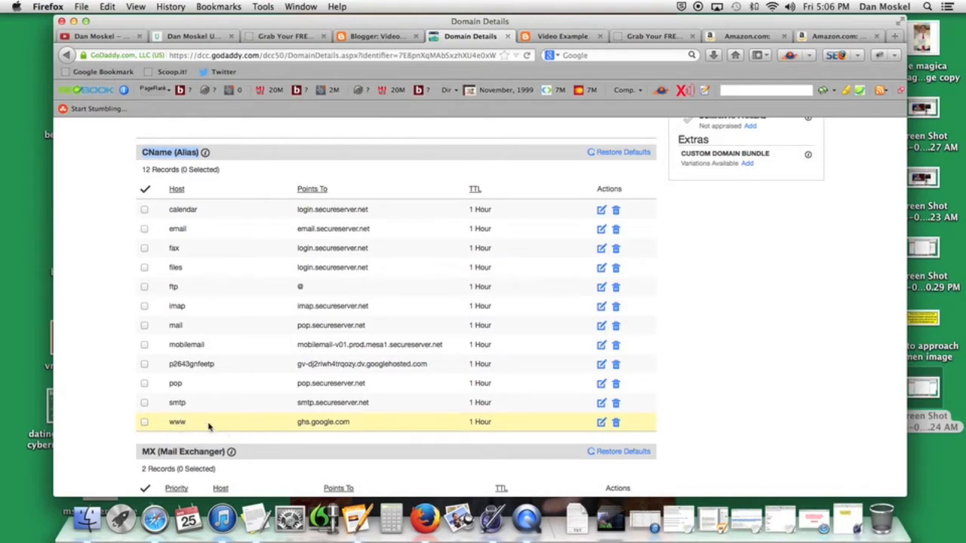
pyautogui.scroll(5, 316, 406)
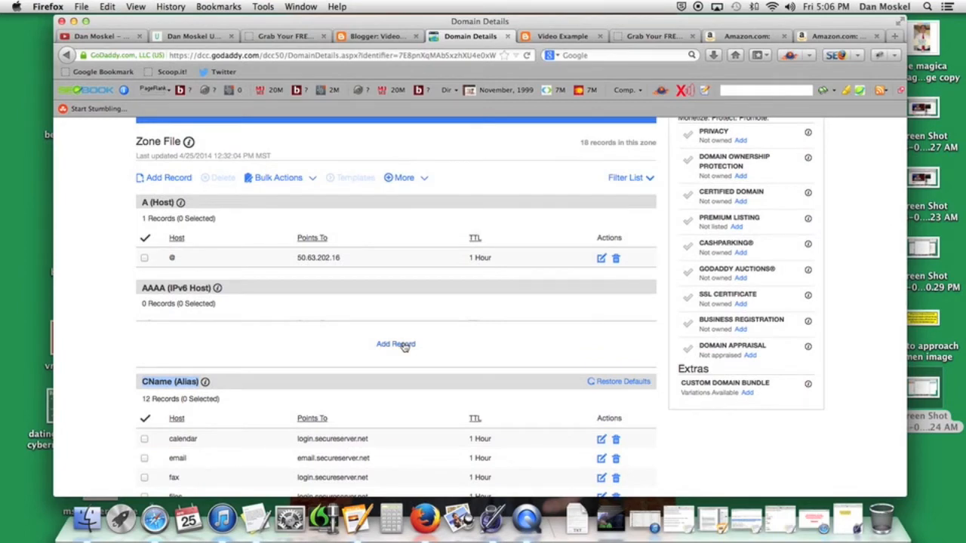
pyautogui.click(160, 180)
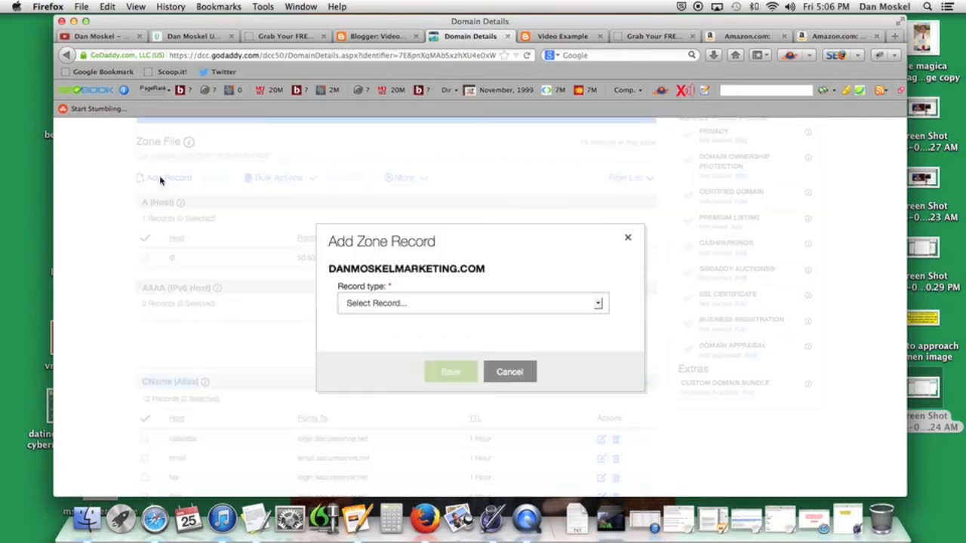
pyautogui.click(597, 303)
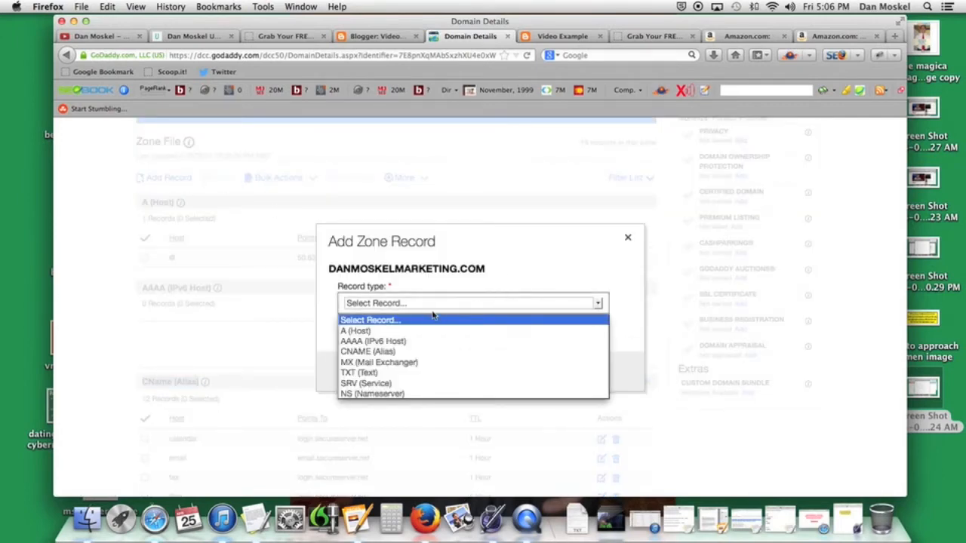
pyautogui.click(390, 352)
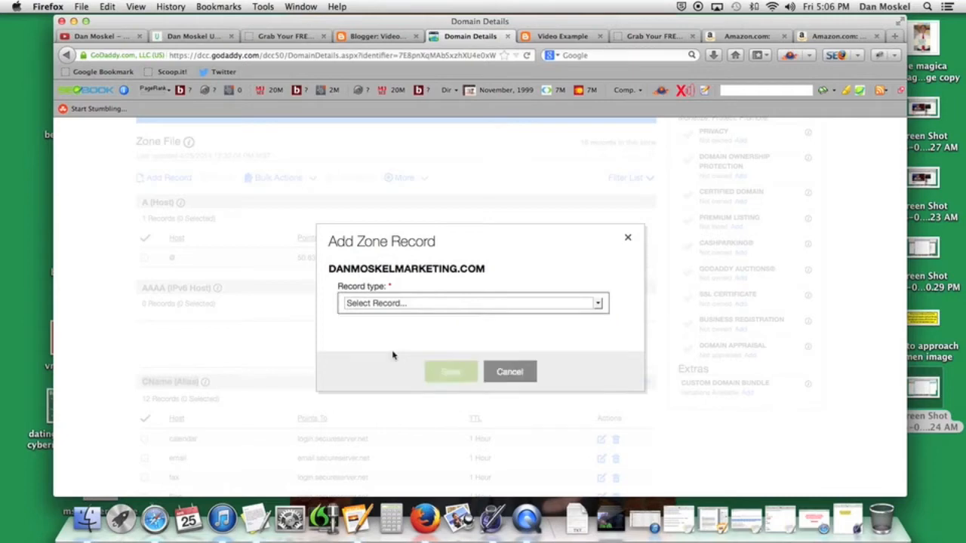
pyautogui.click(360, 285)
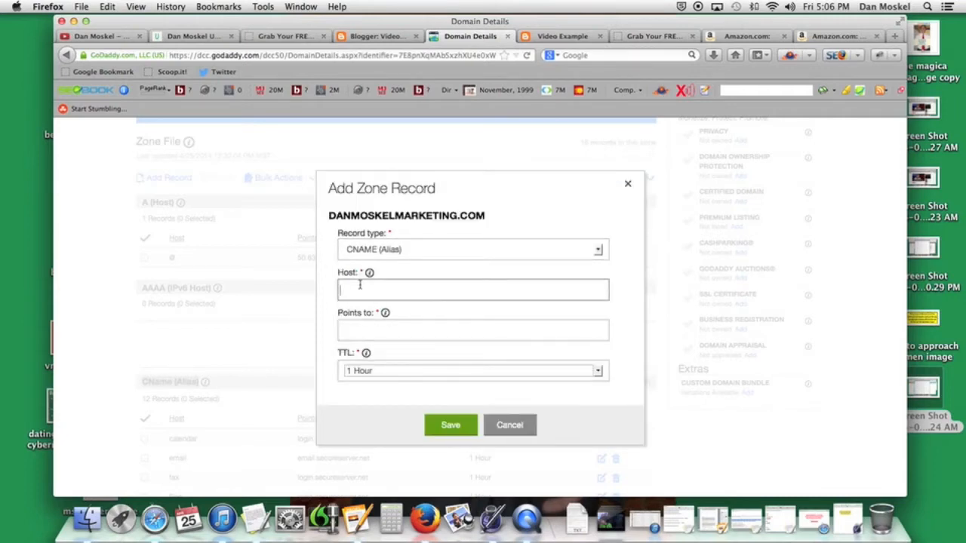
pyautogui.write('www')
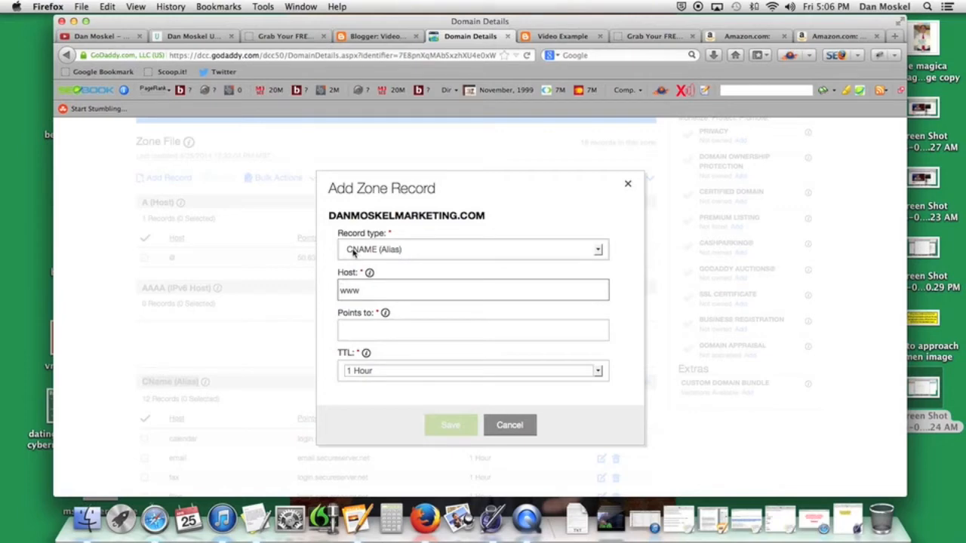
pyautogui.click(599, 251)
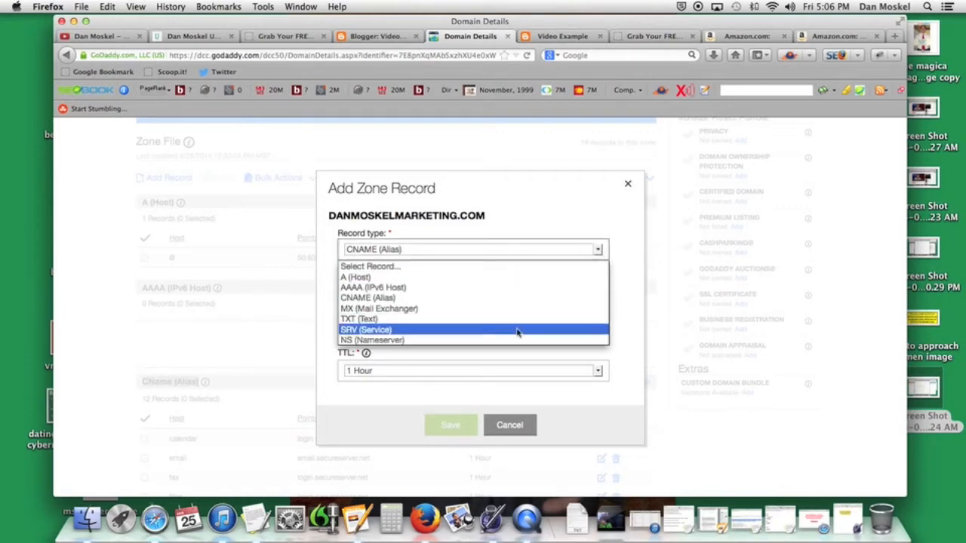
pyautogui.click(484, 298)
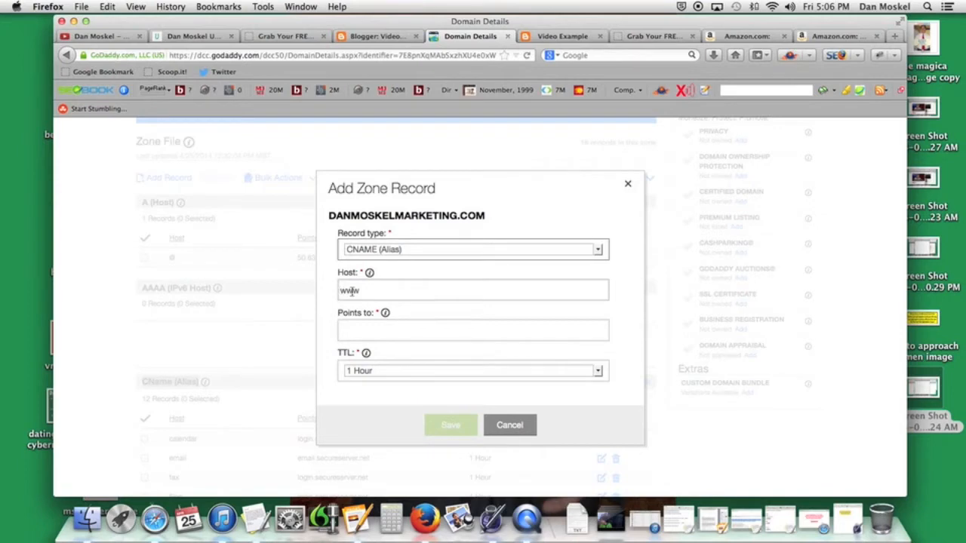
# Copy ghs.google.com from Blogger's CNAME instructions into the new www record's points-to field, and close the record without saving
pyautogui.moveTo(340, 317); pyautogui.dragTo(371, 317)
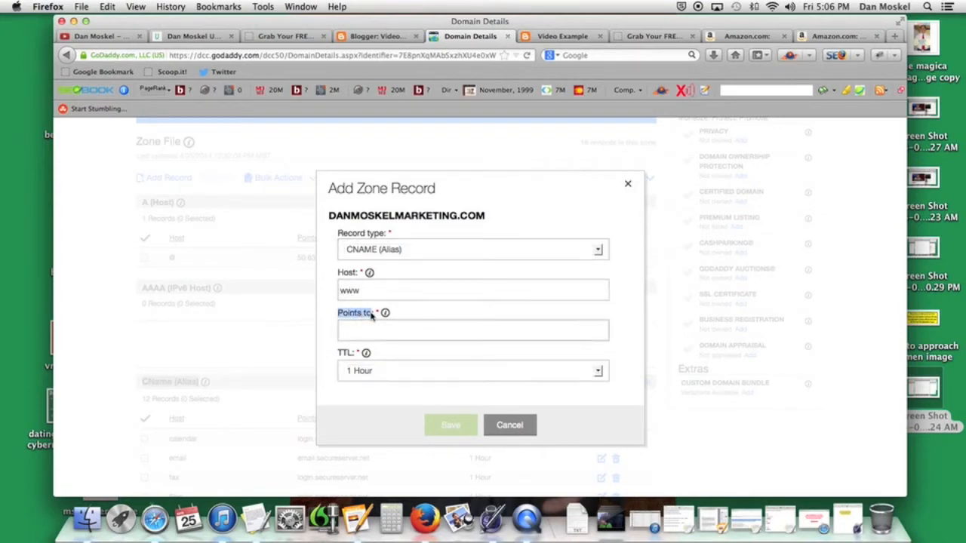
pyautogui.click(381, 38)
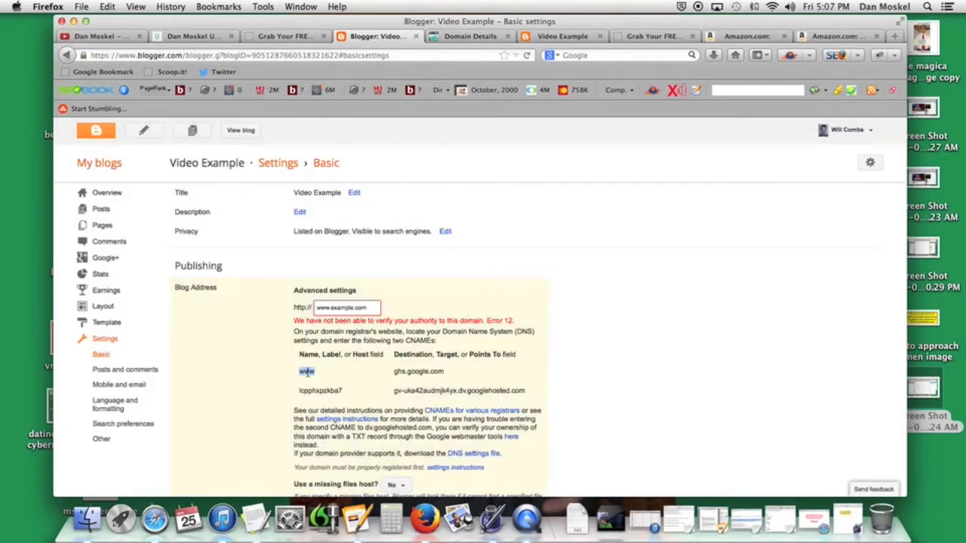
pyautogui.moveTo(394, 371); pyautogui.dragTo(445, 377)
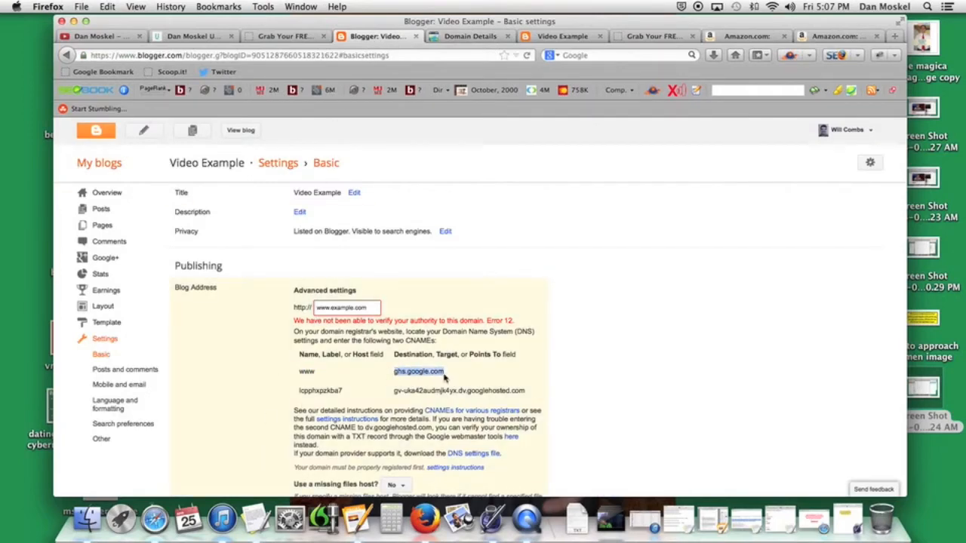
pyautogui.rightClick(421, 371)
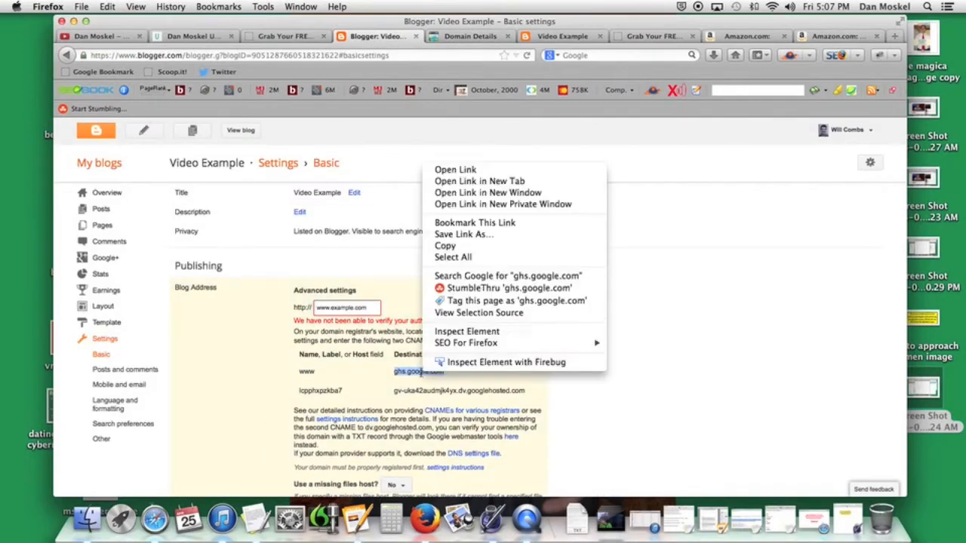
pyautogui.click(474, 252)
pyautogui.click(468, 36)
pyautogui.click(385, 330)
pyautogui.press('super+v')
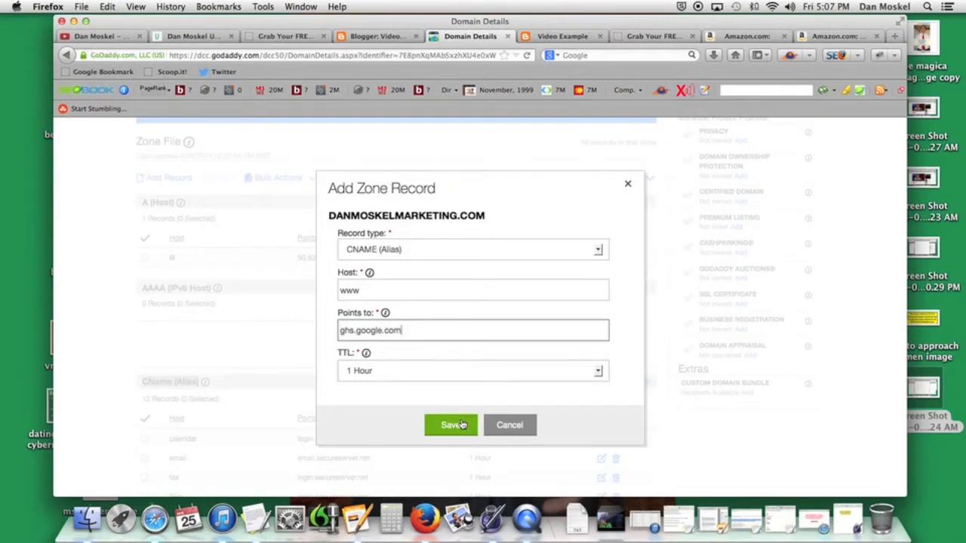
pyautogui.click(628, 187)
# Examine the host and points-to values of the existing www record among the CName (Alias) records
pyautogui.scroll(-2, 313, 348)
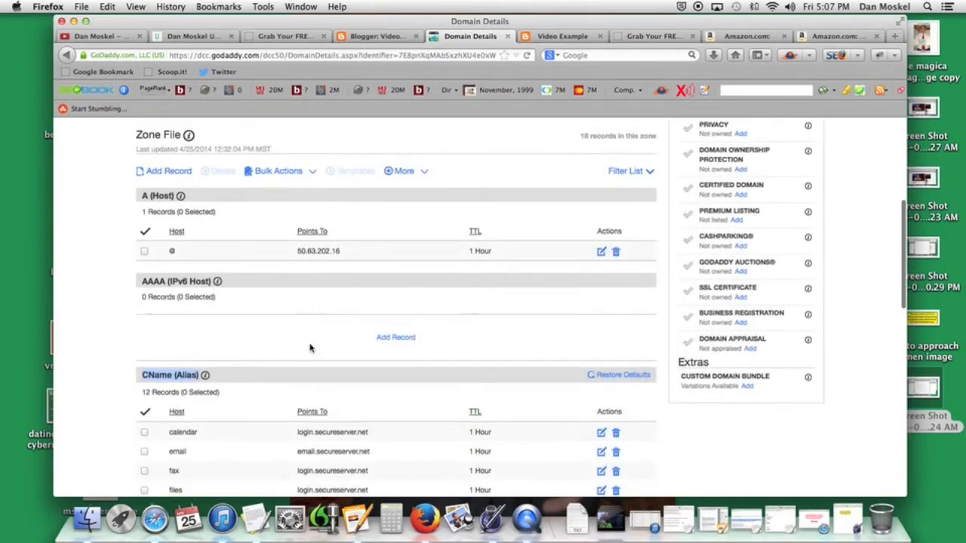
pyautogui.scroll(-5, 312, 348)
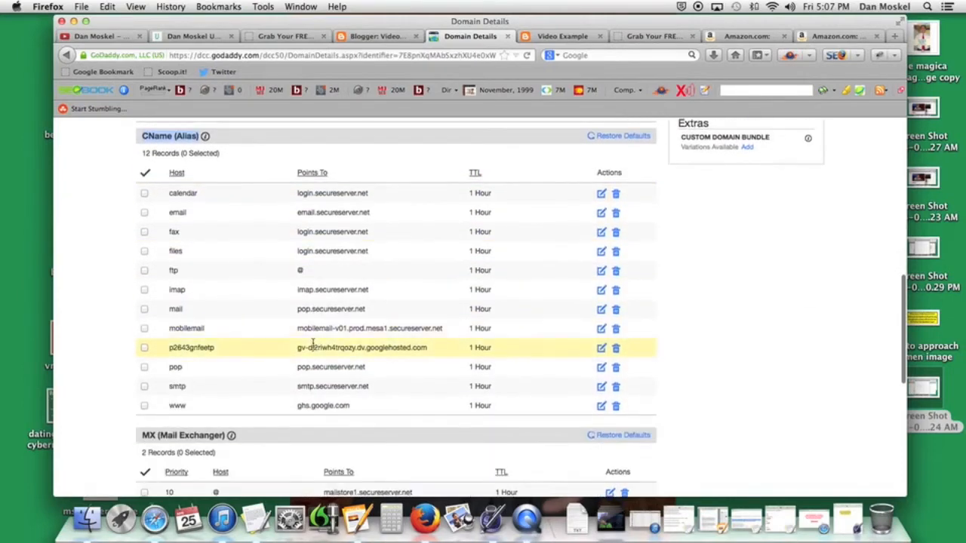
pyautogui.moveTo(172, 406); pyautogui.dragTo(210, 408)
pyautogui.moveTo(299, 408); pyautogui.dragTo(350, 408)
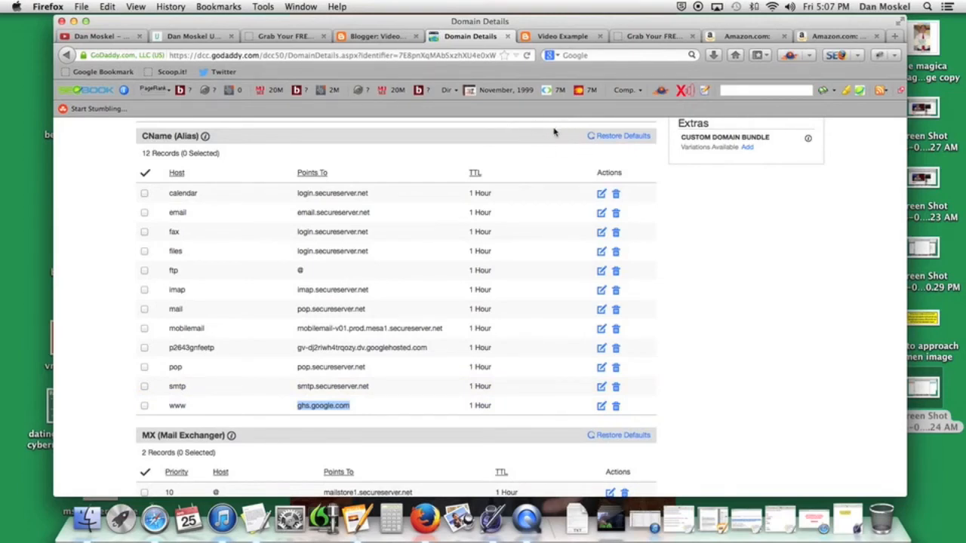
# Copy the second CNAME's host value from the custom domain instructions in the Blogger settings
pyautogui.click(372, 38)
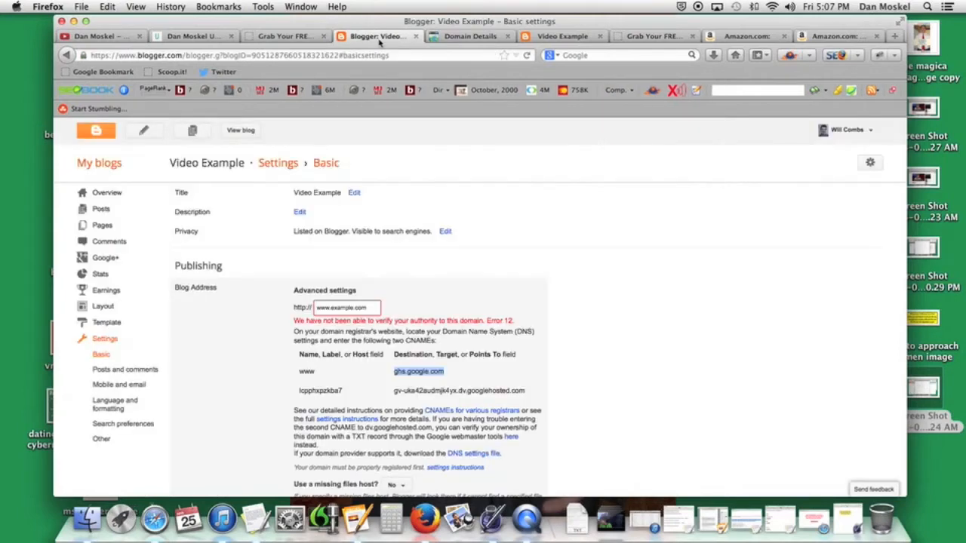
pyautogui.scroll(-3, 465, 330)
pyautogui.moveTo(300, 316); pyautogui.dragTo(533, 318)
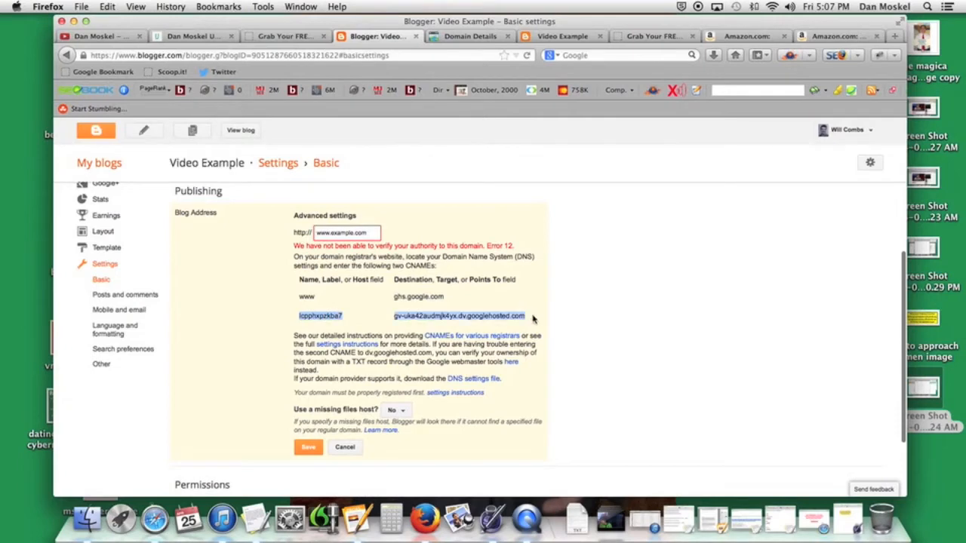
pyautogui.click(298, 320)
pyautogui.moveTo(300, 316); pyautogui.dragTo(339, 317)
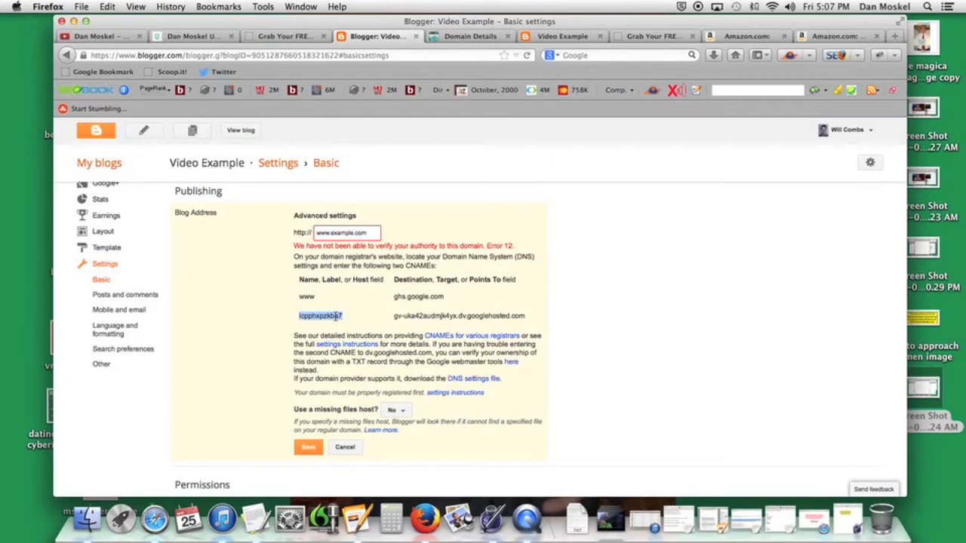
pyautogui.rightClick(309, 316)
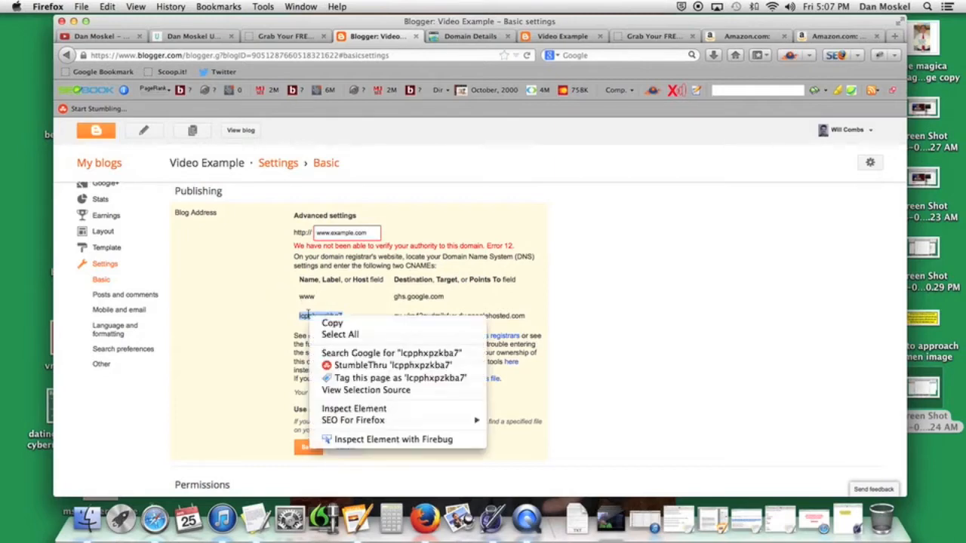
pyautogui.click(332, 323)
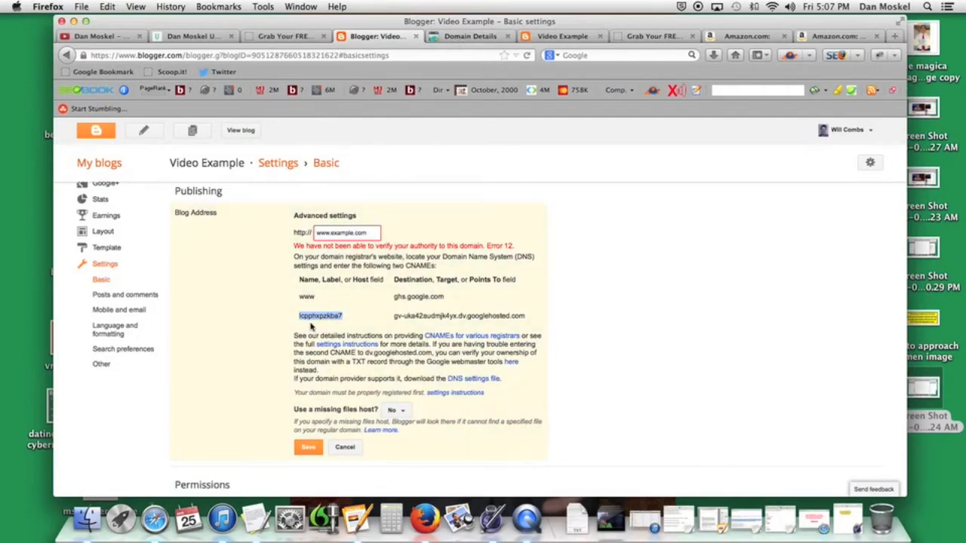
# Start a new CNAME (Alias) record in GoDaddy's zone file and paste the copied verification value as its host
pyautogui.click(471, 38)
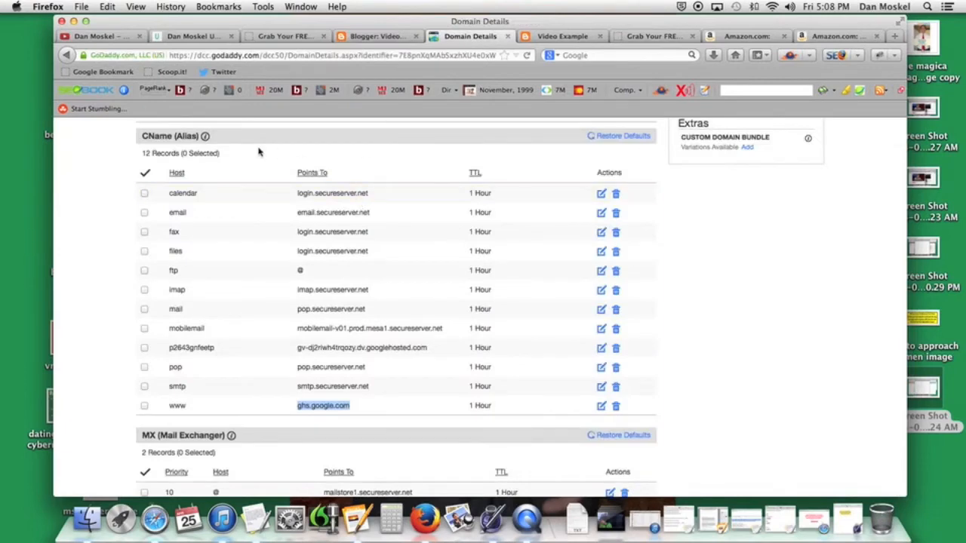
pyautogui.scroll(5, 259, 151)
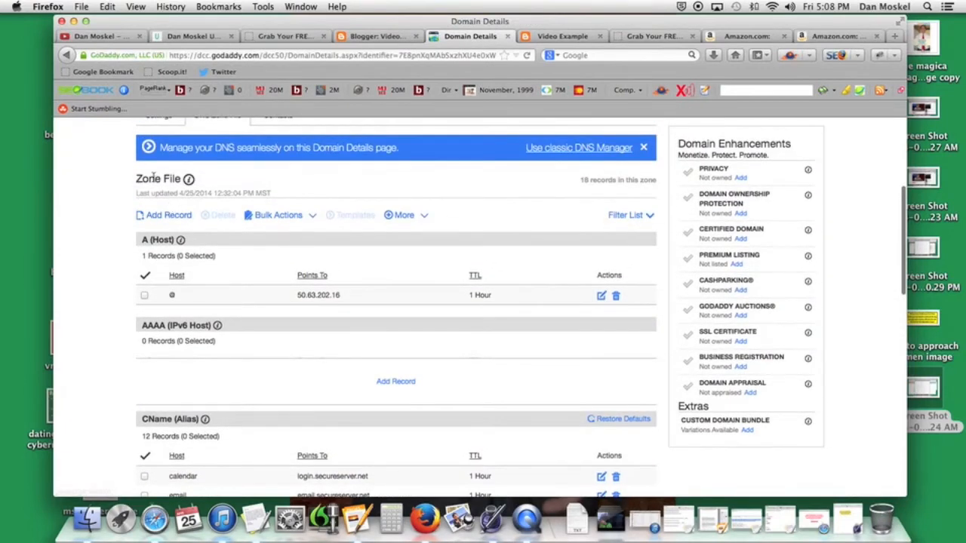
pyautogui.click(164, 216)
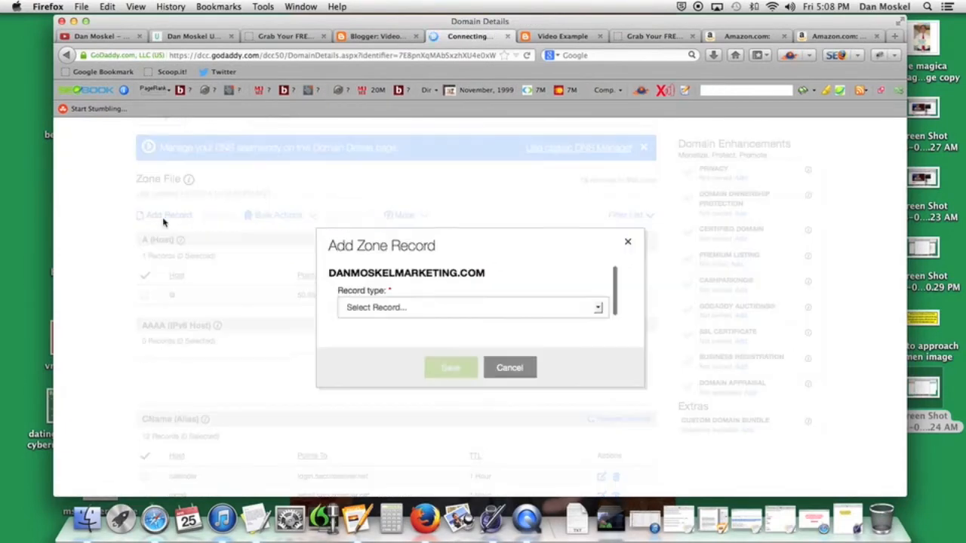
pyautogui.click(598, 304)
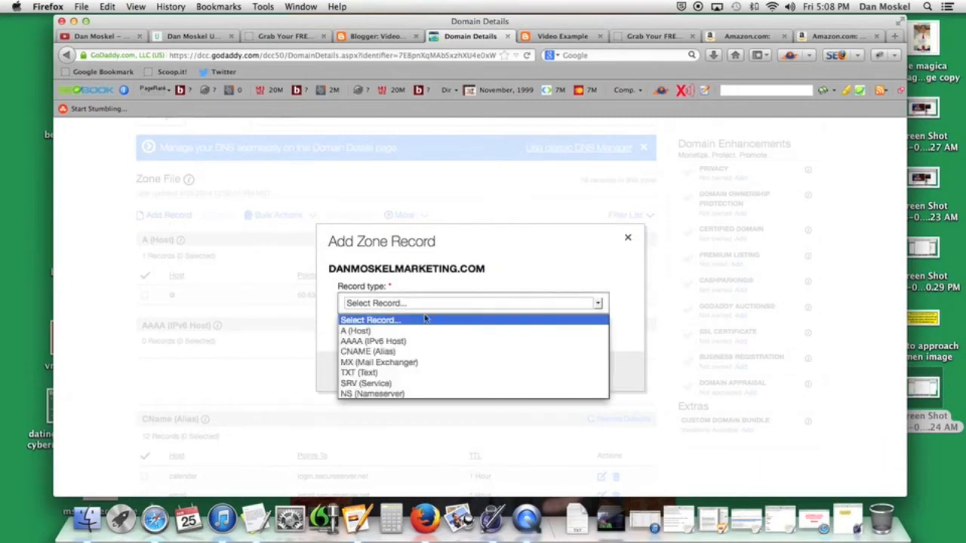
pyautogui.click(400, 352)
pyautogui.click(386, 290)
pyautogui.press('super+v')
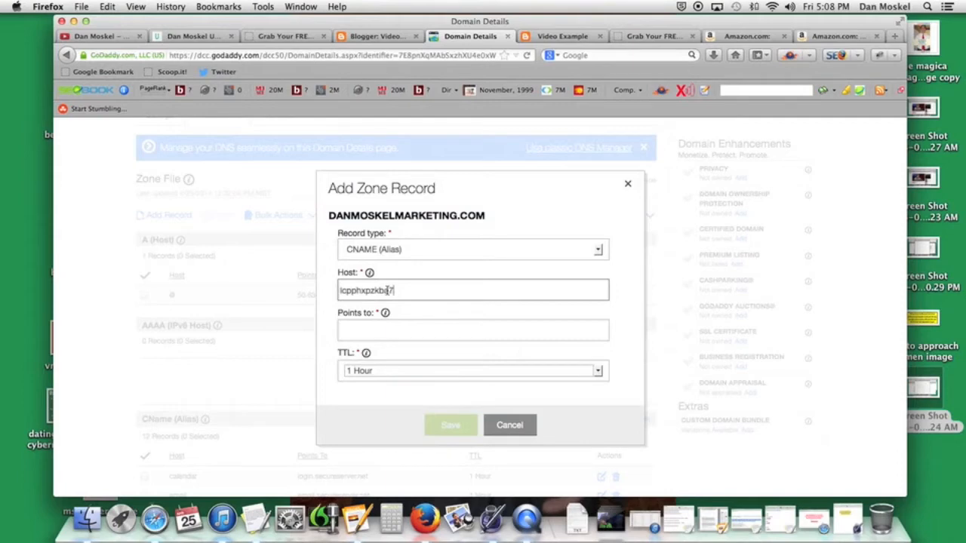
# Copy the second CNAME's destination from the Blogger settings and paste this verification address as the new record's points-to value
pyautogui.click(359, 332)
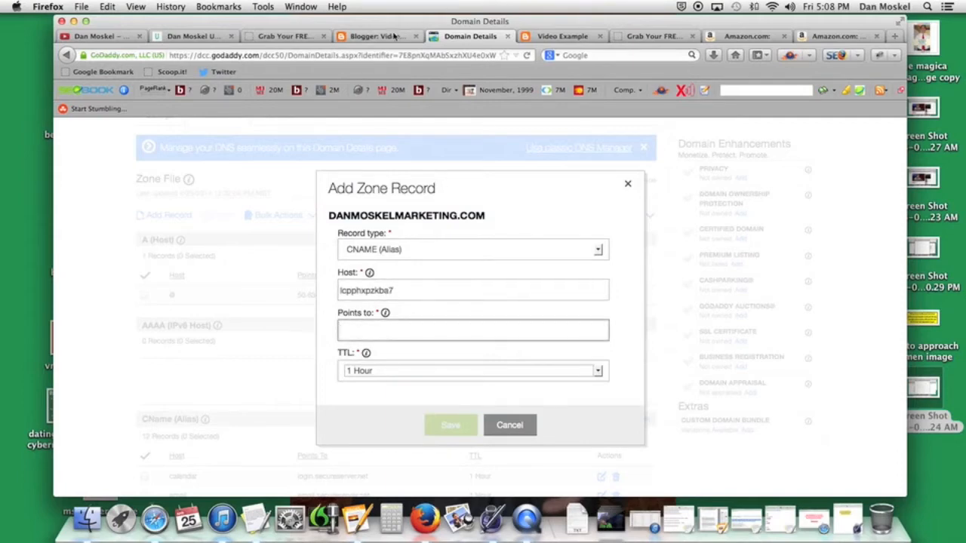
pyautogui.click(391, 38)
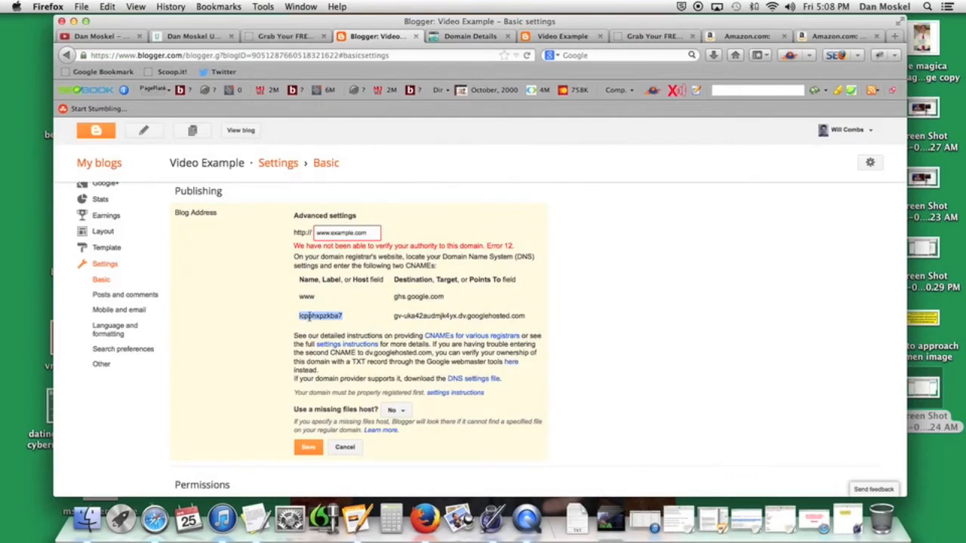
pyautogui.click(394, 317)
pyautogui.moveTo(394, 317); pyautogui.dragTo(519, 318)
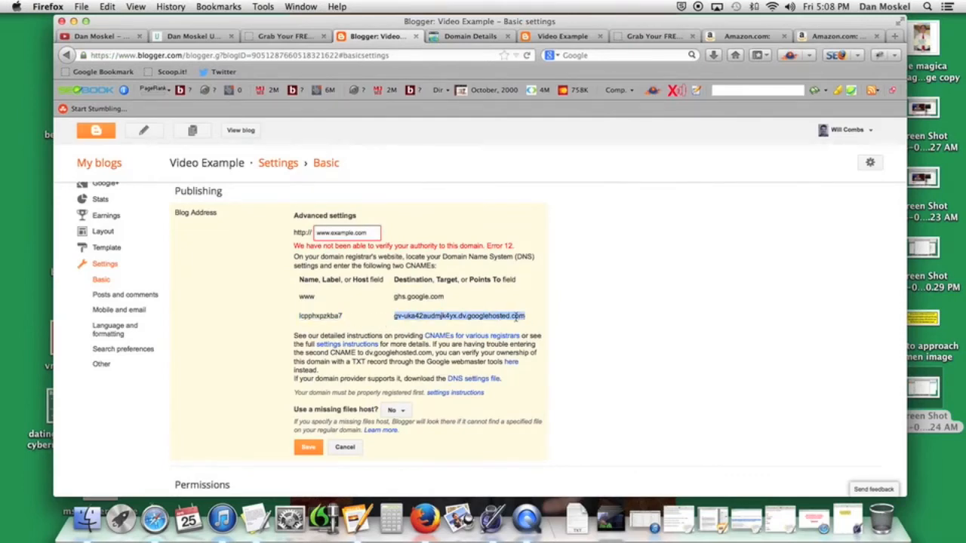
pyautogui.rightClick(444, 316)
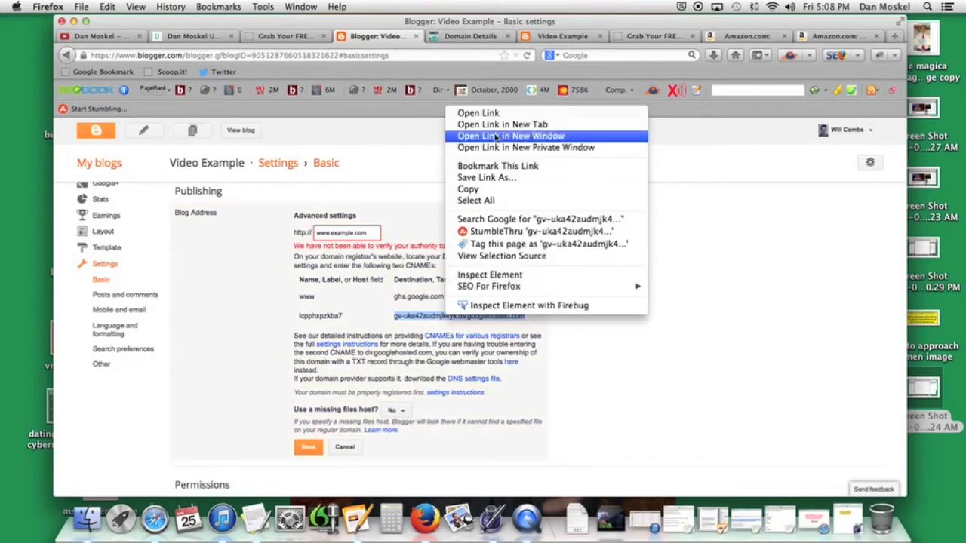
pyautogui.click(494, 190)
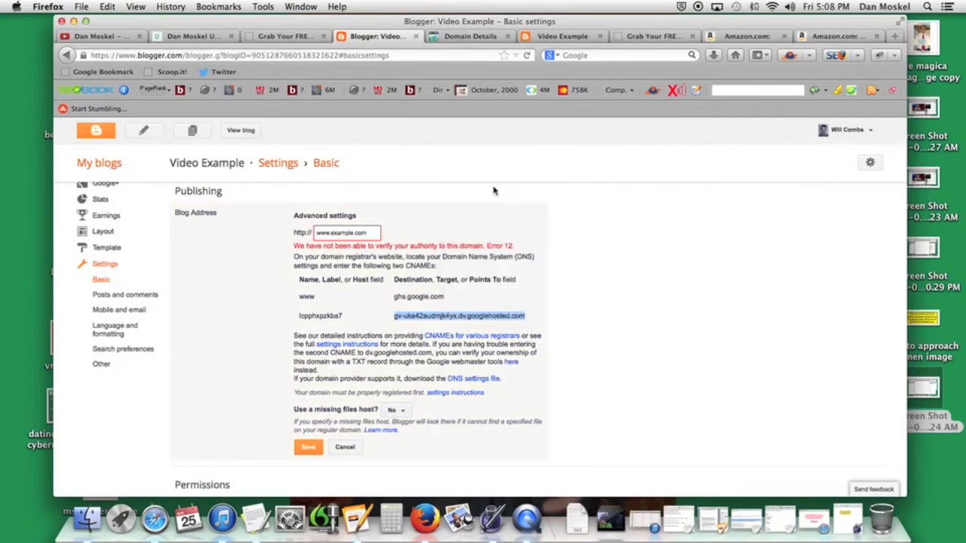
pyautogui.click(471, 37)
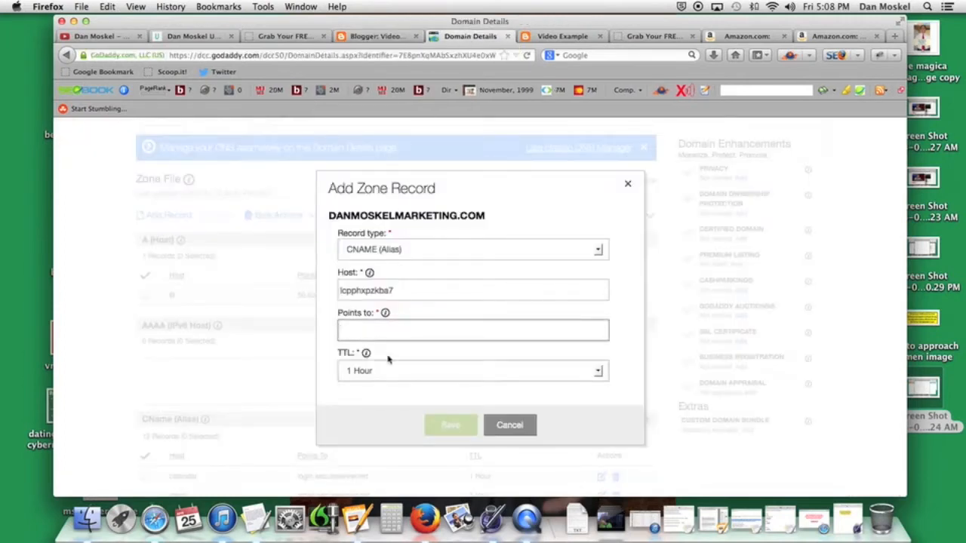
pyautogui.press('super+v')
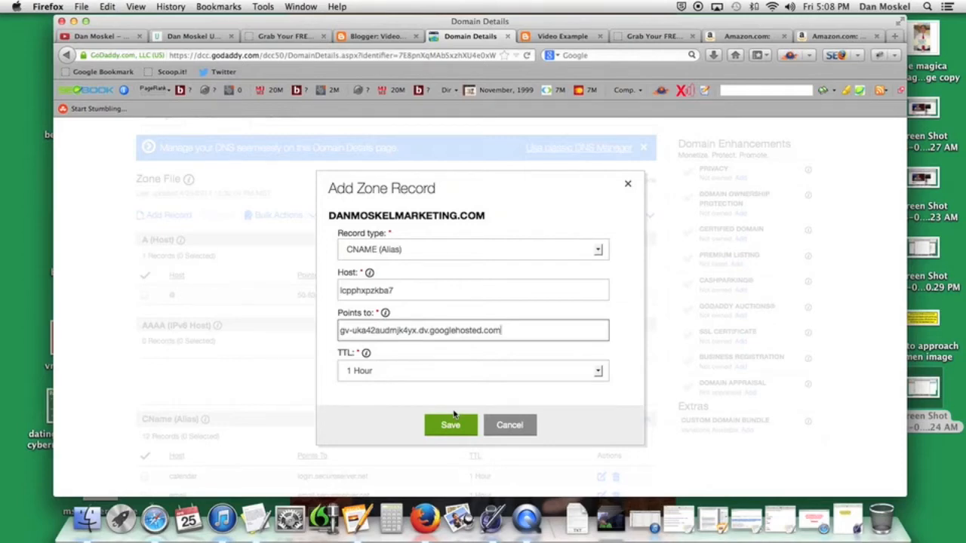
# Discard the new zone record and examine the host and points-to values of the existing googlehosted.com verification record under CName (Alias)
pyautogui.click(627, 184)
pyautogui.scroll(-10, 451, 302)
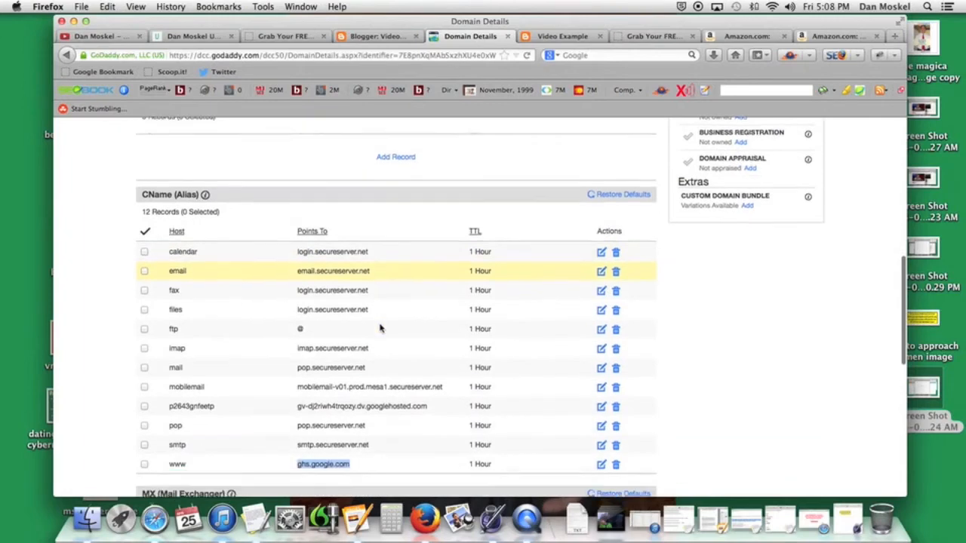
pyautogui.moveTo(170, 371); pyautogui.dragTo(185, 372)
pyautogui.moveTo(298, 372); pyautogui.dragTo(413, 372)
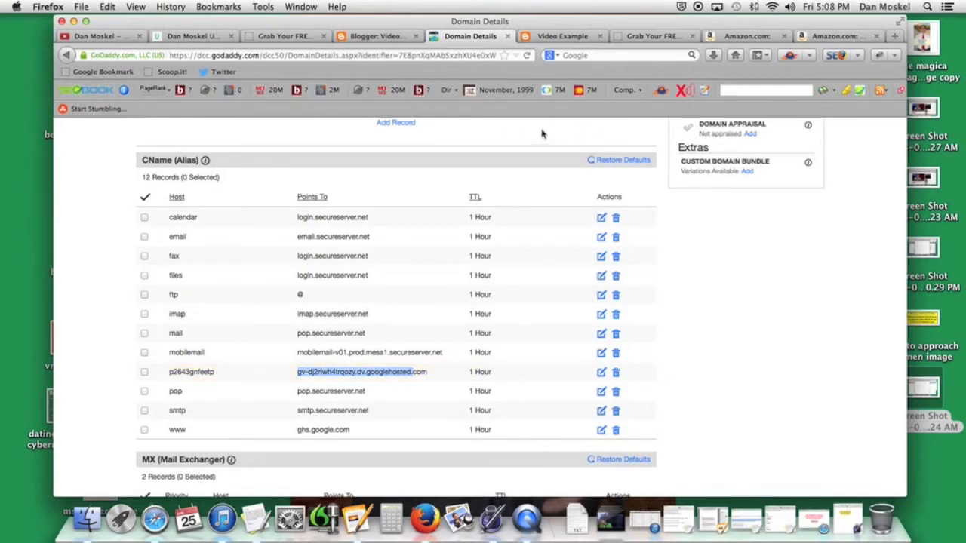
# Review the two required CNAMEs and the www prefix of the blog address in Blogger's advanced publishing settings
pyautogui.click(375, 36)
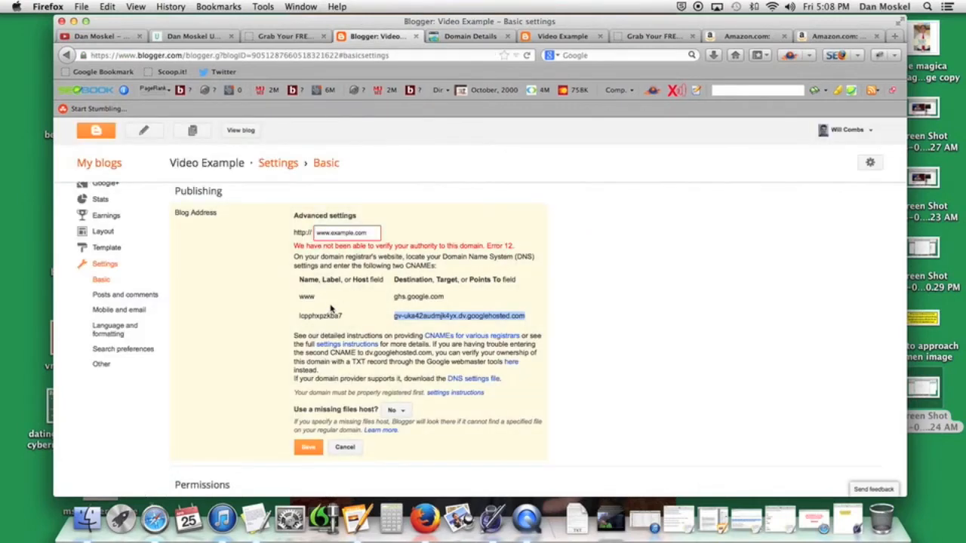
pyautogui.moveTo(299, 297); pyautogui.dragTo(533, 331)
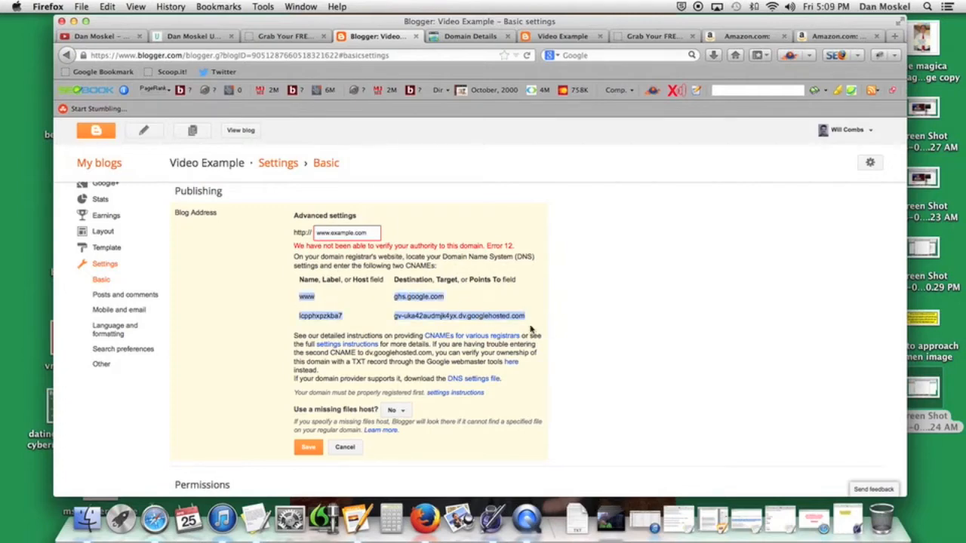
pyautogui.click(307, 304)
pyautogui.moveTo(299, 297); pyautogui.dragTo(453, 303)
pyautogui.moveTo(298, 316); pyautogui.dragTo(514, 326)
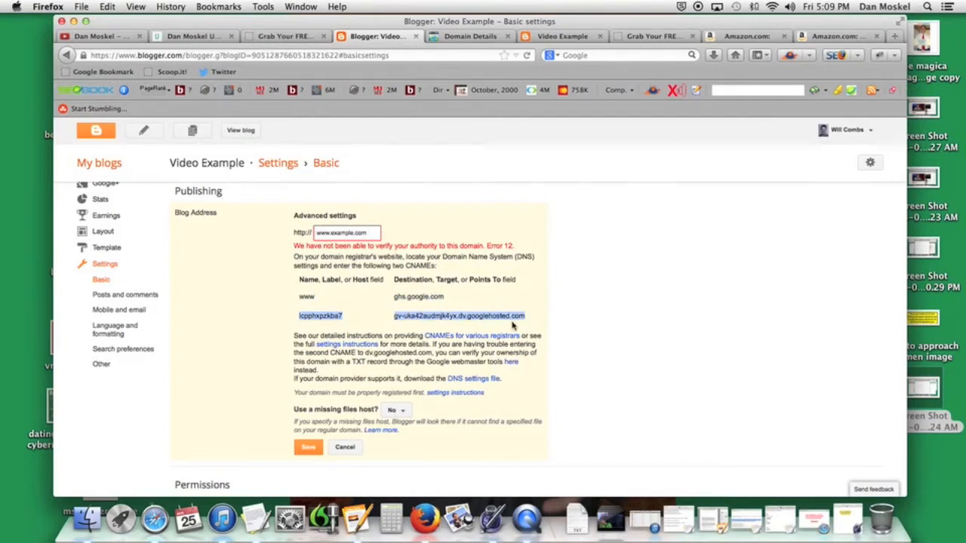
pyautogui.click(320, 233)
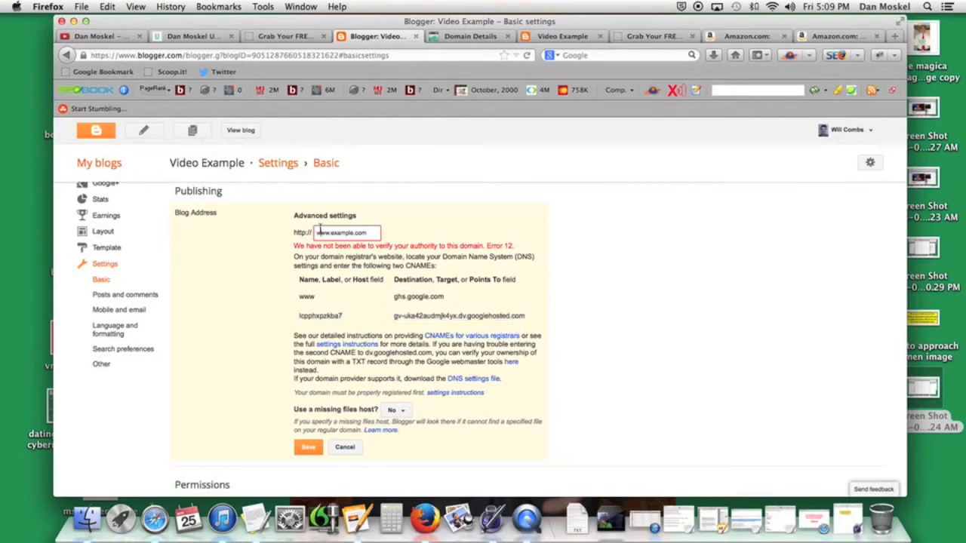
pyautogui.moveTo(315, 233); pyautogui.dragTo(328, 233)
# Review the domain's zone file in GoDaddy, examining the CName (Alias) section and its records
pyautogui.click(465, 36)
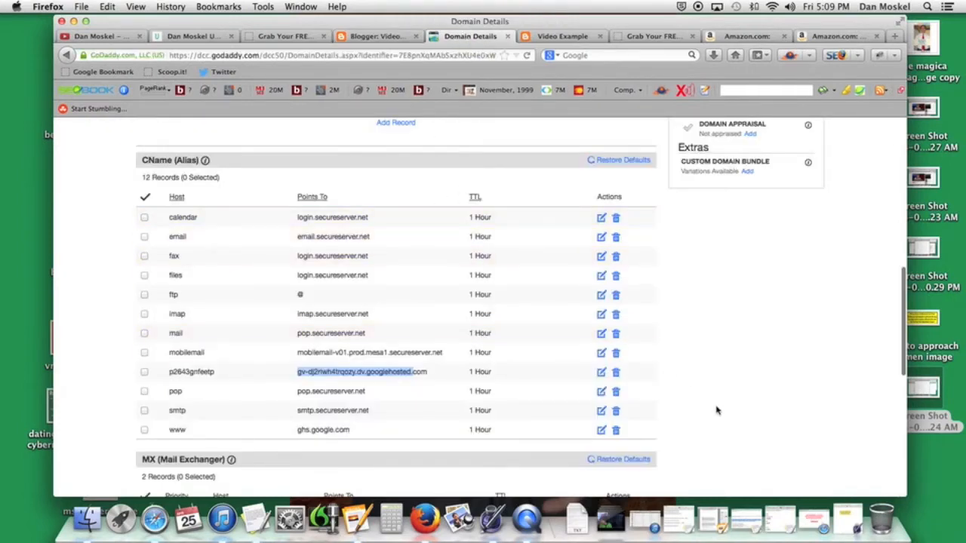
pyautogui.click(743, 410)
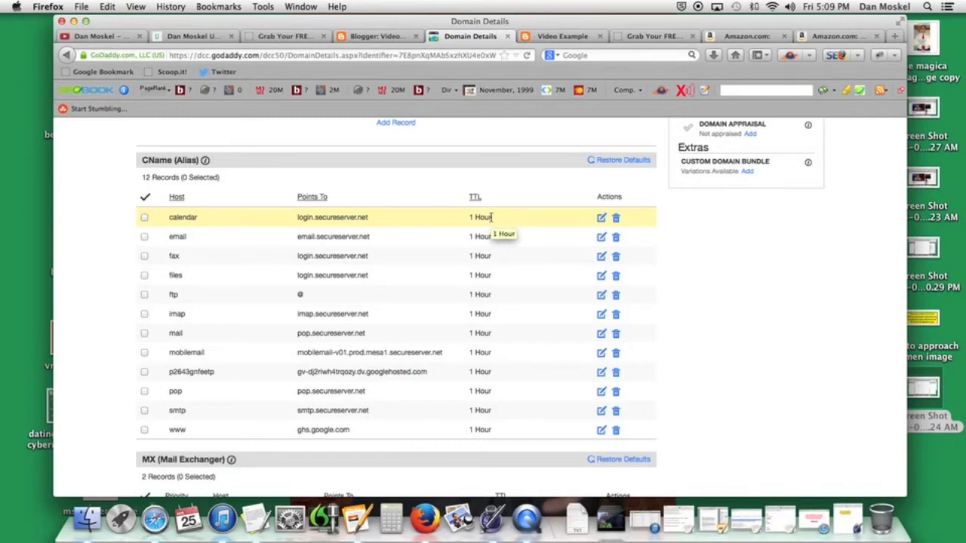
pyautogui.click(476, 198)
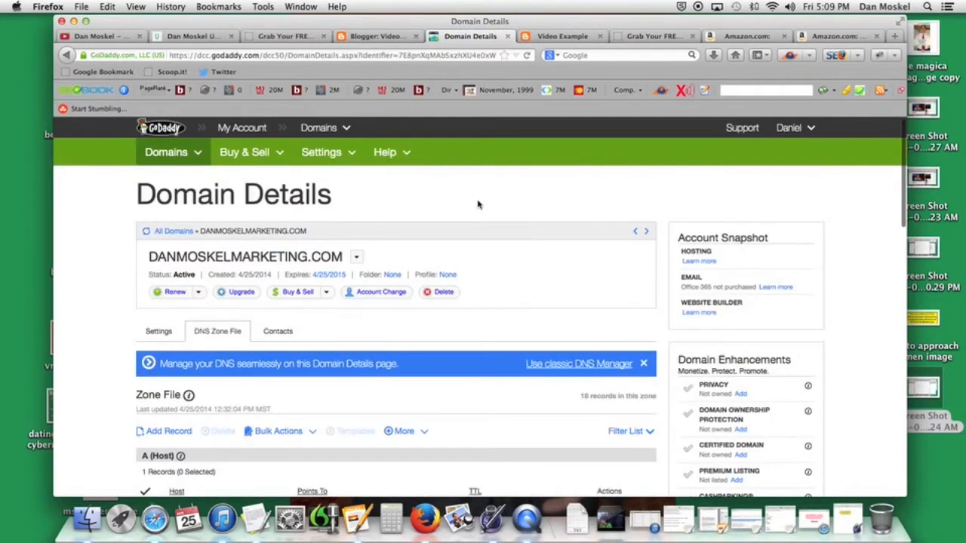
pyautogui.scroll(-3, 483, 227)
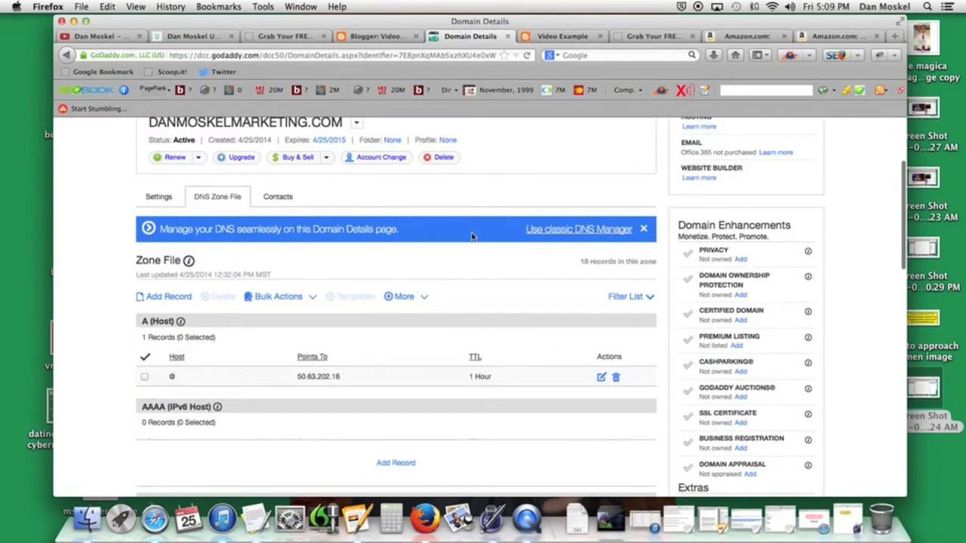
pyautogui.scroll(-4, 496, 306)
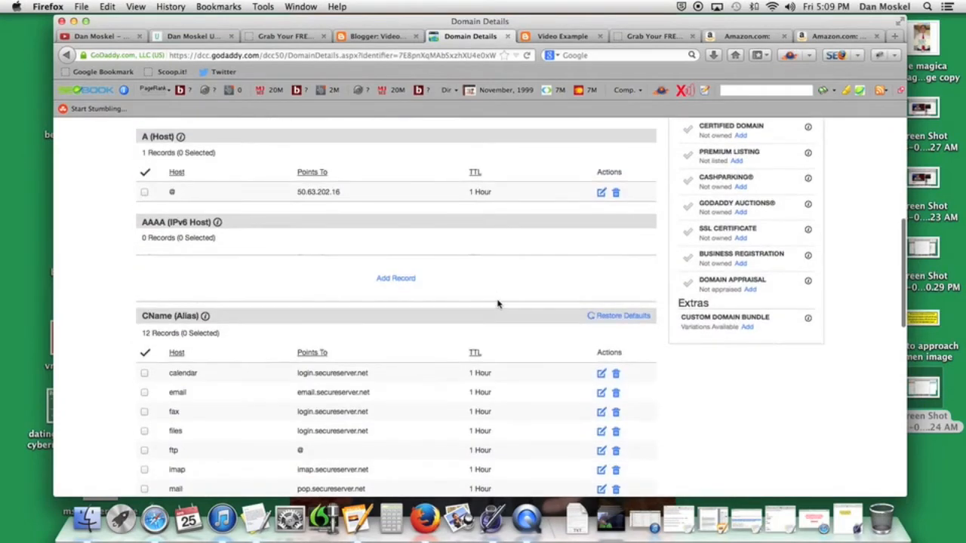
pyautogui.scroll(-5, 497, 304)
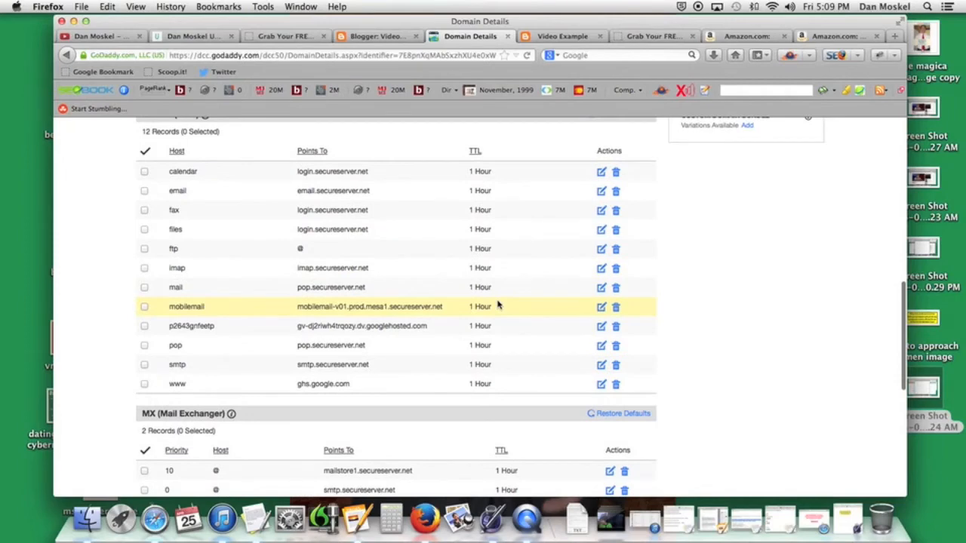
pyautogui.scroll(3, 190, 155)
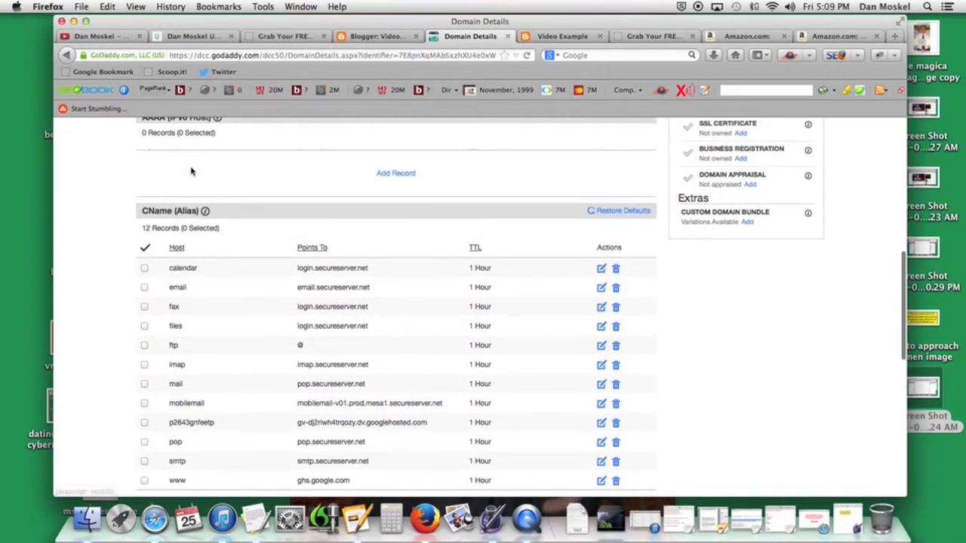
pyautogui.moveTo(143, 211); pyautogui.dragTo(206, 212)
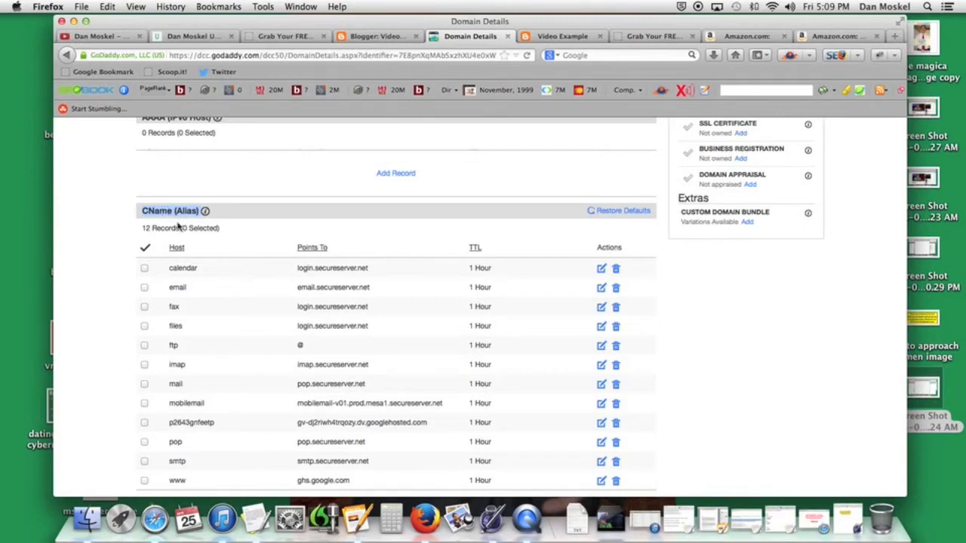
pyautogui.scroll(6, 186, 244)
pyautogui.scroll(4, 188, 244)
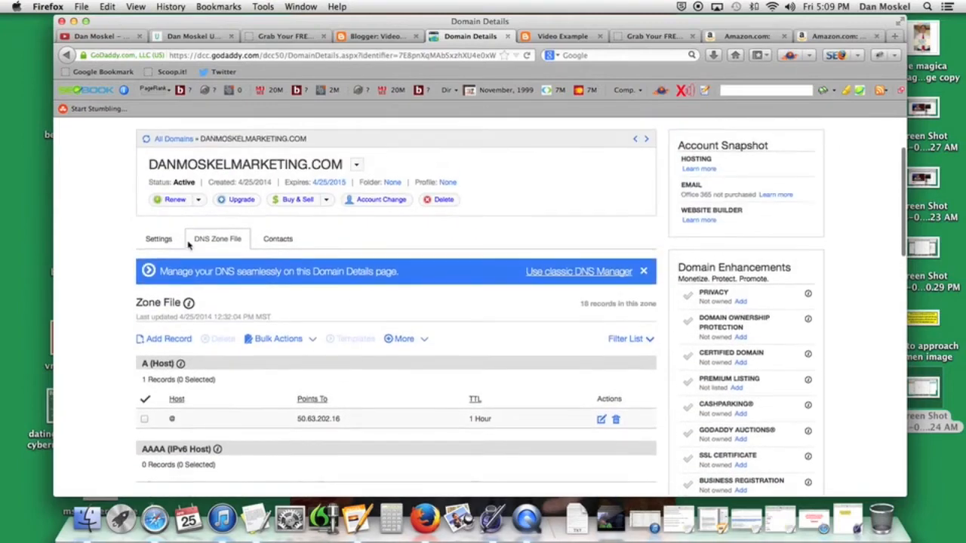
pyautogui.scroll(3, 183, 250)
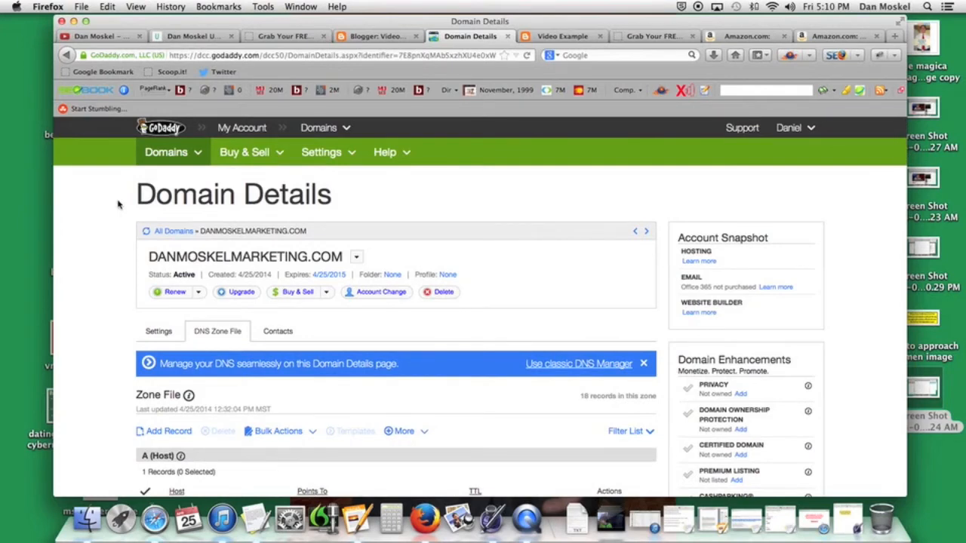
# Open the domain forwarding settings for the custom domain from GoDaddy's domain list and examine the www in its forward-to address
pyautogui.click(184, 234)
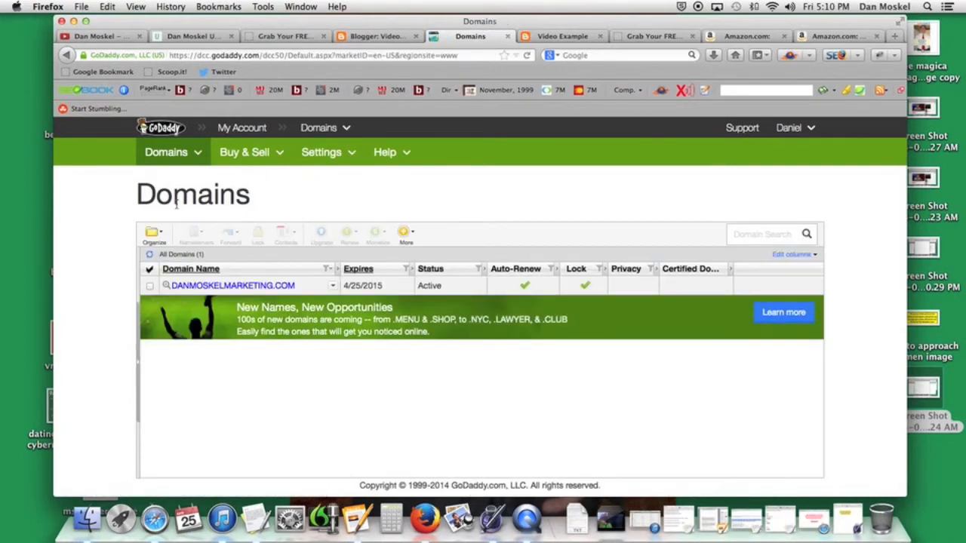
pyautogui.click(149, 286)
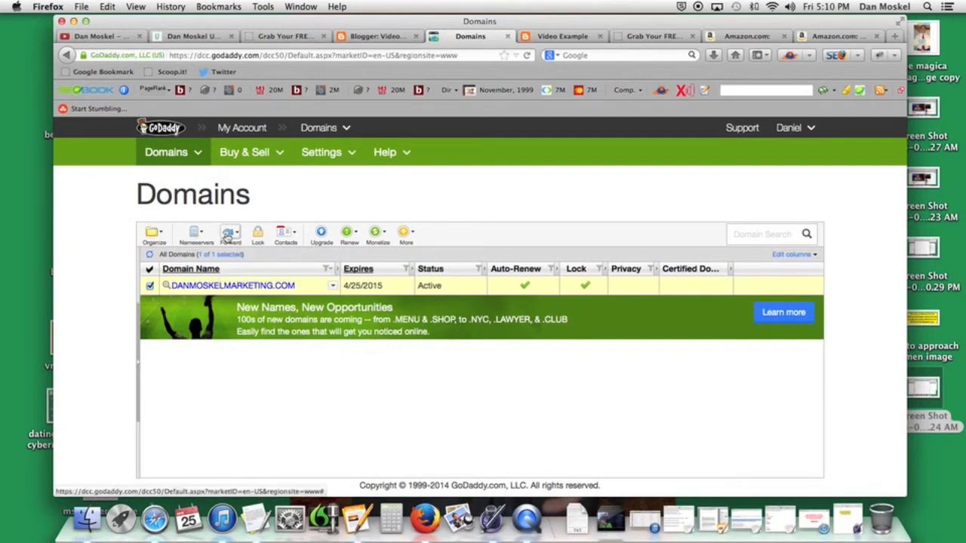
pyautogui.moveTo(228, 235)
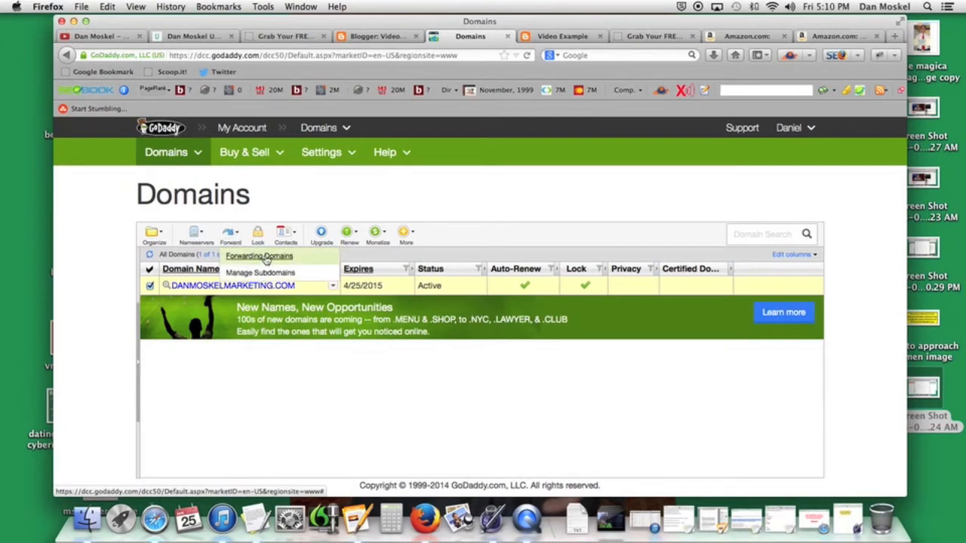
pyautogui.click(264, 257)
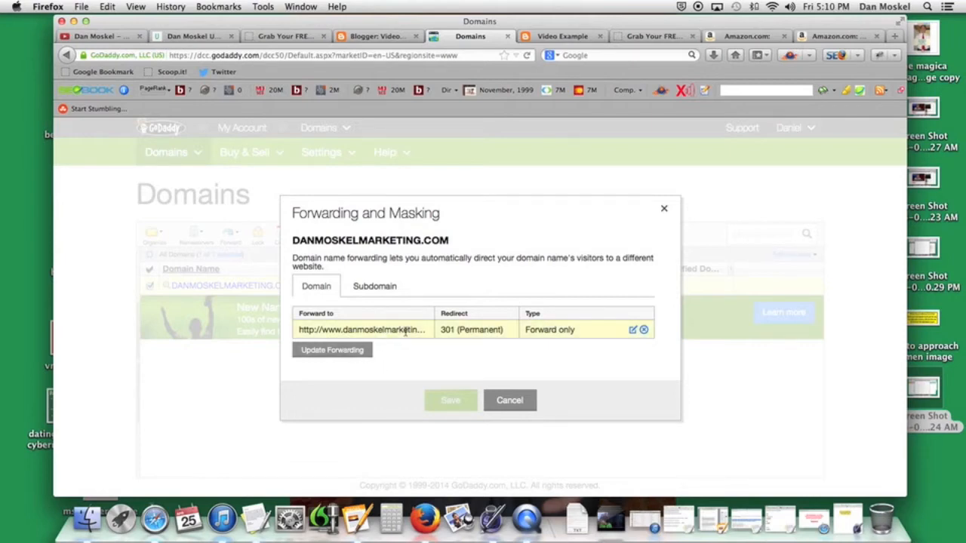
pyautogui.moveTo(323, 330); pyautogui.dragTo(341, 330)
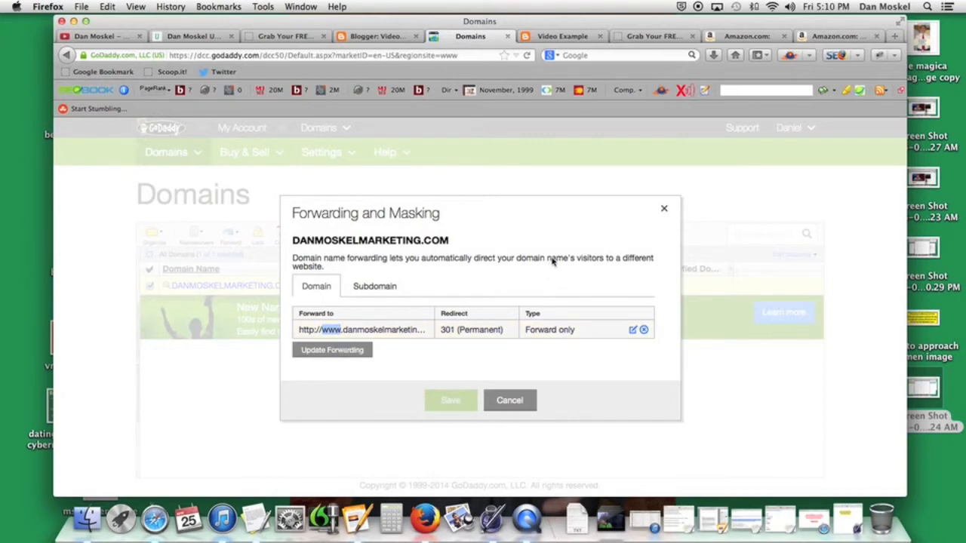
# Switch to the live site and examine its web address, in particular the www prefix
pyautogui.click(654, 35)
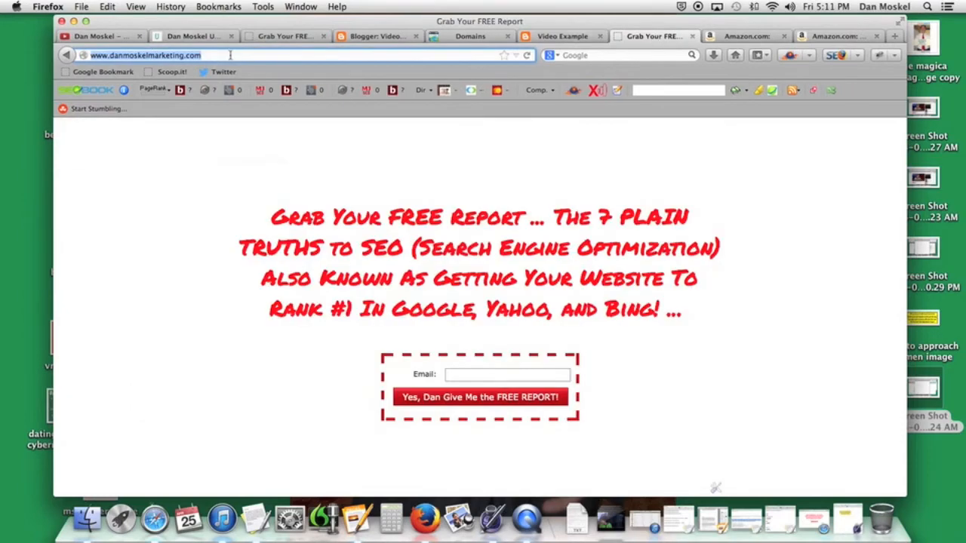
pyautogui.click(527, 55)
pyautogui.click(202, 55)
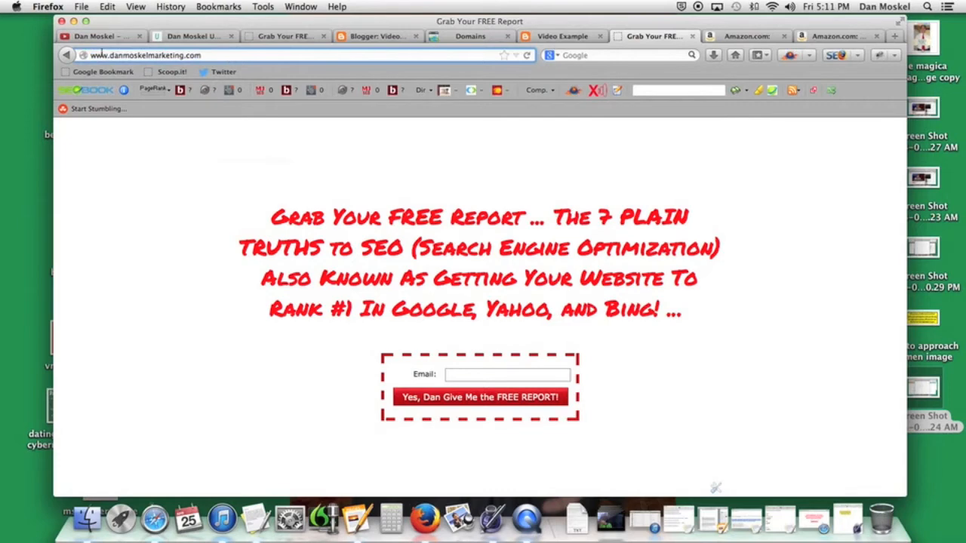
pyautogui.moveTo(91, 55); pyautogui.dragTo(205, 55)
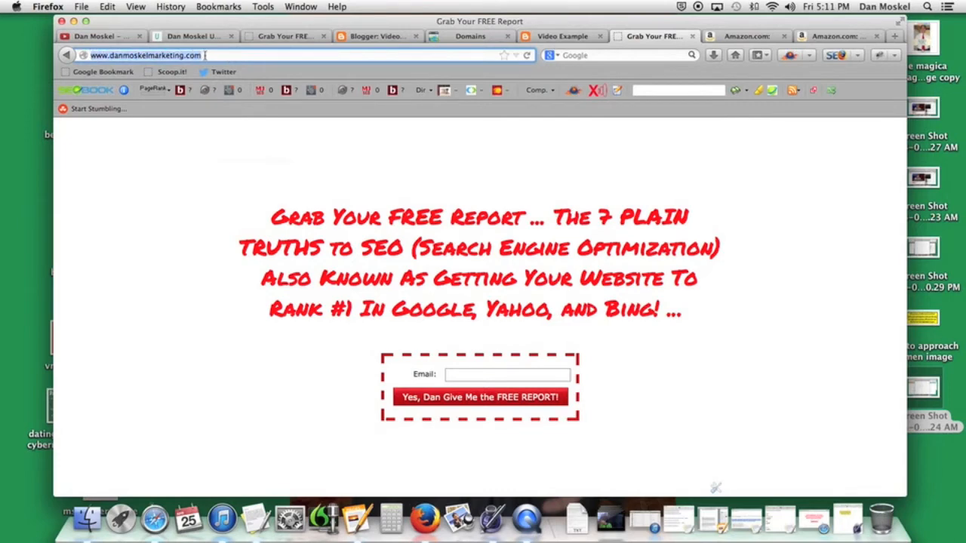
pyautogui.click(108, 55)
pyautogui.moveTo(110, 55); pyautogui.dragTo(39, 52)
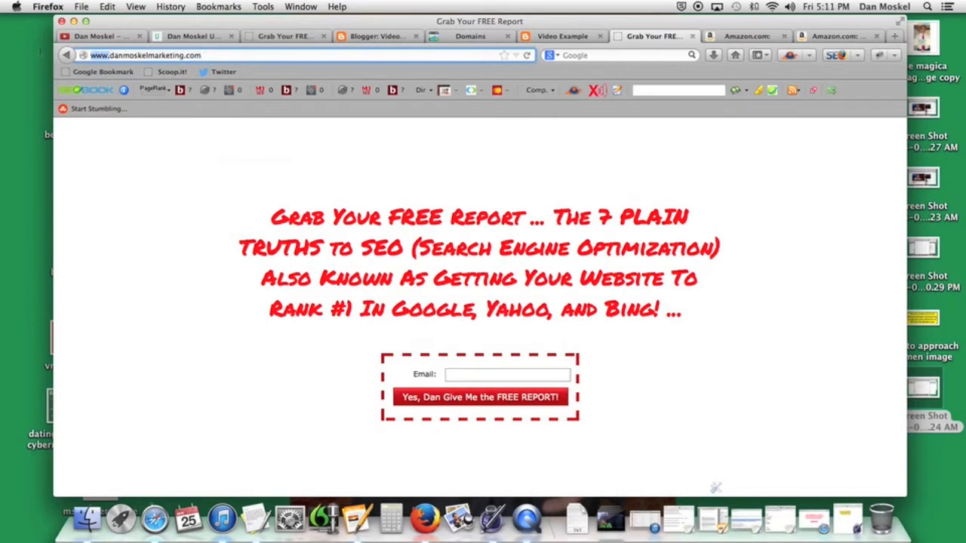
# Load the custom domain without the www prefix in a new browser tab to test whether it forwards
pyautogui.press('BackSpace')
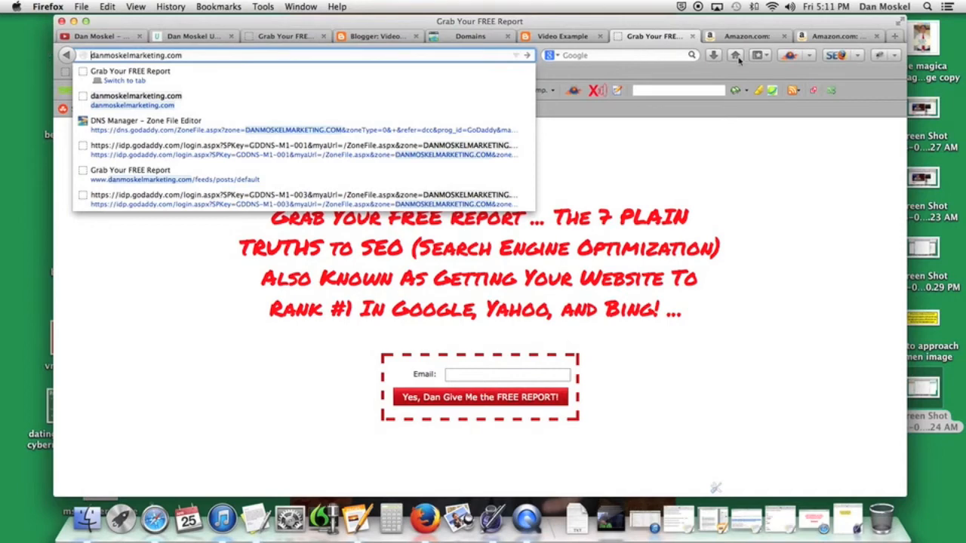
pyautogui.click(895, 37)
pyautogui.write('danmo')
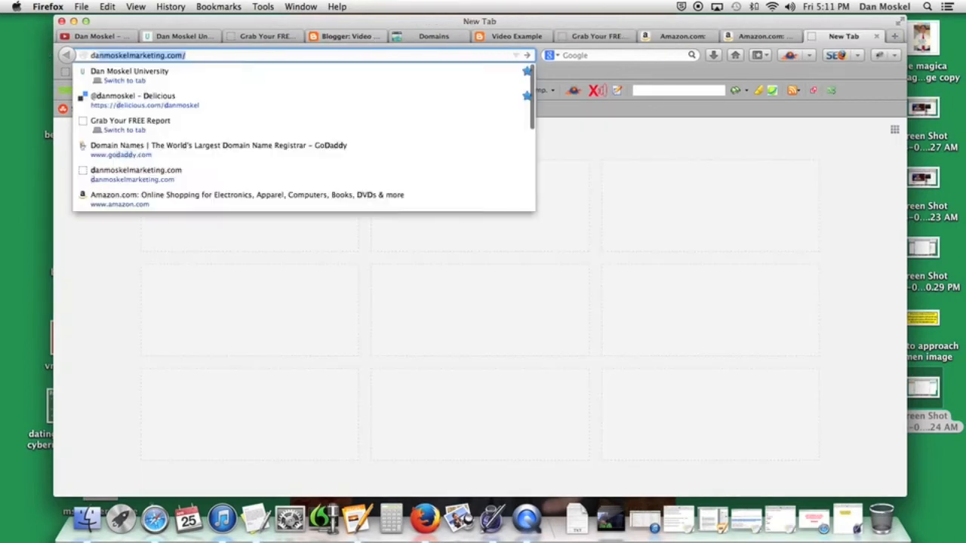
pyautogui.write('skelmarketing.')
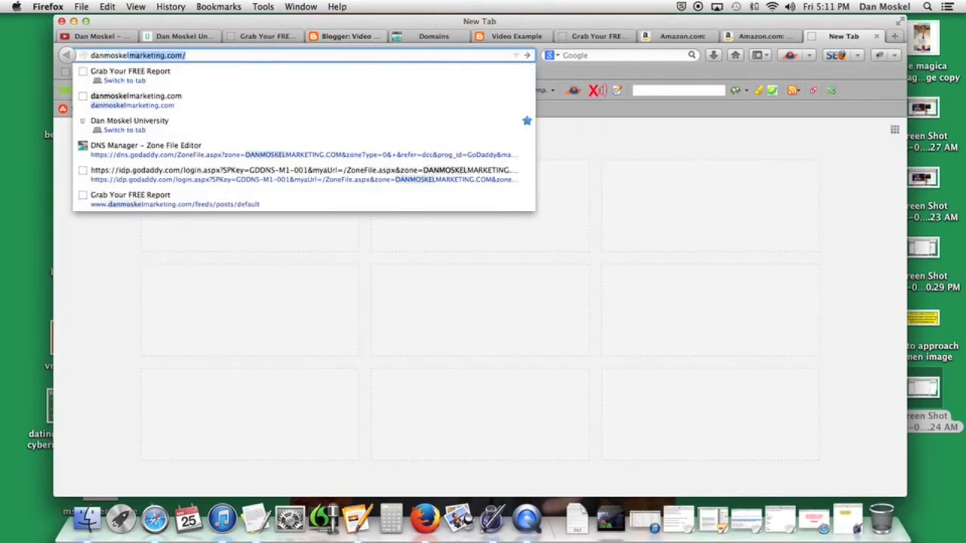
pyautogui.write('com/')
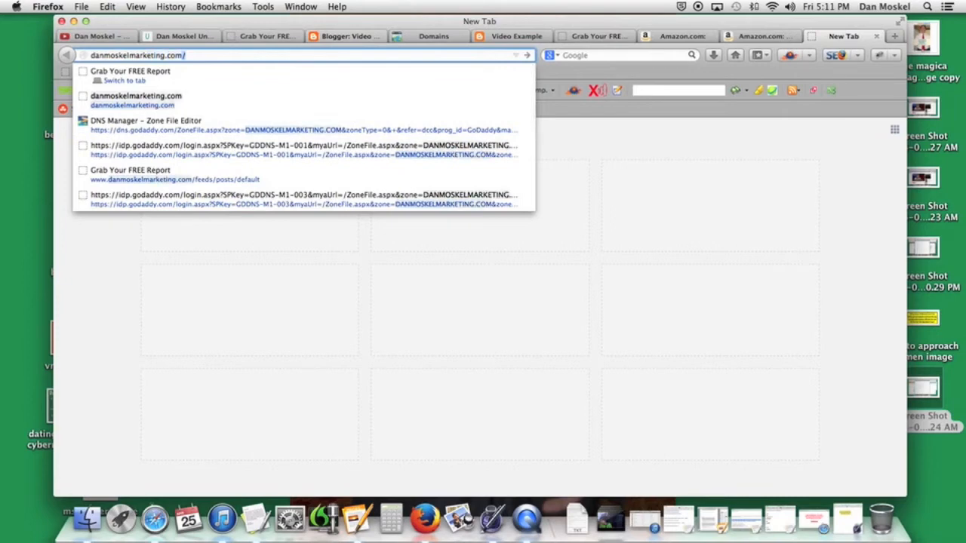
pyautogui.press('Return')
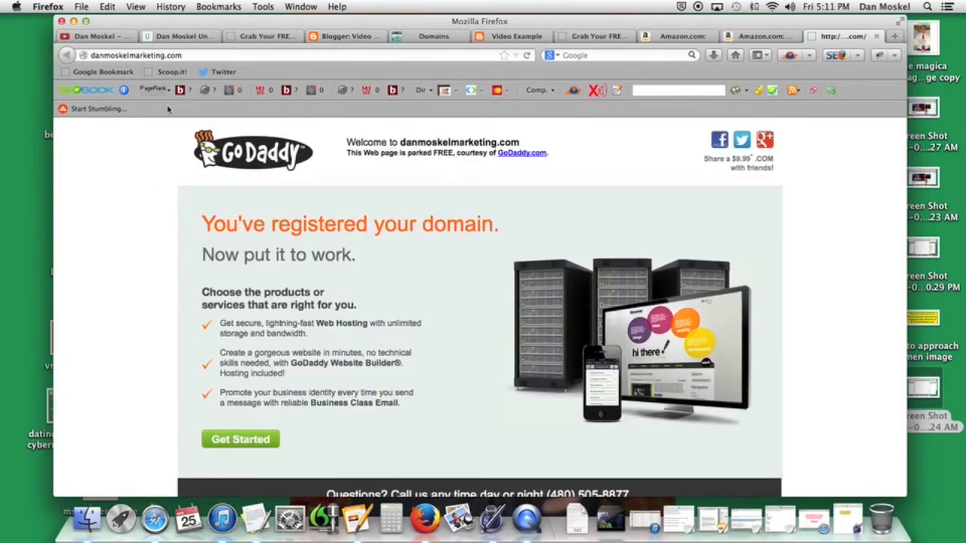
pyautogui.click(92, 55)
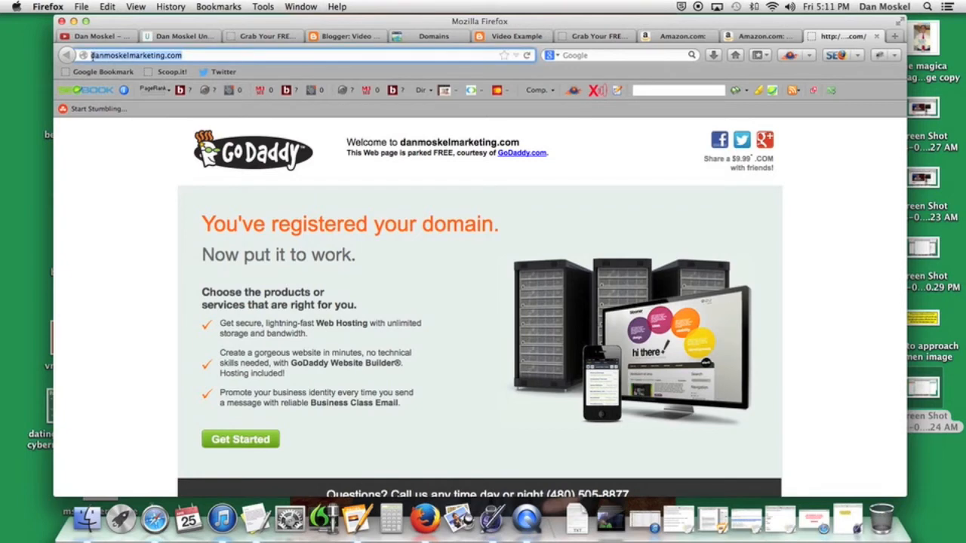
pyautogui.click(92, 56)
pyautogui.write('www.')
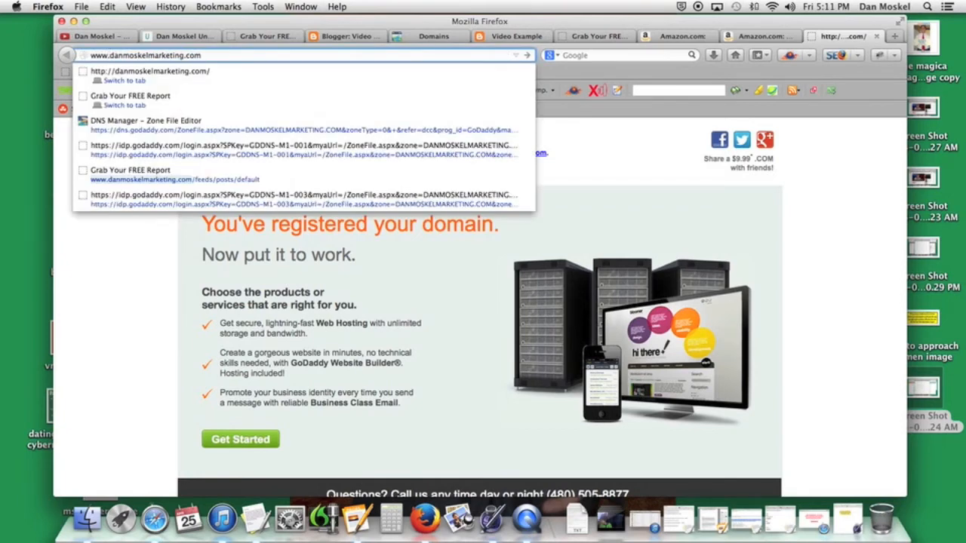
pyautogui.press('Return')
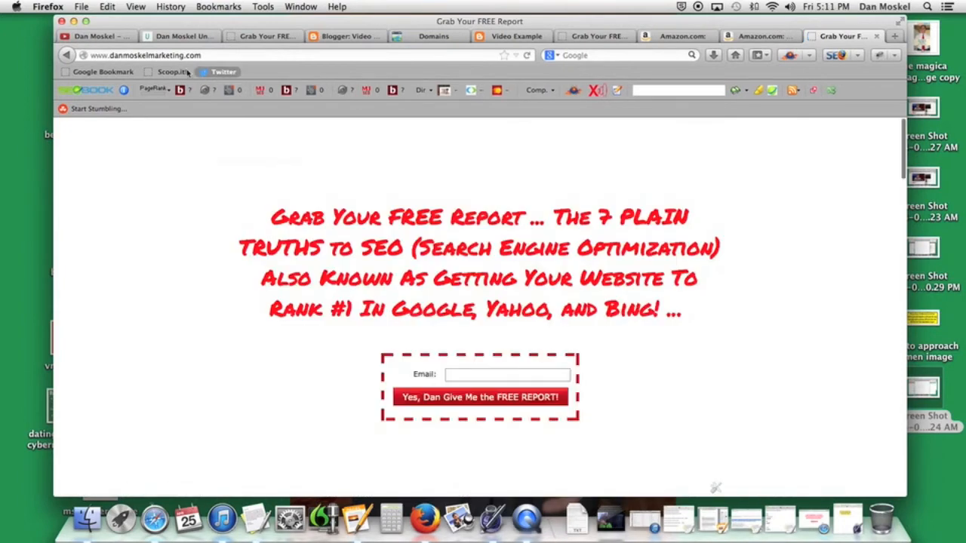
pyautogui.click(112, 55)
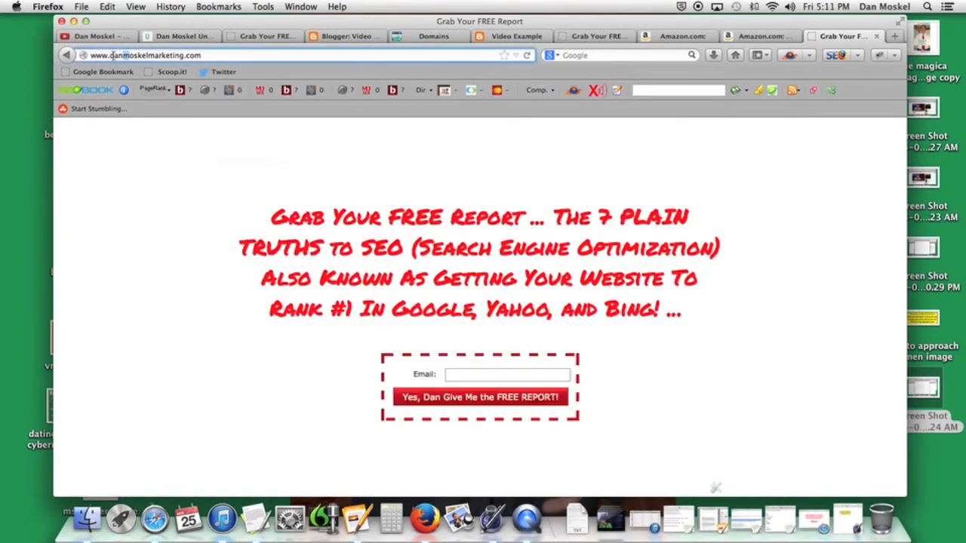
pyautogui.moveTo(109, 56); pyautogui.dragTo(216, 69)
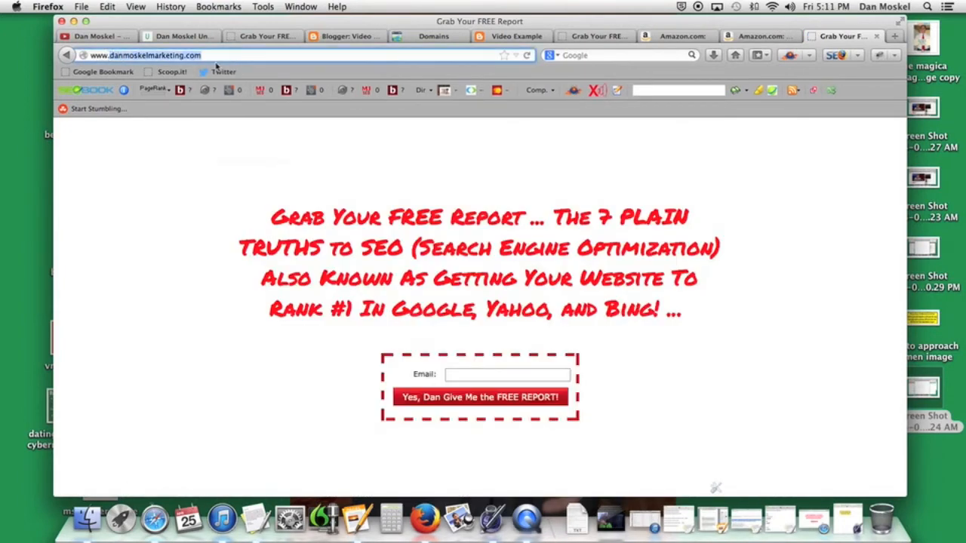
# Cut the domain without www from the address, load it in a new Safari tab, and enter it in another new tab
pyautogui.hotkey('ctrl', 'x')
pyautogui.click(815, 522)
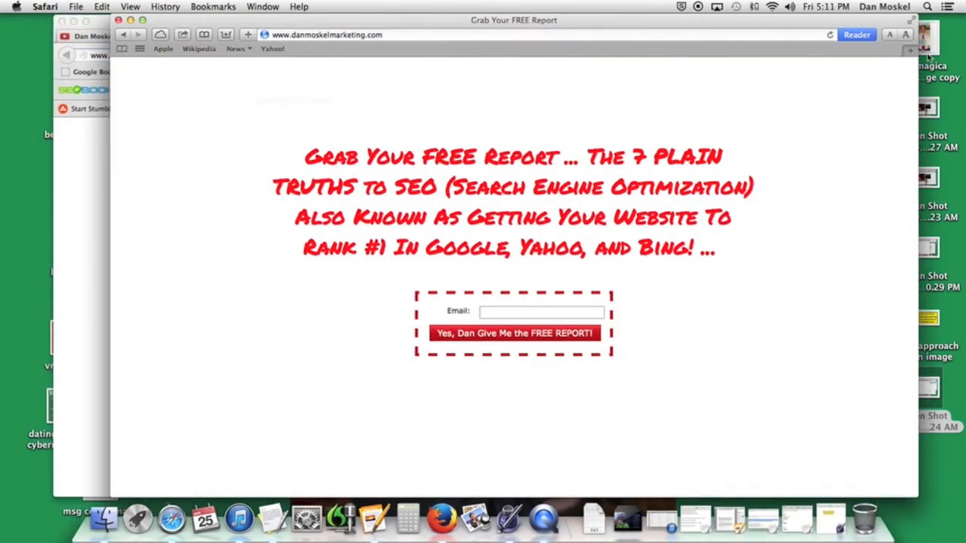
pyautogui.press('super+t')
pyautogui.press('super+v')
pyautogui.press('Return')
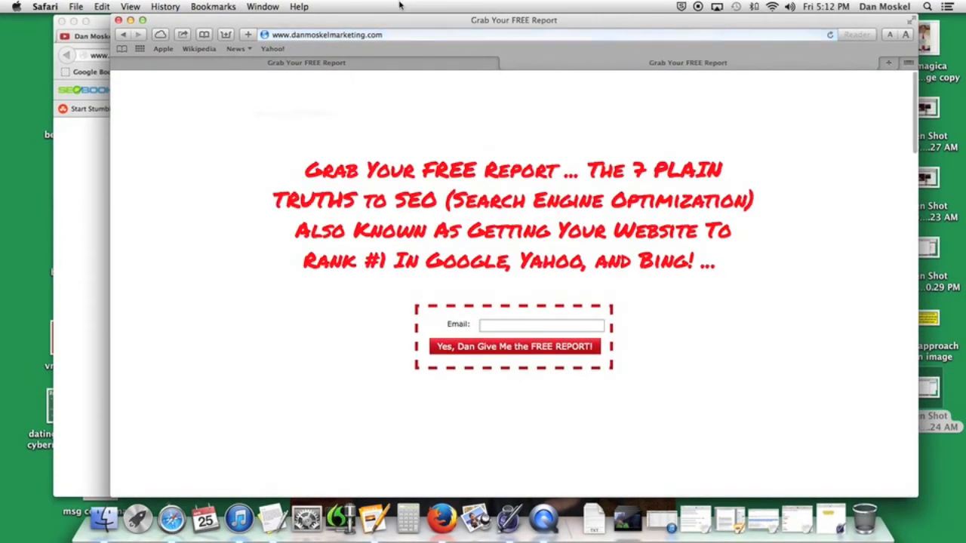
pyautogui.click(891, 64)
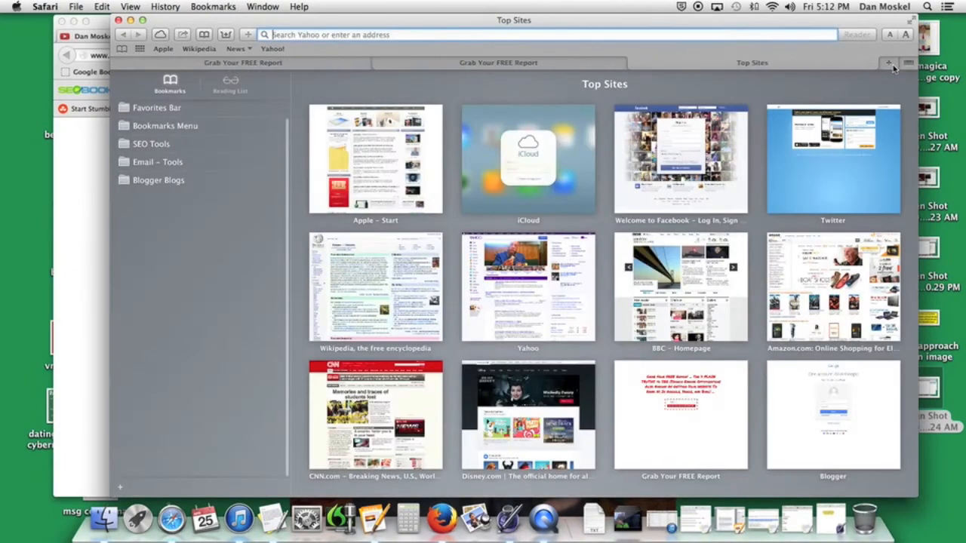
pyautogui.press('super+v')
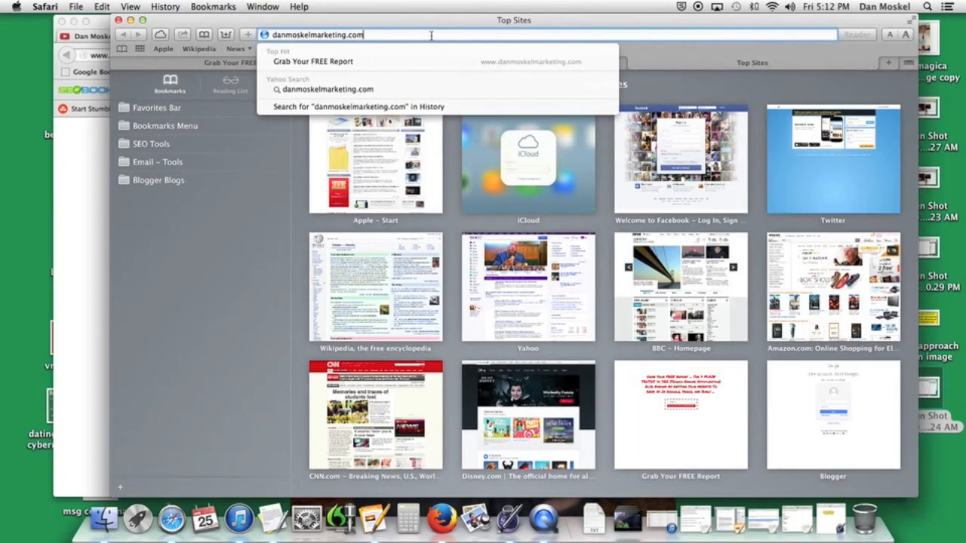
# Switch to Firefox and load the domain without the www prefix in the tab where its address is already entered
pyautogui.click(60, 215)
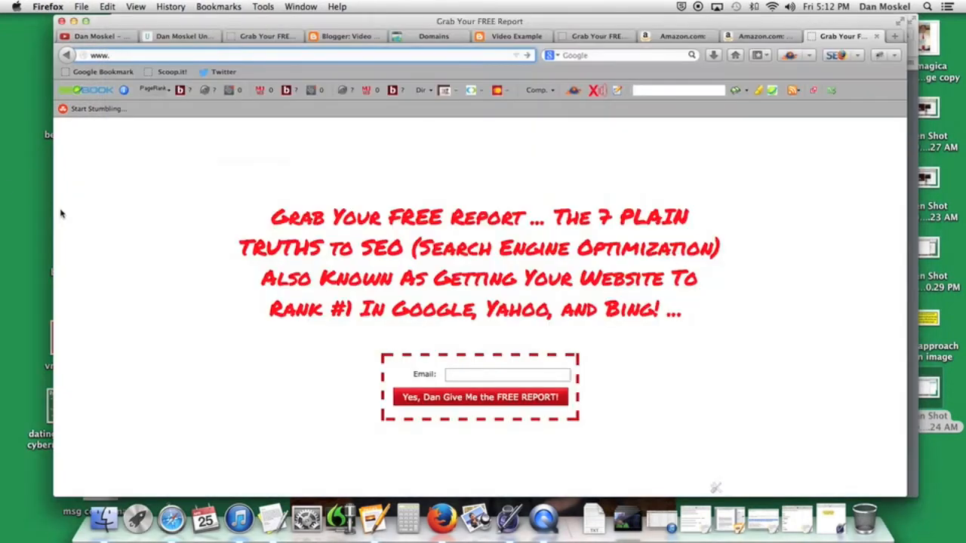
pyautogui.click(495, 38)
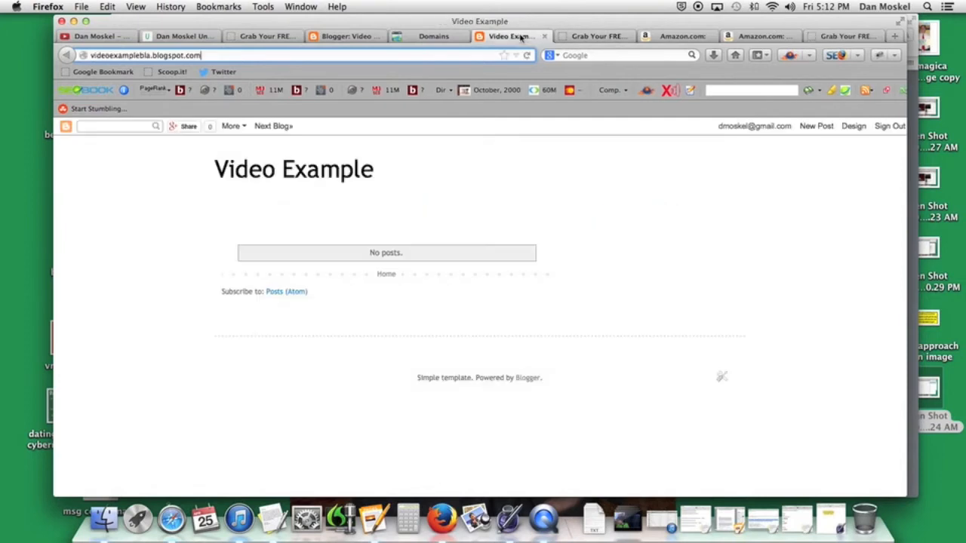
pyautogui.click(592, 37)
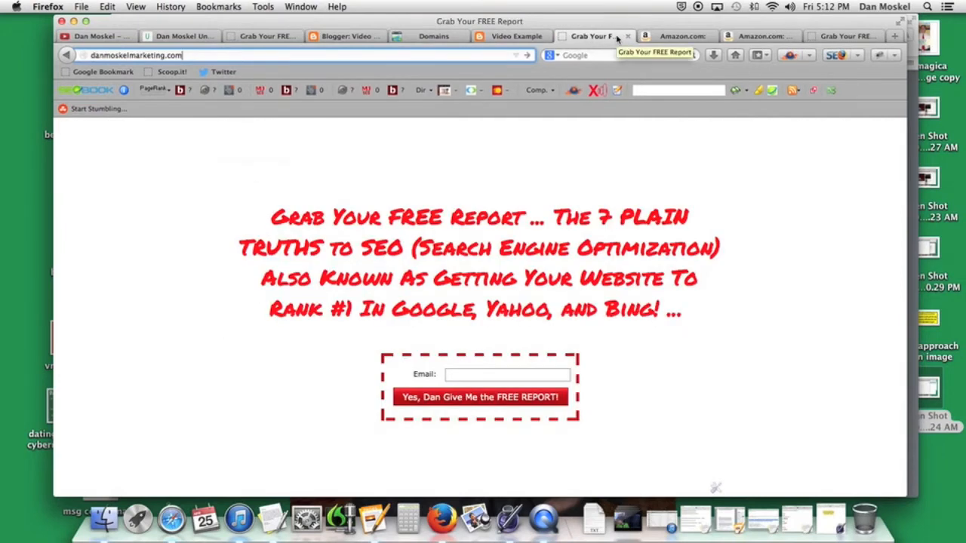
pyautogui.click(528, 58)
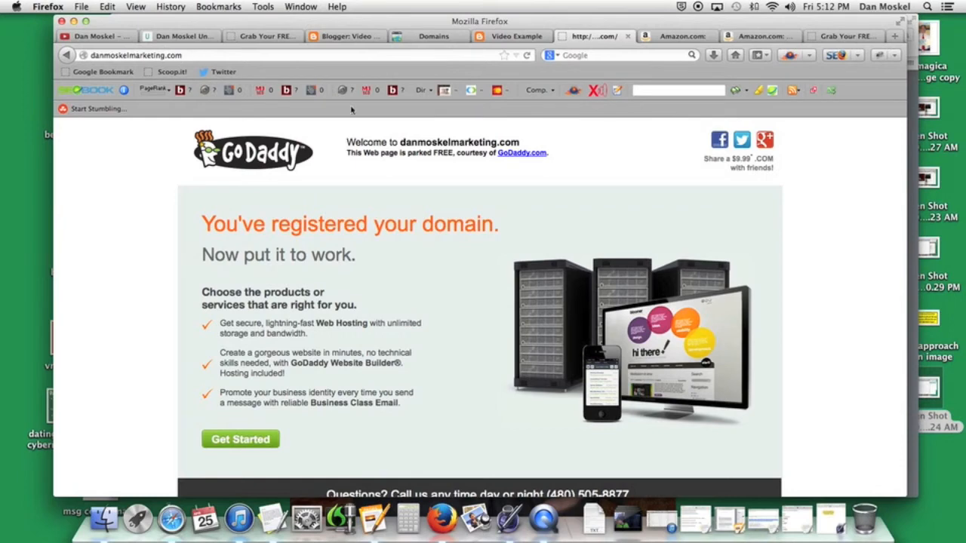
# Minimize Firefox and load the domain without the www prefix in Safari to test its forwarding there
pyautogui.click(172, 519)
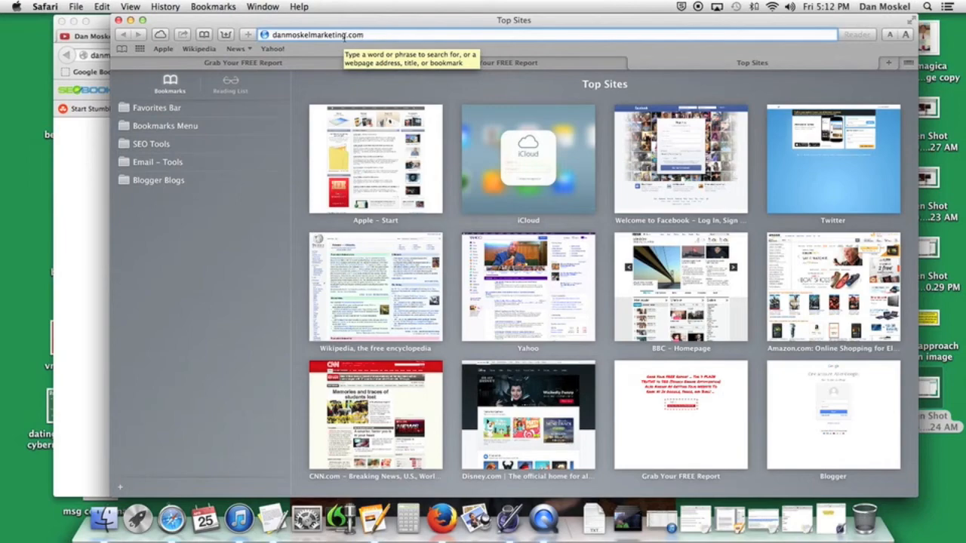
pyautogui.click(68, 213)
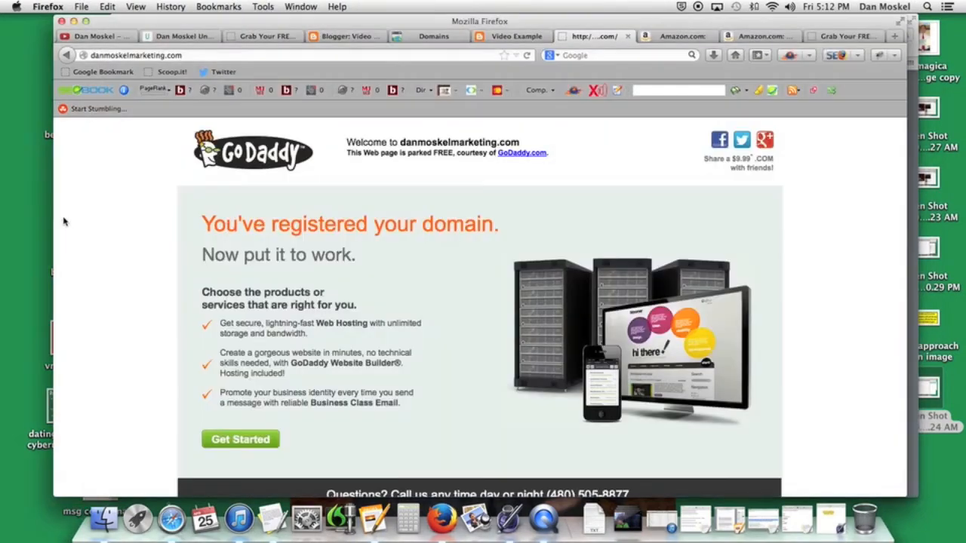
pyautogui.click(74, 21)
pyautogui.click(380, 34)
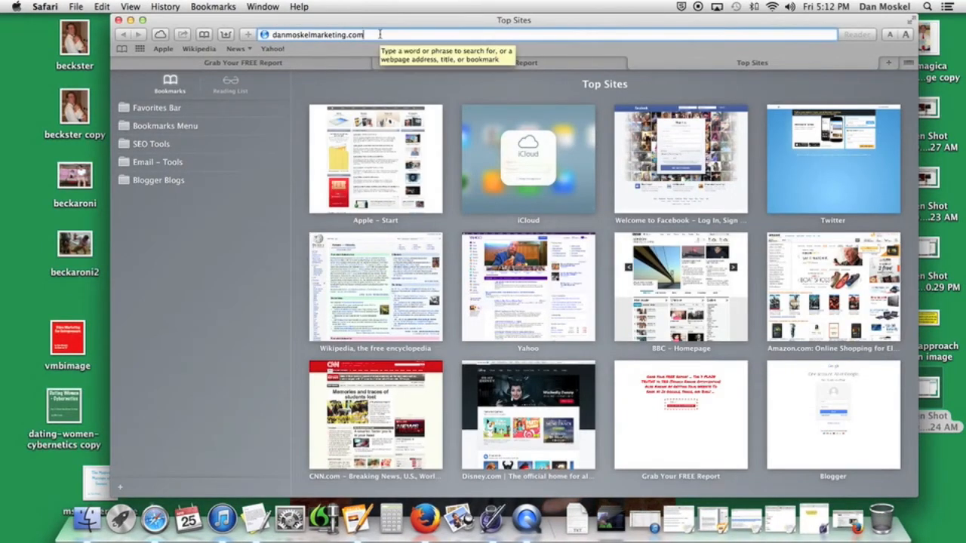
pyautogui.write('danmoskelmarketing.com')
pyautogui.press('Return')
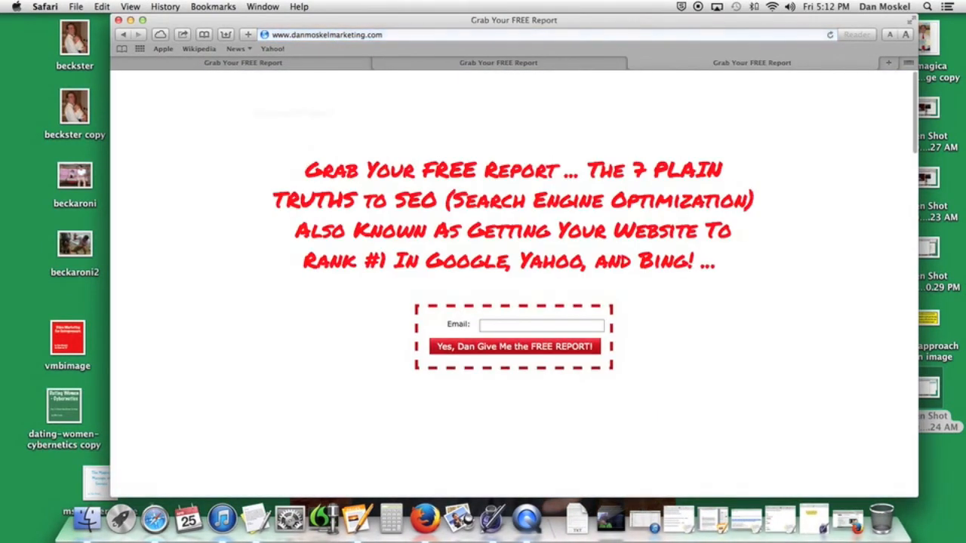
# Examine the full web address of the loaded page, including its www prefix, and clear the address
pyautogui.click(274, 35)
pyautogui.moveTo(274, 35); pyautogui.dragTo(385, 34)
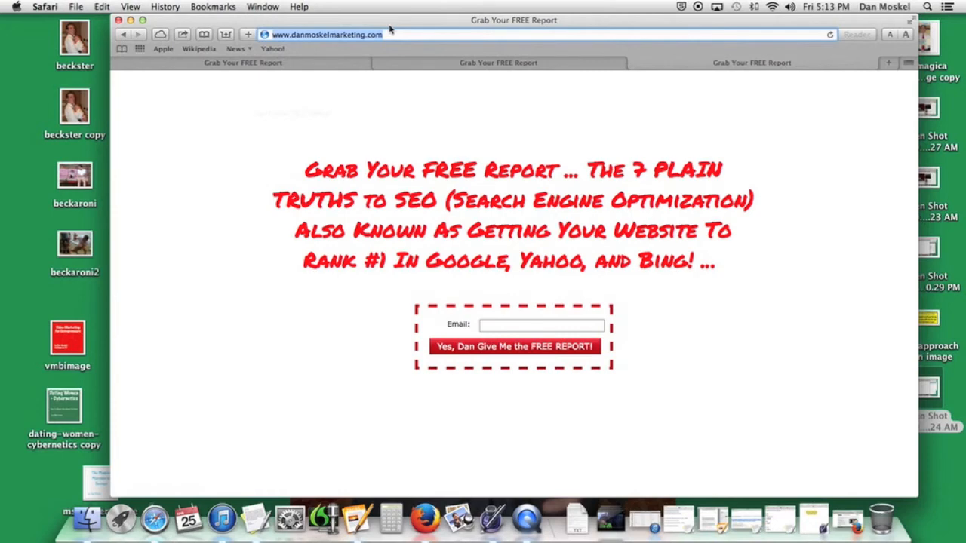
pyautogui.press('BackSpace')
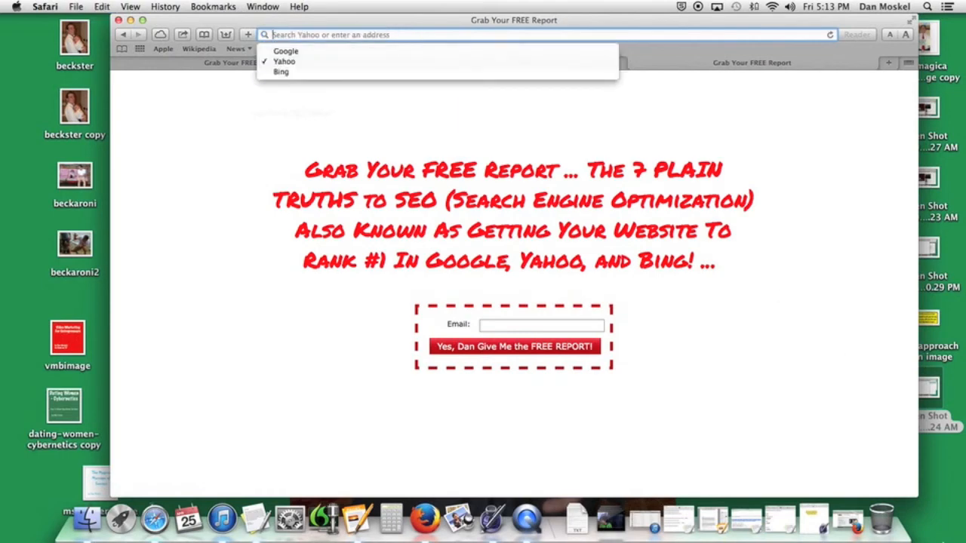
# Switch to Firefox, change the ending of the university blog's address to .com, and load it
pyautogui.click(848, 521)
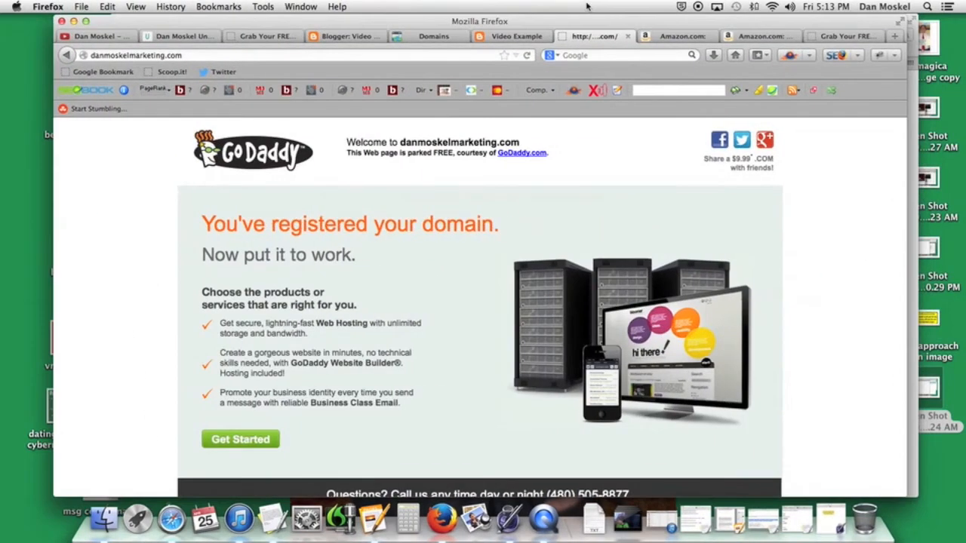
pyautogui.click(185, 36)
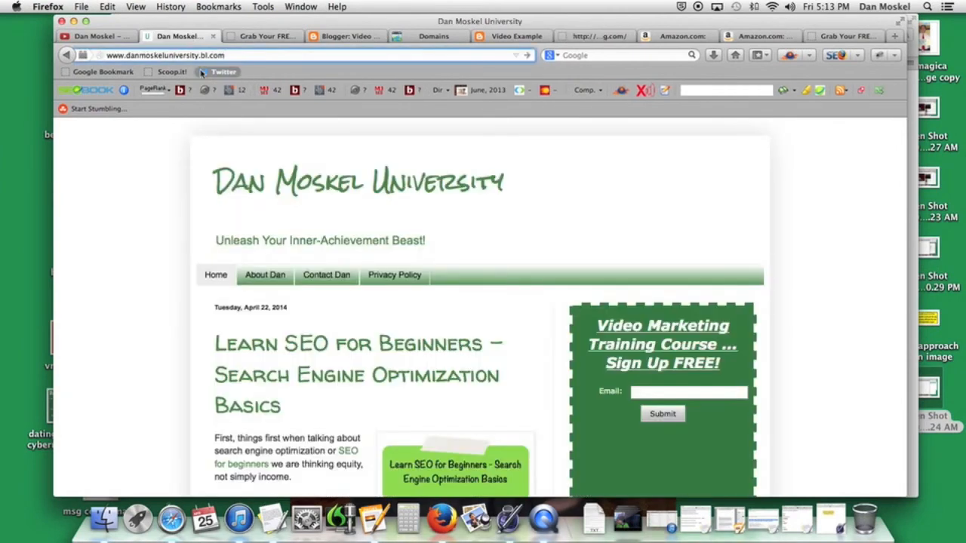
pyautogui.moveTo(200, 55); pyautogui.dragTo(285, 53)
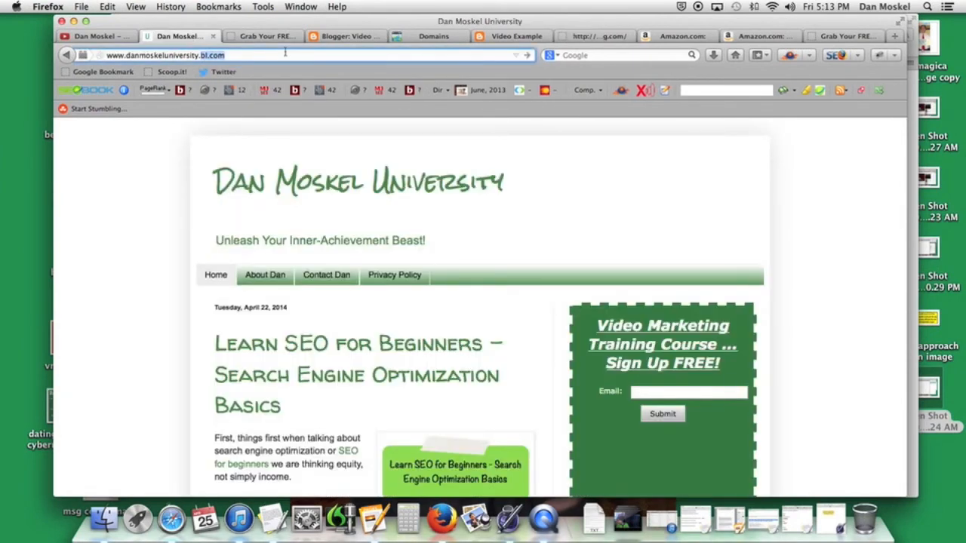
pyautogui.write('.com')
pyautogui.press('Return')
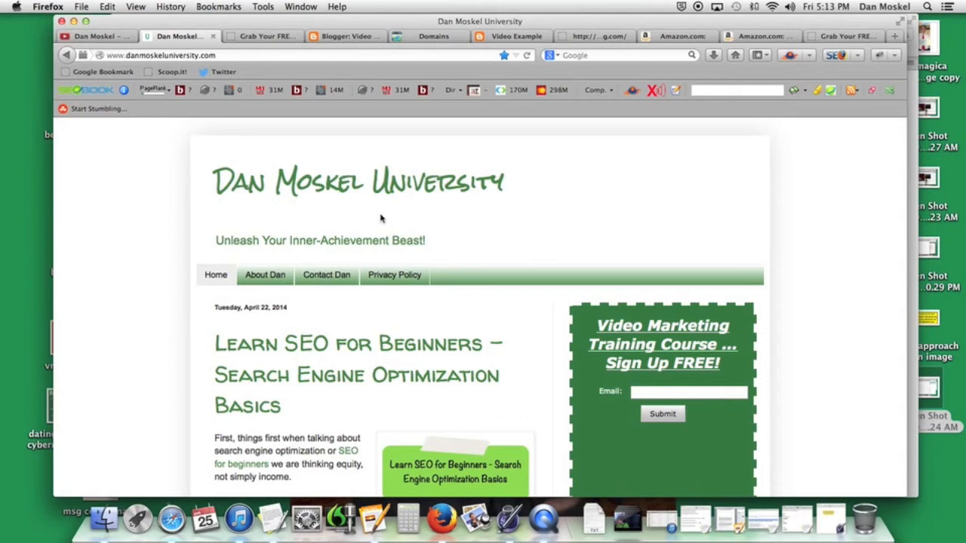
# Examine the author's books in the Amazon search results, particularly the title How To Create a Website Easy Button
pyautogui.click(683, 37)
pyautogui.scroll(-2, 417, 321)
pyautogui.scroll(-4, 417, 321)
pyautogui.scroll(1, 339, 302)
pyautogui.moveTo(289, 294); pyautogui.dragTo(858, 305)
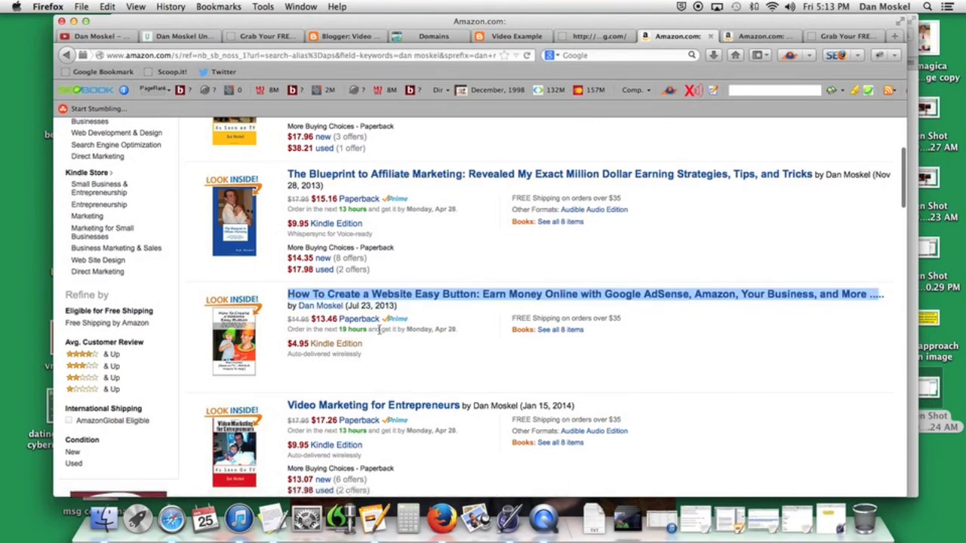
pyautogui.scroll(5, 351, 337)
pyautogui.scroll(-5, 350, 337)
pyautogui.scroll(-3, 350, 336)
pyautogui.scroll(5, 349, 336)
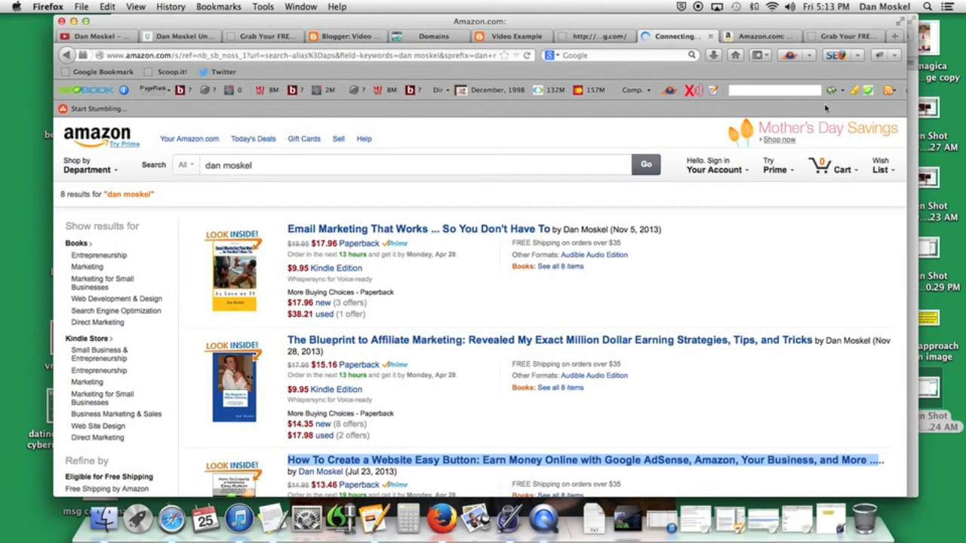
# Open the domain's forwarding for editing in GoDaddy, examine the domain in its forward-to address, and close the forwarding dialogs
pyautogui.click(420, 37)
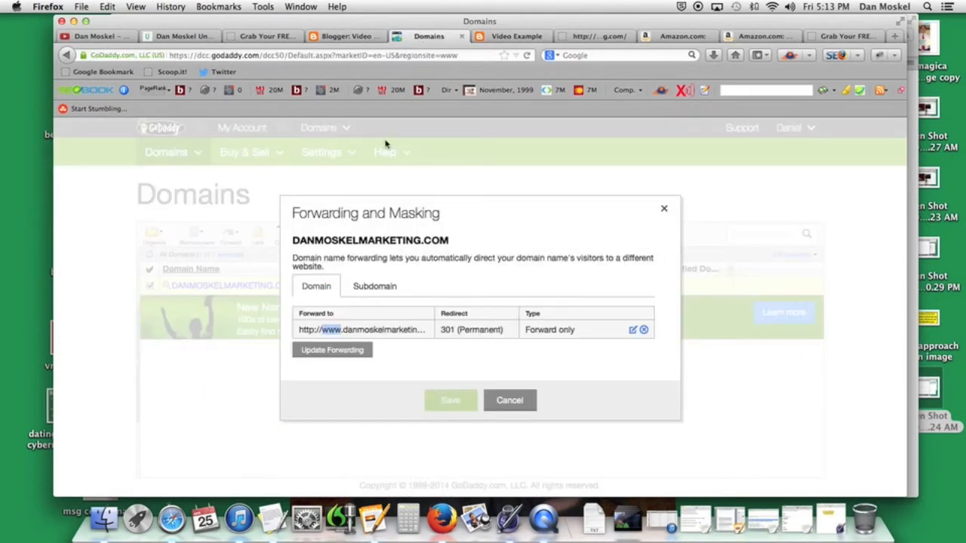
pyautogui.click(354, 352)
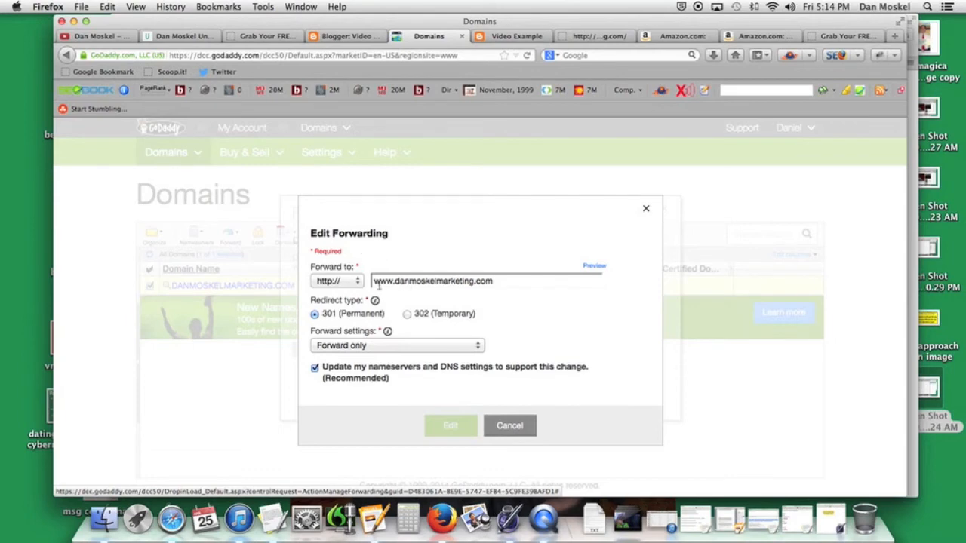
pyautogui.moveTo(394, 281); pyautogui.dragTo(507, 279)
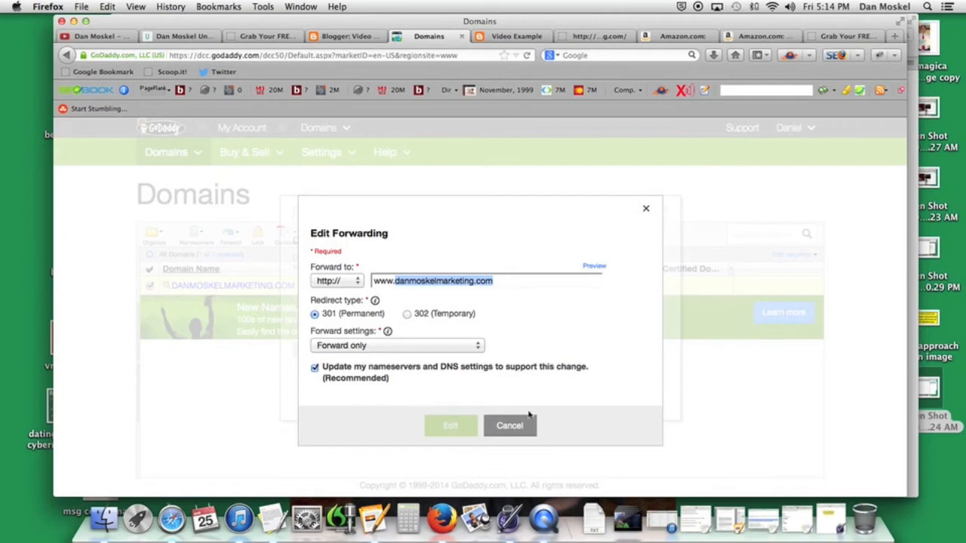
pyautogui.click(646, 210)
pyautogui.click(727, 212)
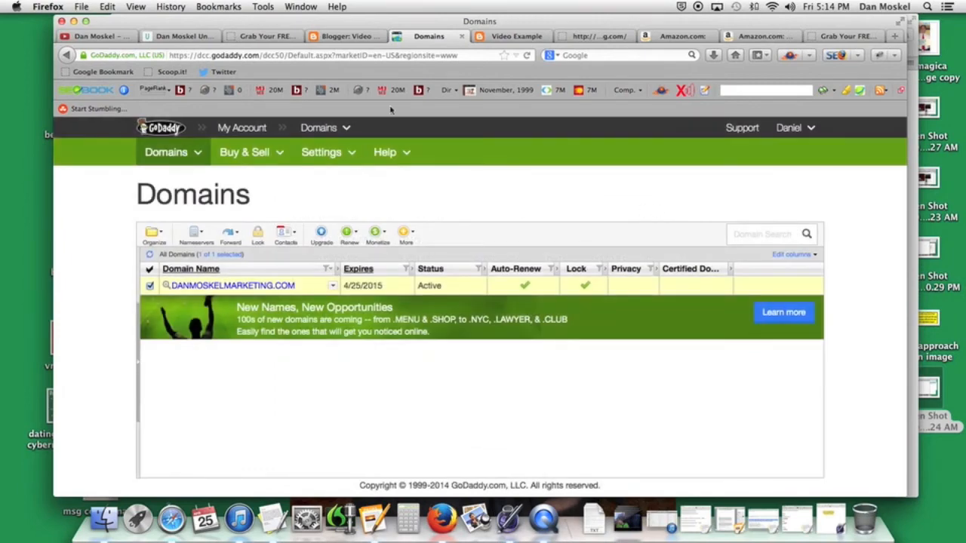
# Examine the custom address and the two required CNAMEs in the blog's Blogger publishing settings, especially the www record and its destination
pyautogui.click(344, 37)
pyautogui.click(329, 233)
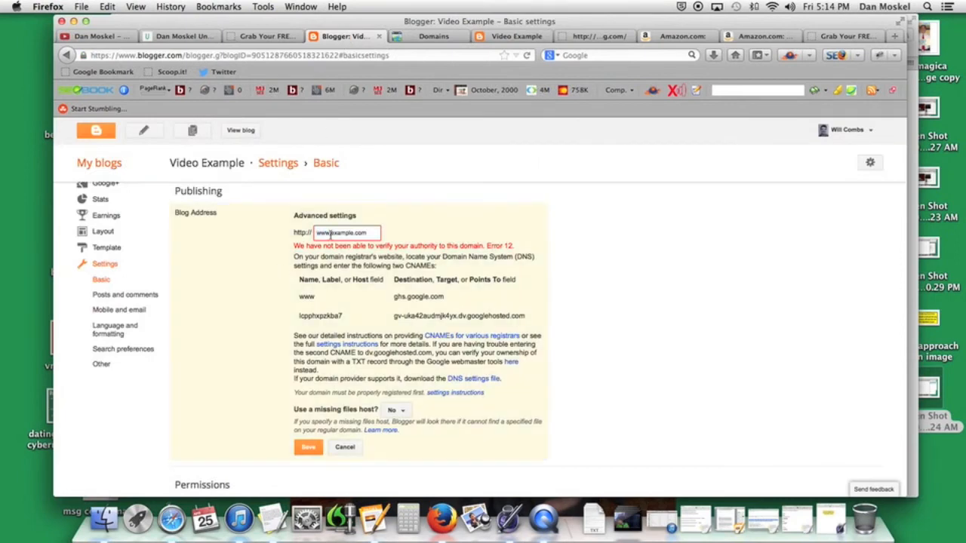
pyautogui.moveTo(317, 234); pyautogui.dragTo(389, 234)
pyautogui.moveTo(297, 296); pyautogui.dragTo(532, 323)
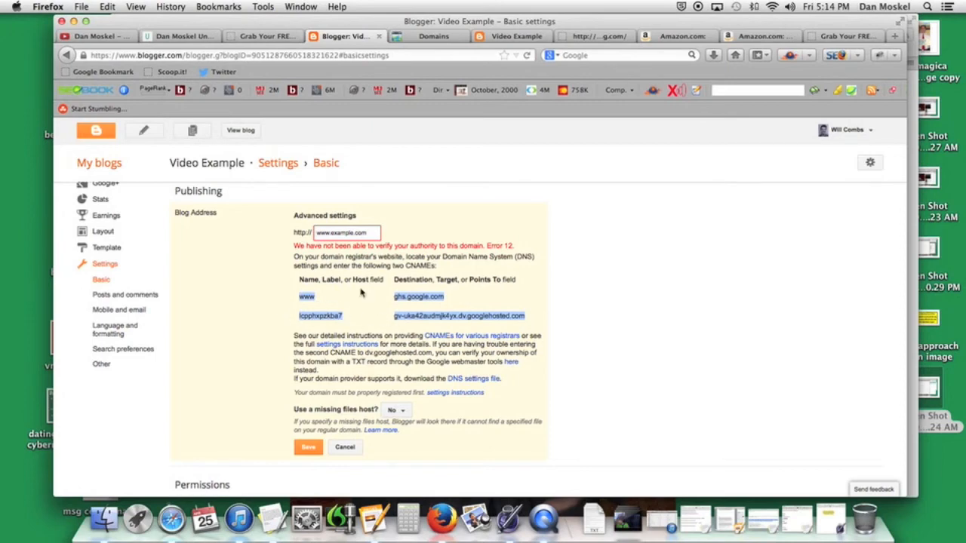
pyautogui.click(312, 307)
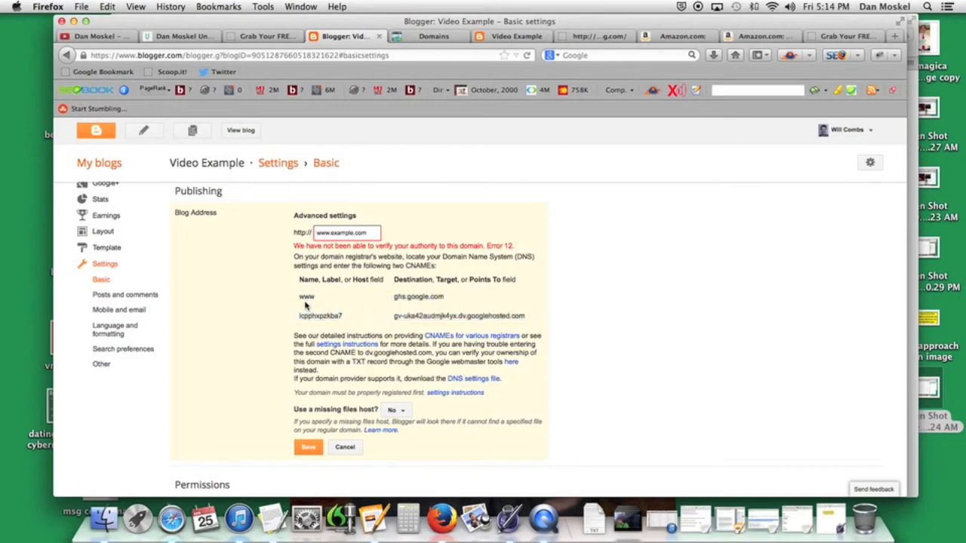
pyautogui.moveTo(296, 296); pyautogui.dragTo(455, 303)
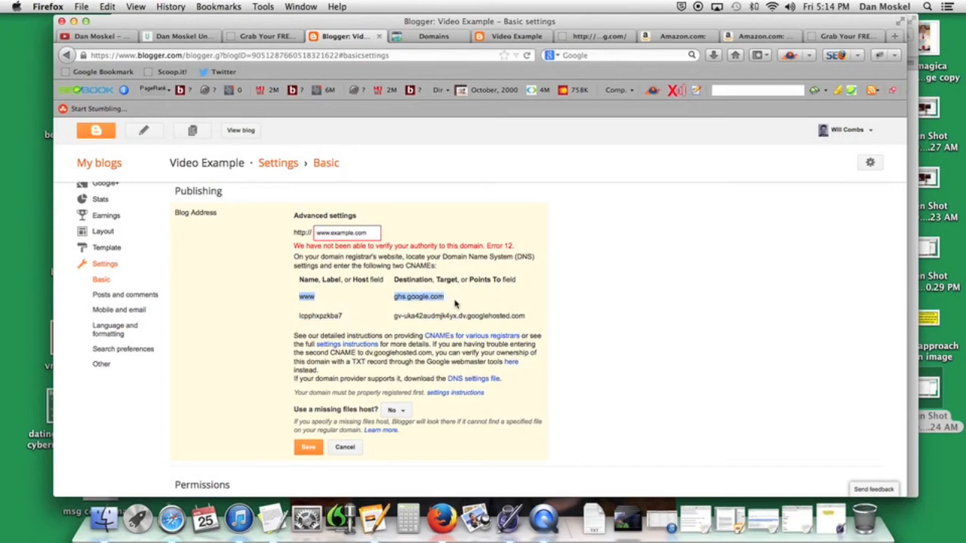
# Switch to the GoDaddy domain list and open the domain's DNS zone file
pyautogui.click(432, 36)
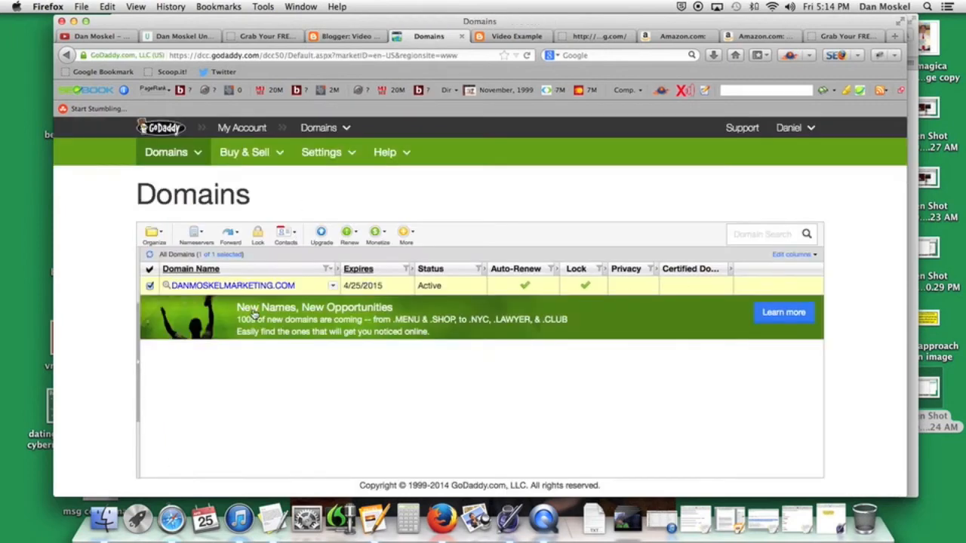
pyautogui.click(265, 288)
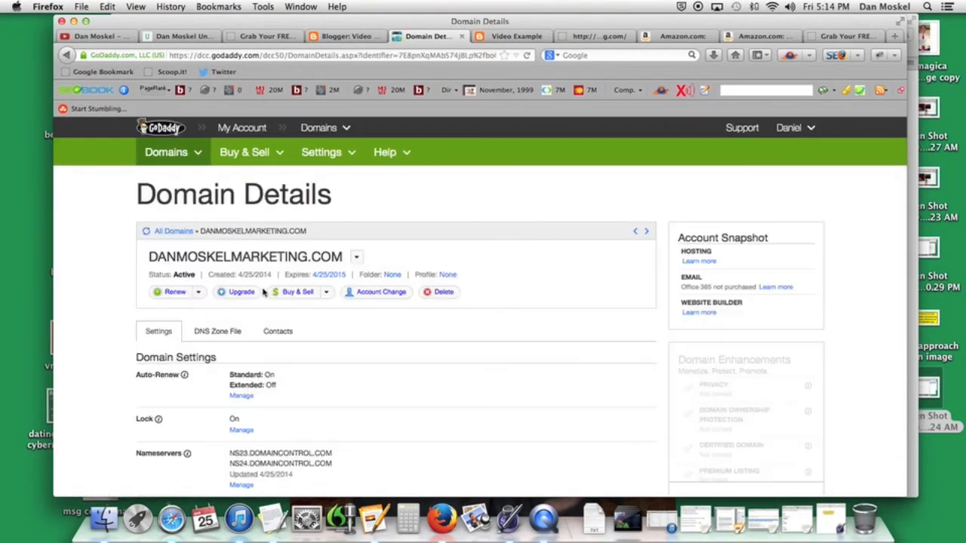
pyautogui.click(219, 333)
pyautogui.scroll(-3, 220, 337)
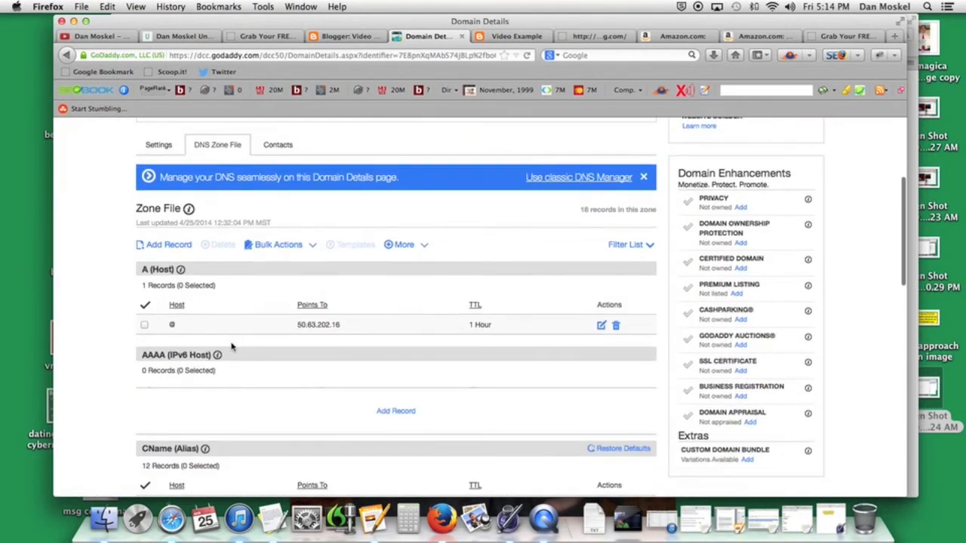
# Start a new CNAME (Alias) record in the zone file and go to its Host field
pyautogui.click(169, 249)
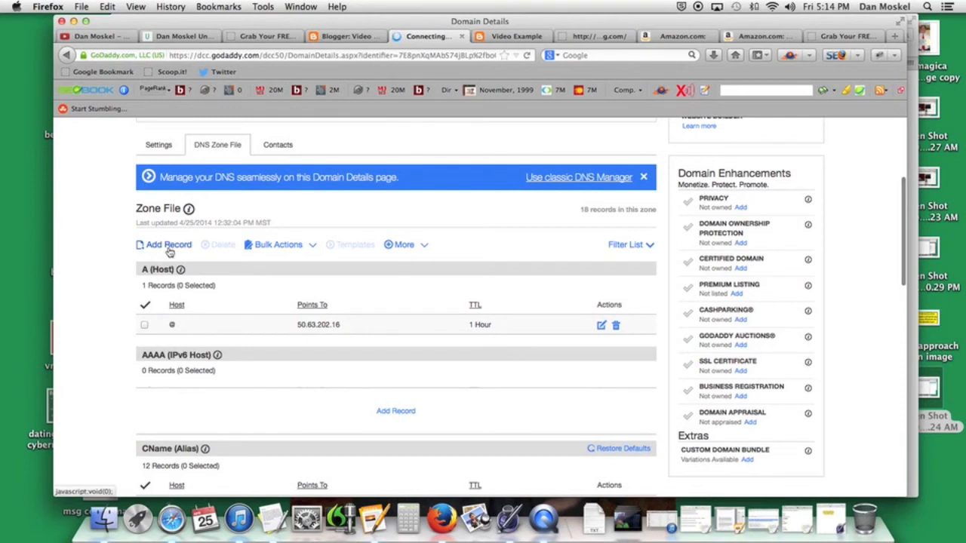
pyautogui.click(598, 304)
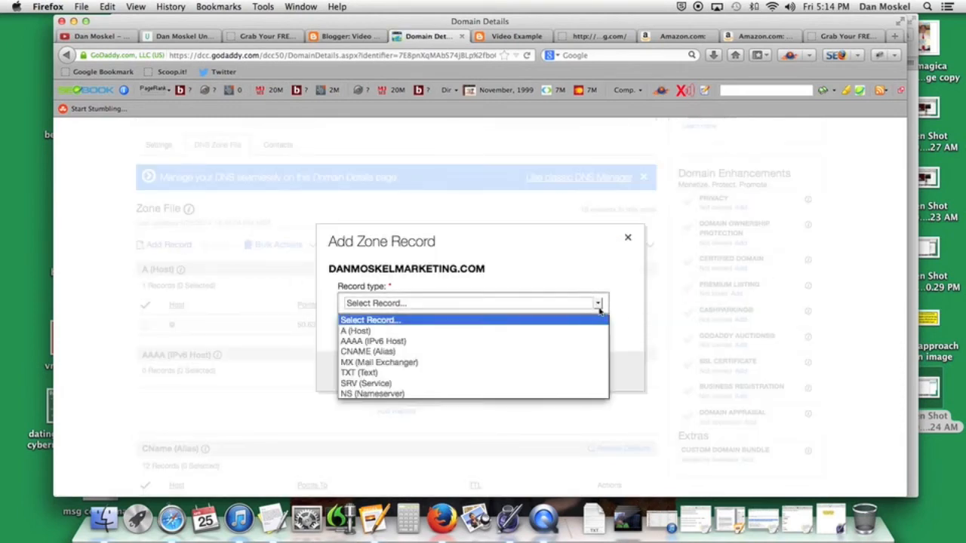
pyautogui.click(437, 352)
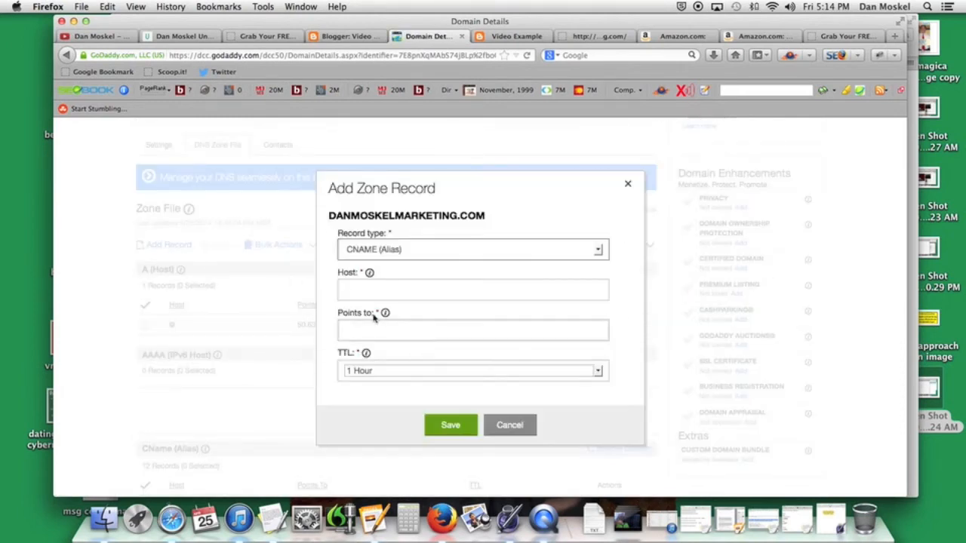
pyautogui.click(347, 289)
# Compare Blogger's two required CNAMEs with the blank record's Host and Points to fields, and close the record without saving
pyautogui.click(353, 38)
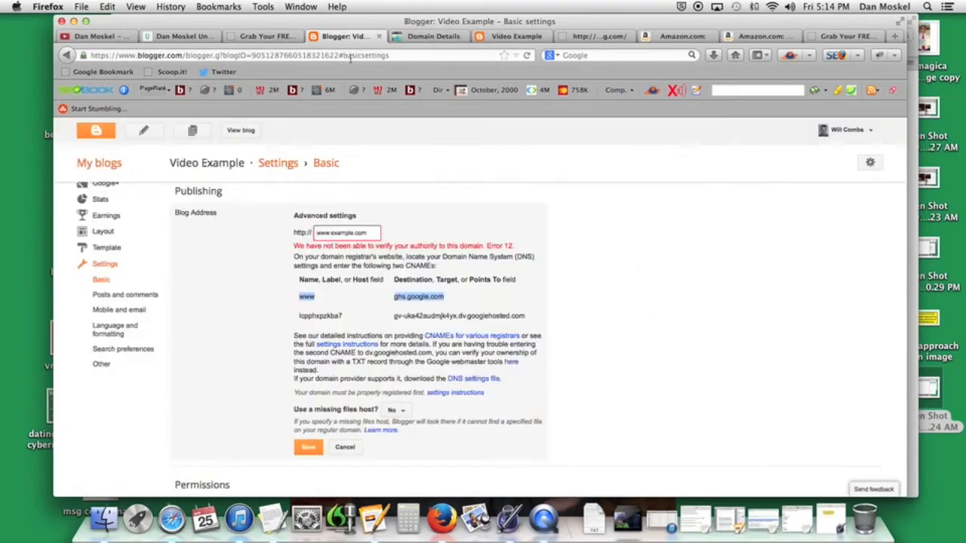
pyautogui.click(307, 297)
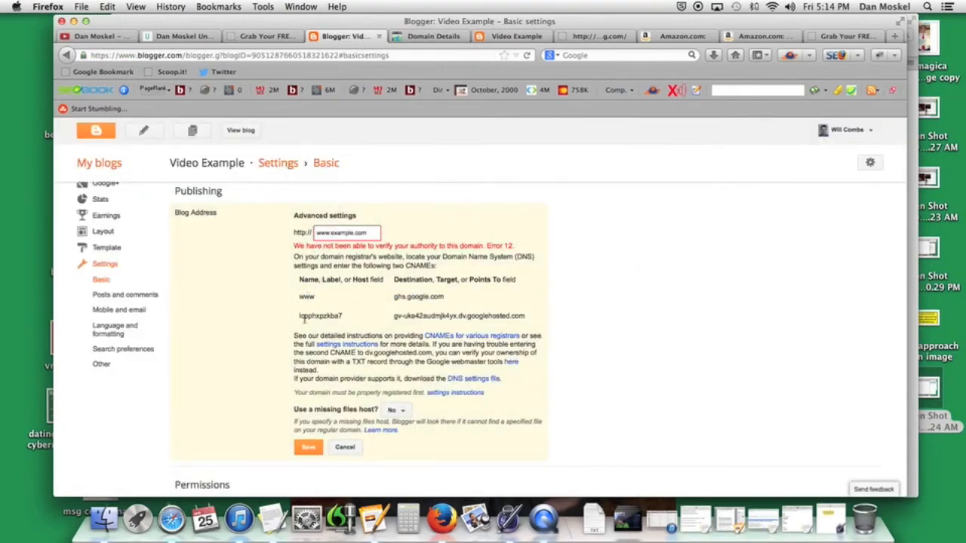
pyautogui.moveTo(298, 318); pyautogui.dragTo(341, 317)
pyautogui.click(305, 297)
pyautogui.click(422, 36)
pyautogui.click(378, 329)
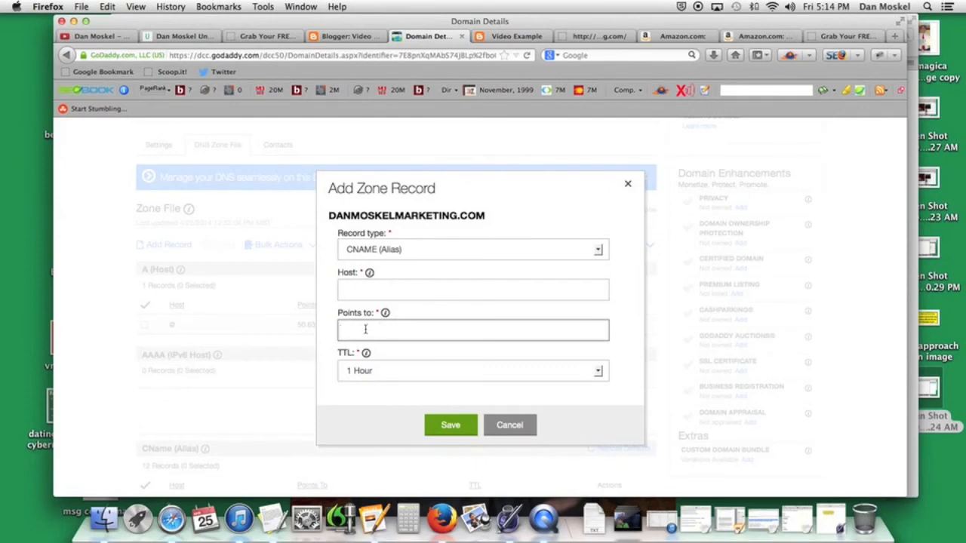
pyautogui.click(353, 38)
pyautogui.moveTo(394, 299); pyautogui.dragTo(300, 299)
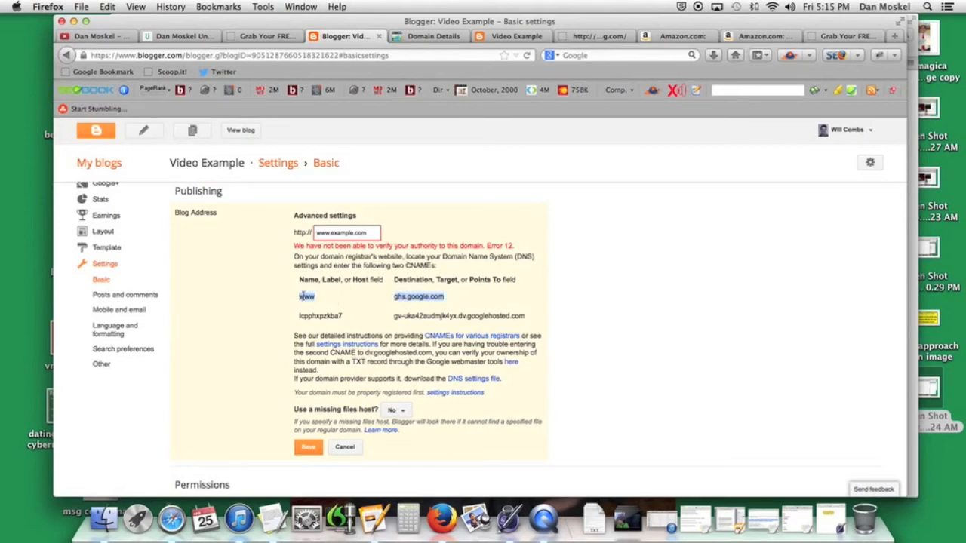
pyautogui.click(435, 37)
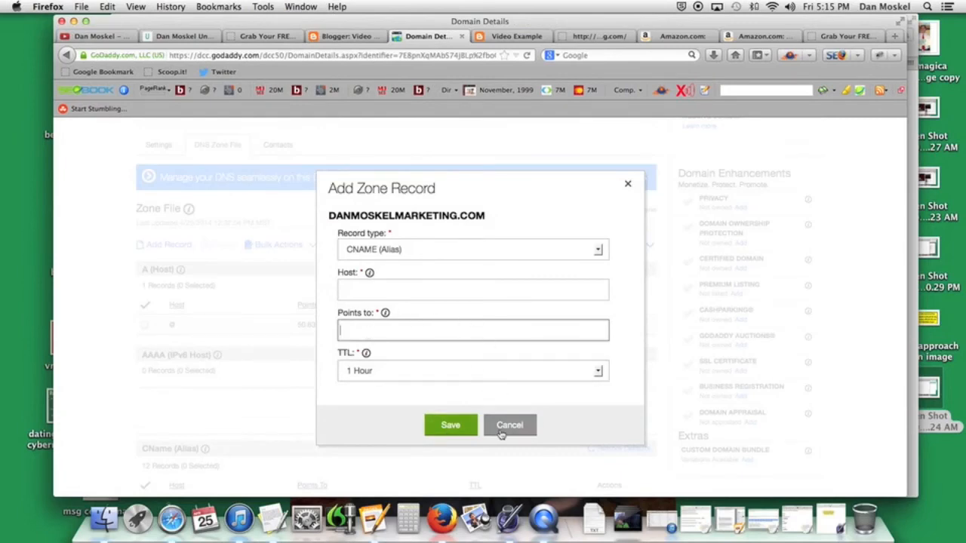
pyautogui.click(629, 186)
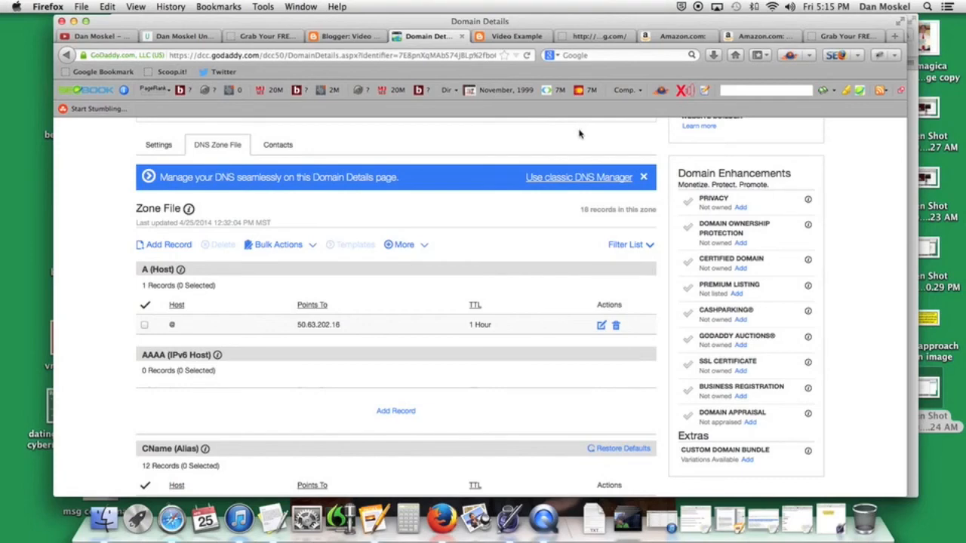
# Examine the CName (Alias) records in the zone file, particularly the googlehosted.com verification record and the www record
pyautogui.scroll(-10, 432, 335)
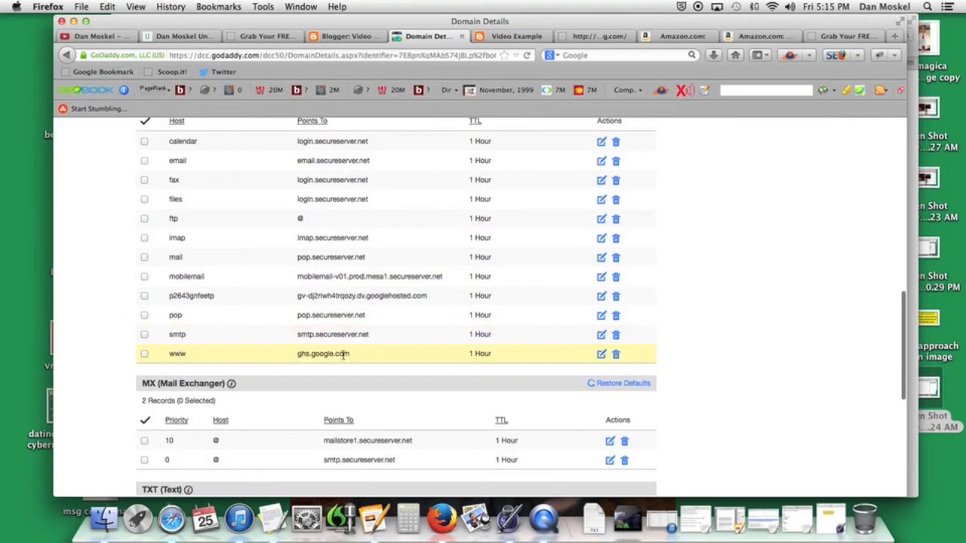
pyautogui.scroll(2, 322, 358)
pyautogui.moveTo(158, 326); pyautogui.dragTo(426, 325)
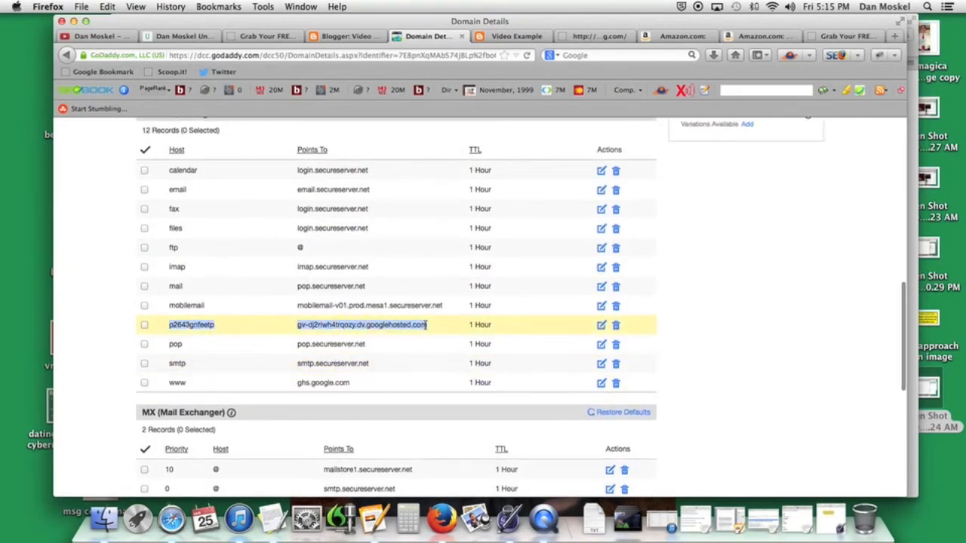
pyautogui.scroll(10, 426, 325)
pyautogui.scroll(1, 425, 334)
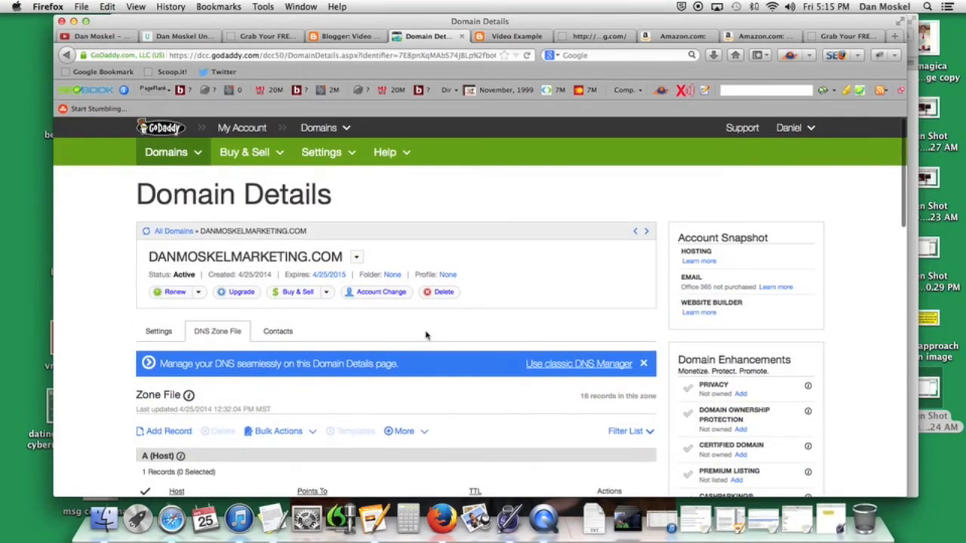
pyautogui.scroll(-5, 427, 335)
pyautogui.scroll(5, 425, 332)
# Return to the list of all domains in the GoDaddy account
pyautogui.moveTo(171, 162)
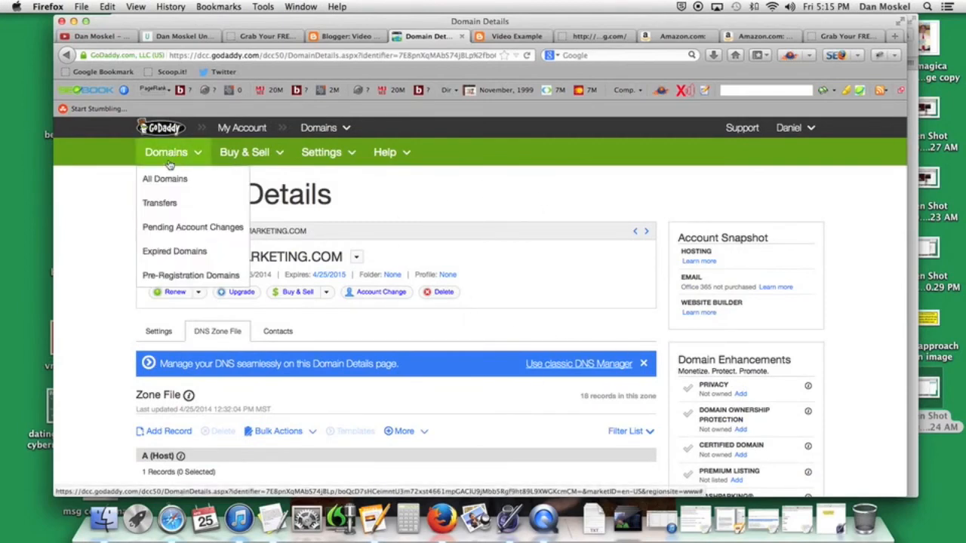
pyautogui.click(170, 179)
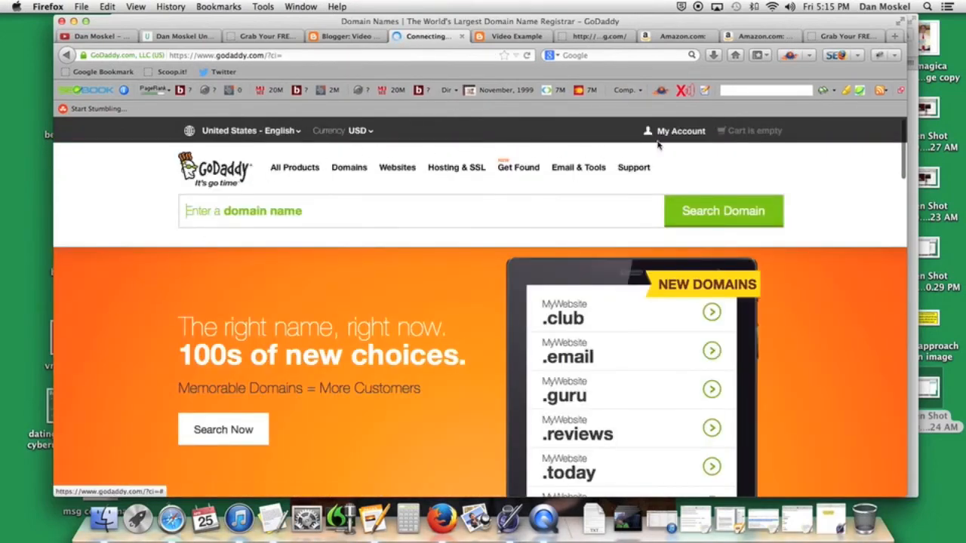
pyautogui.moveTo(681, 132)
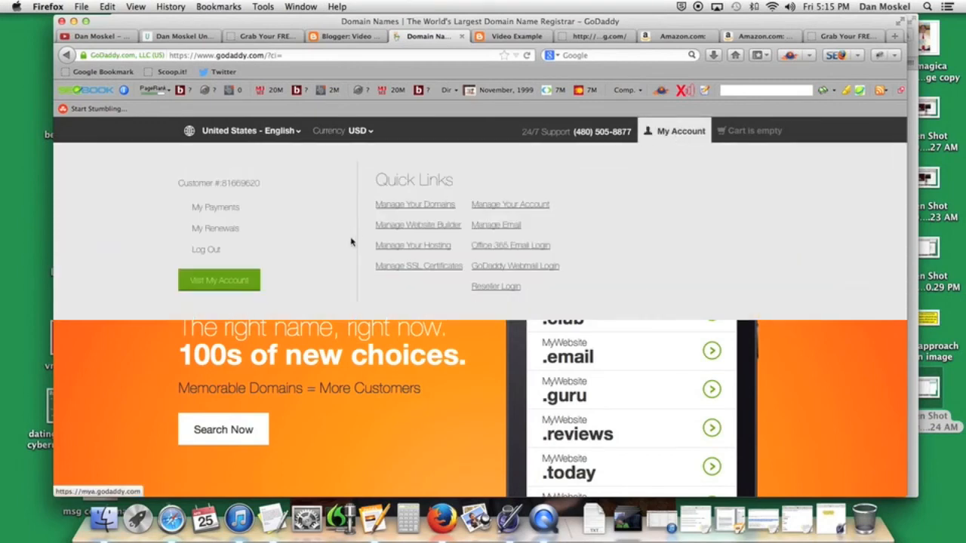
pyautogui.click(71, 57)
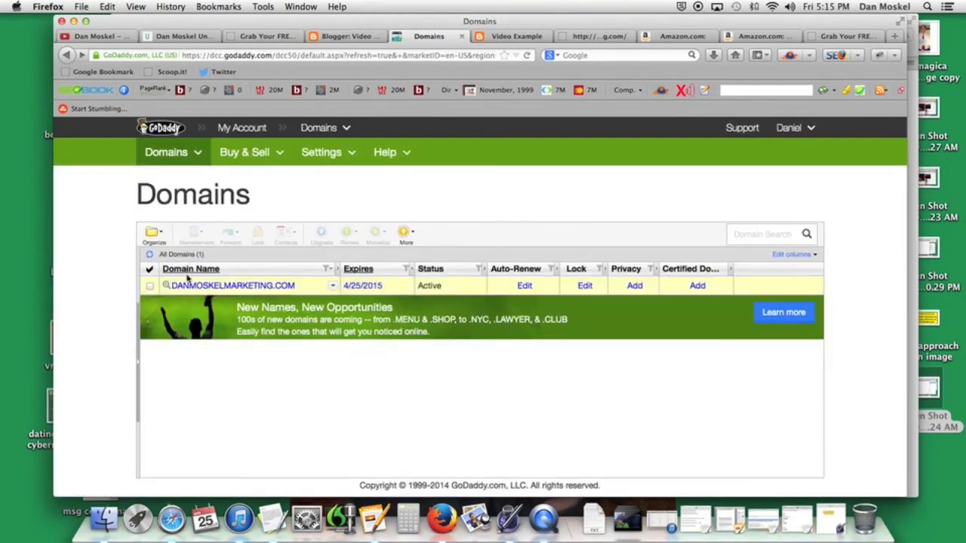
# Open the domain's forwarding for editing, examine the www prefix and domain in the forward-to address, and close both forwarding dialogs
pyautogui.click(150, 286)
pyautogui.click(235, 237)
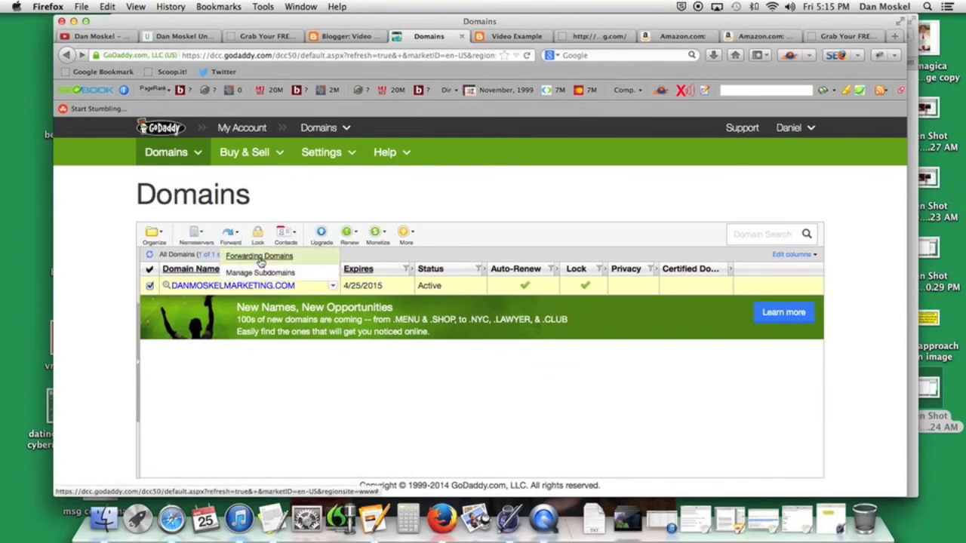
pyautogui.click(259, 259)
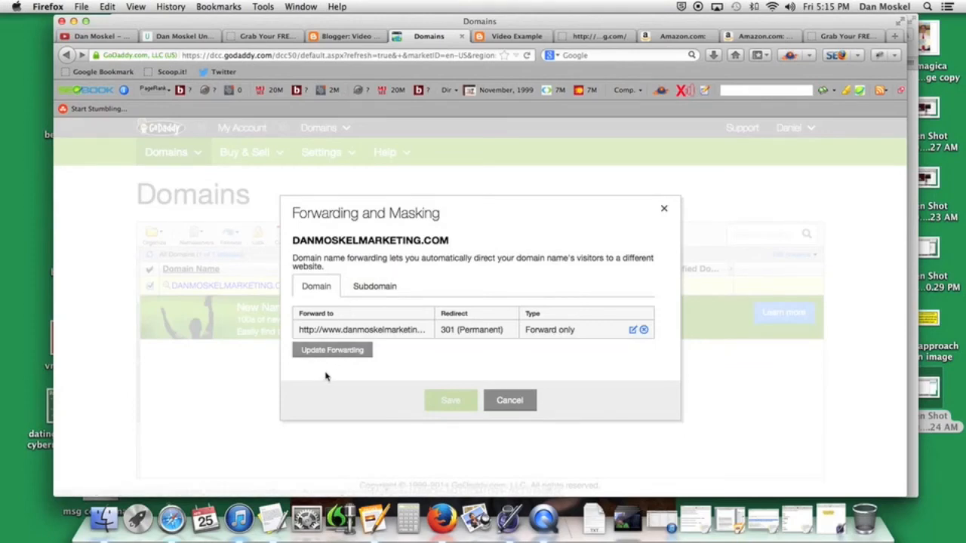
pyautogui.click(350, 352)
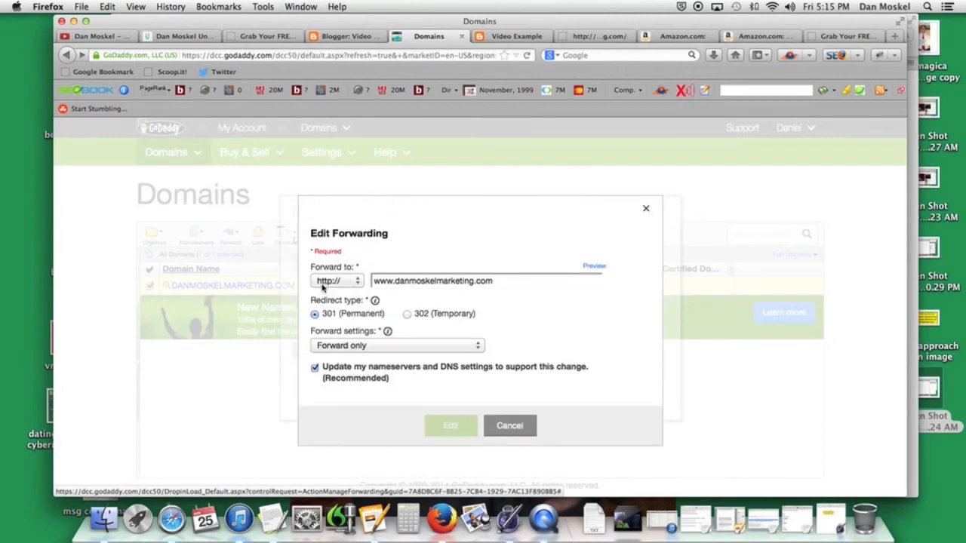
pyautogui.moveTo(372, 281); pyautogui.dragTo(389, 281)
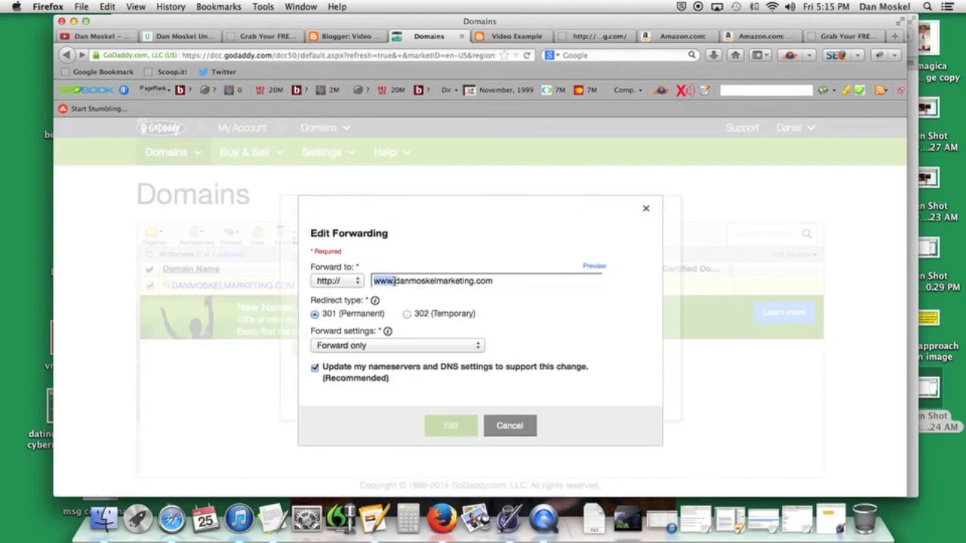
pyautogui.moveTo(396, 281); pyautogui.dragTo(496, 281)
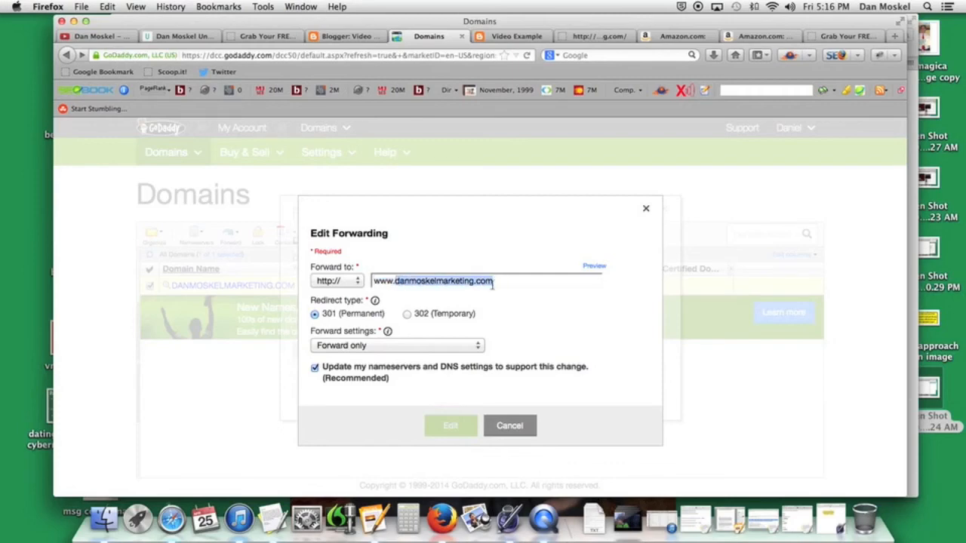
pyautogui.click(647, 209)
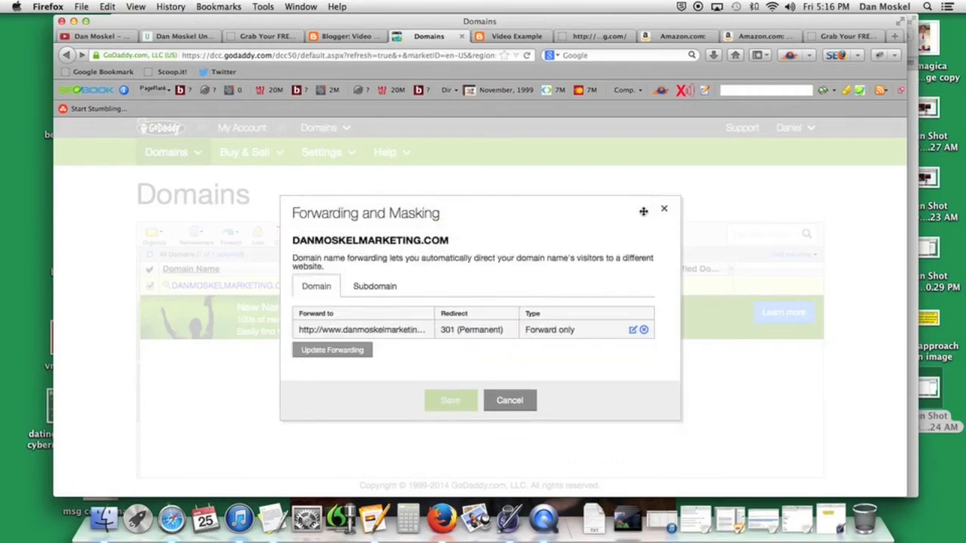
pyautogui.click(665, 211)
# Review the blog's Blogger publishing settings against the GoDaddy domain list, particularly the second required CNAME and its googlehosted.com destination
pyautogui.click(346, 36)
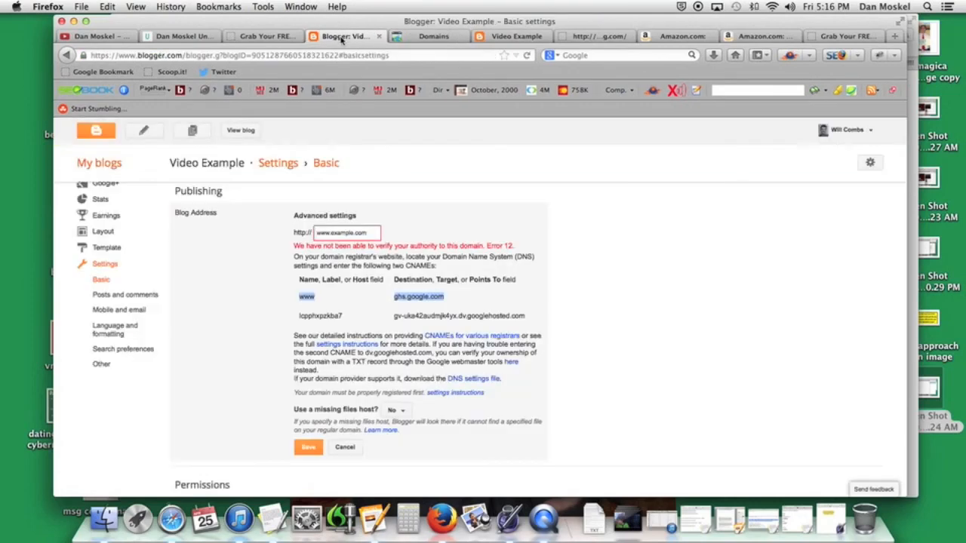
pyautogui.click(309, 448)
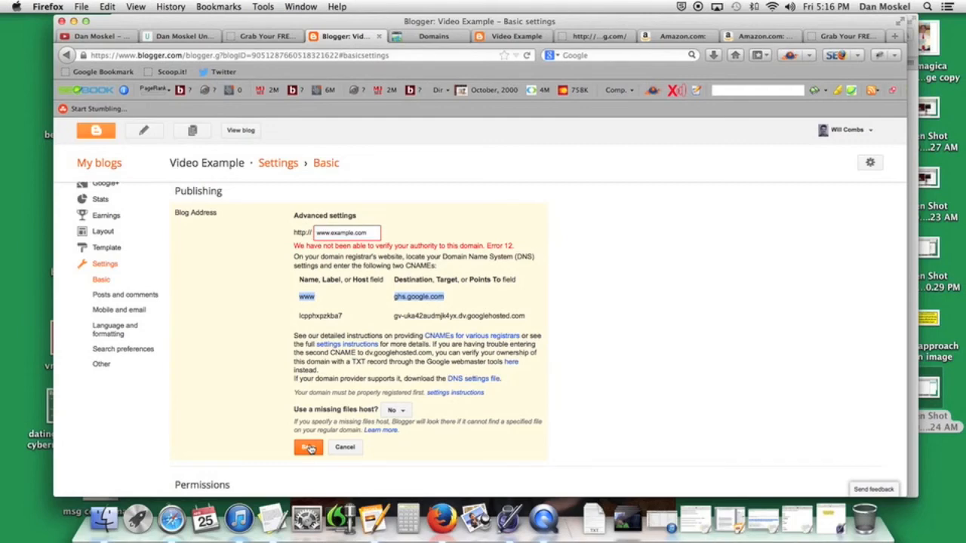
pyautogui.click(431, 41)
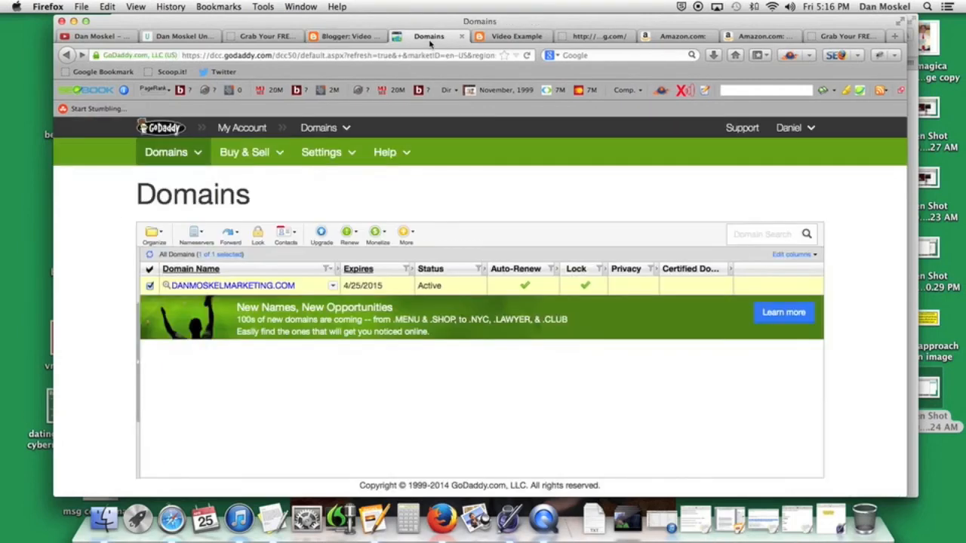
pyautogui.click(353, 38)
pyautogui.click(436, 37)
pyautogui.click(332, 38)
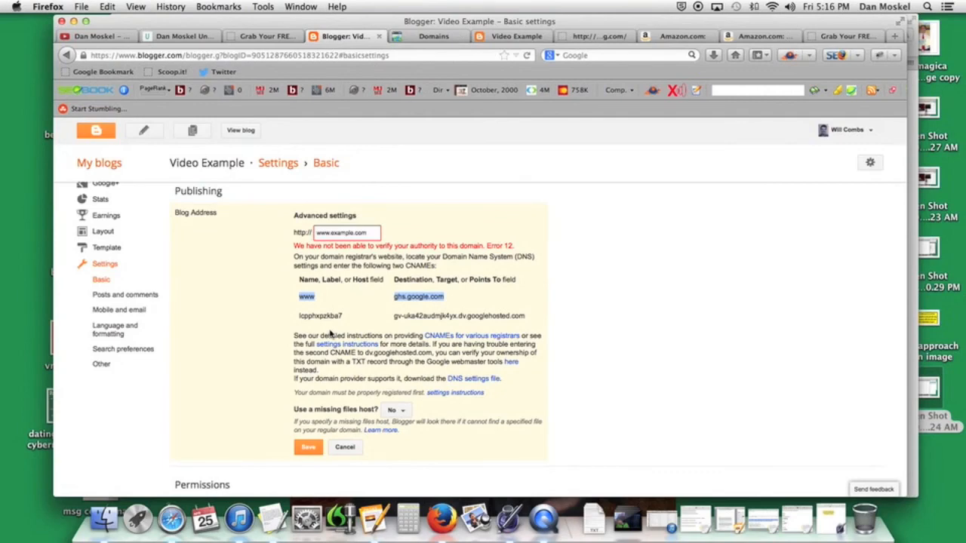
pyautogui.moveTo(299, 317); pyautogui.dragTo(538, 322)
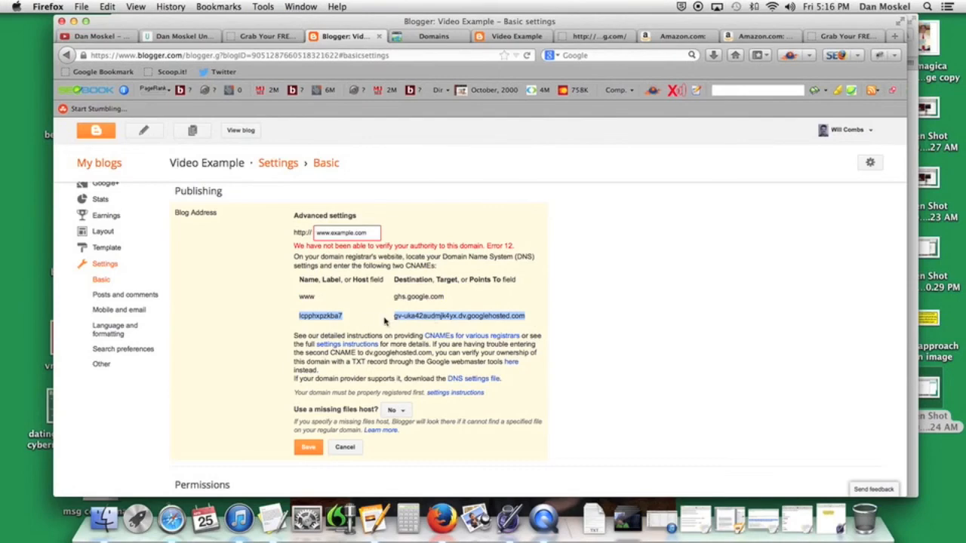
pyautogui.click(429, 36)
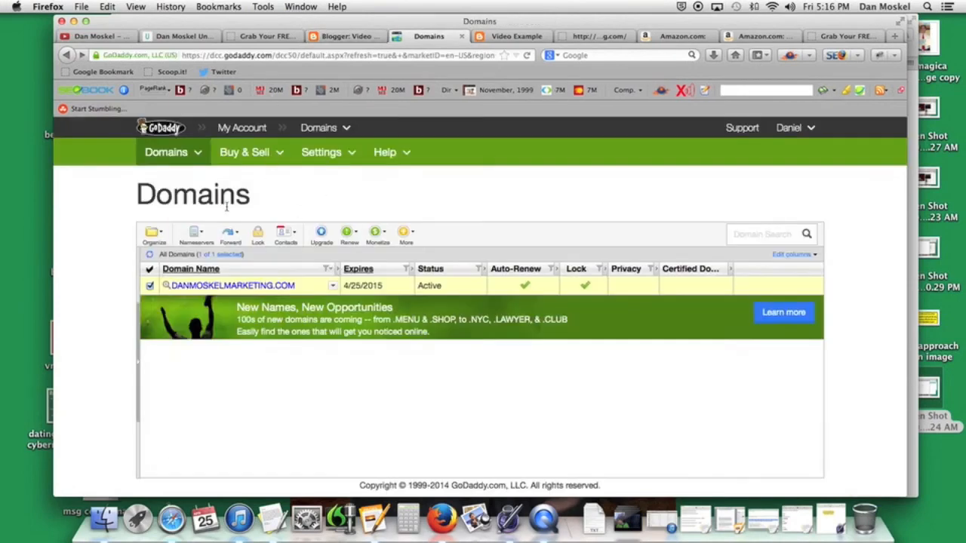
pyautogui.click(336, 37)
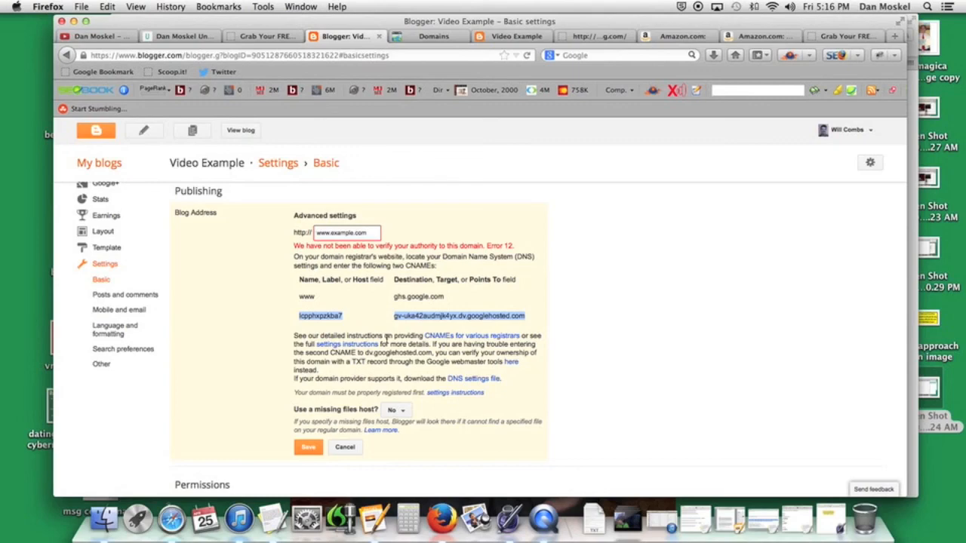
# Show the live blog at its www custom domain and examine its address and free-report headline
pyautogui.press('super+t')
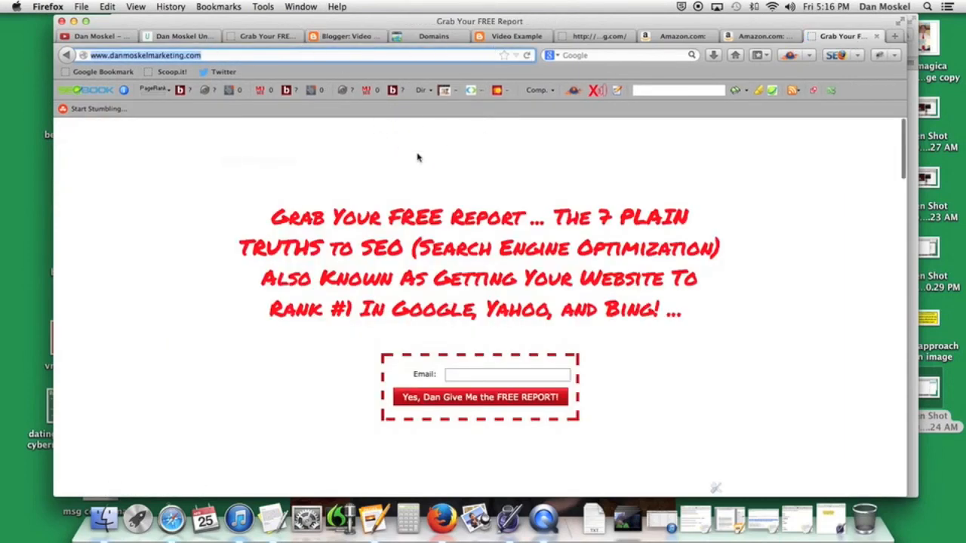
pyautogui.click(174, 55)
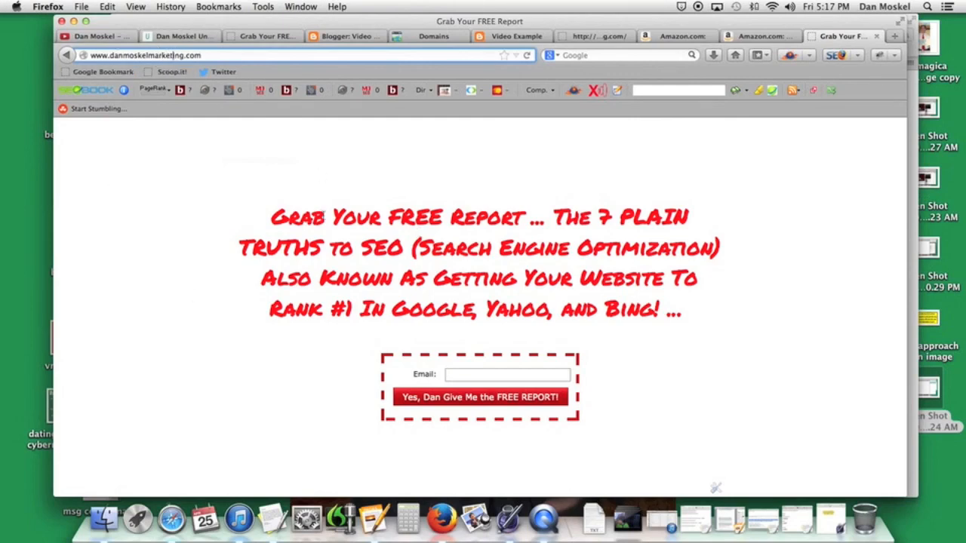
pyautogui.moveTo(270, 219); pyautogui.dragTo(701, 332)
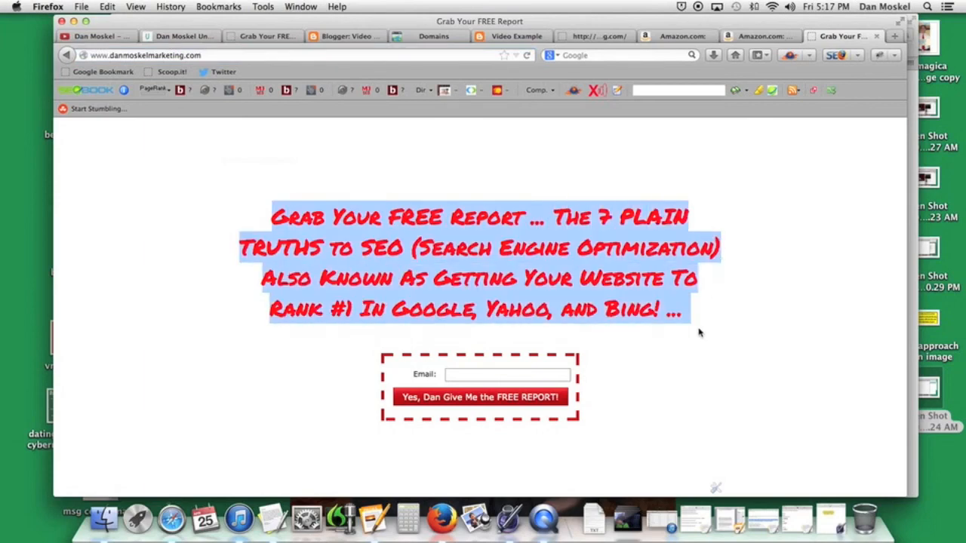
# Show the Amazon search results for the author and look through the listed books, from email marketing to SEO training
pyautogui.click(634, 281)
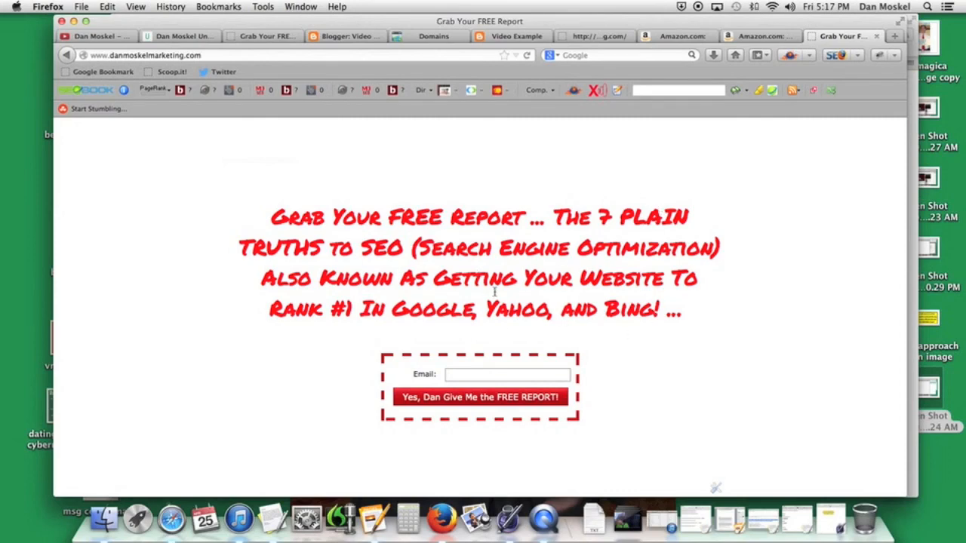
pyautogui.click(679, 36)
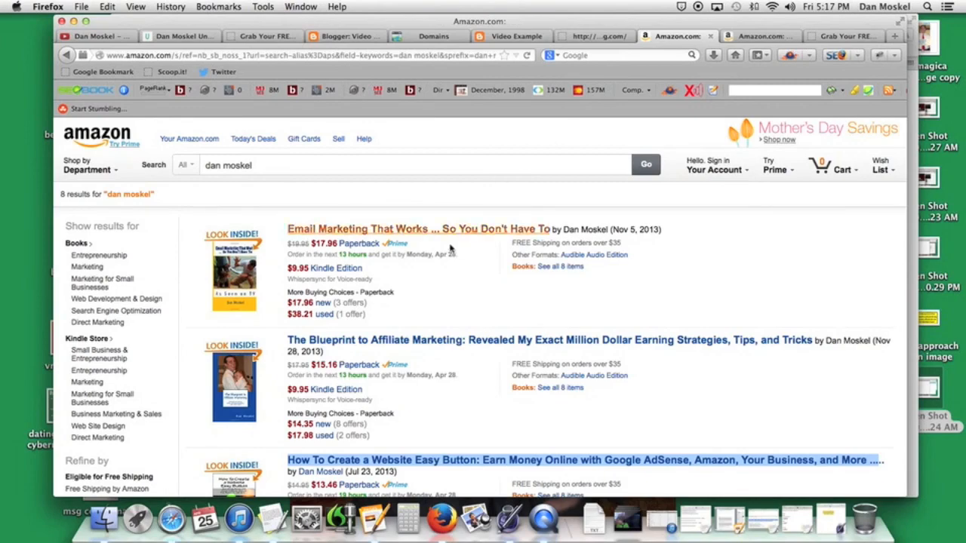
pyautogui.scroll(-3, 450, 249)
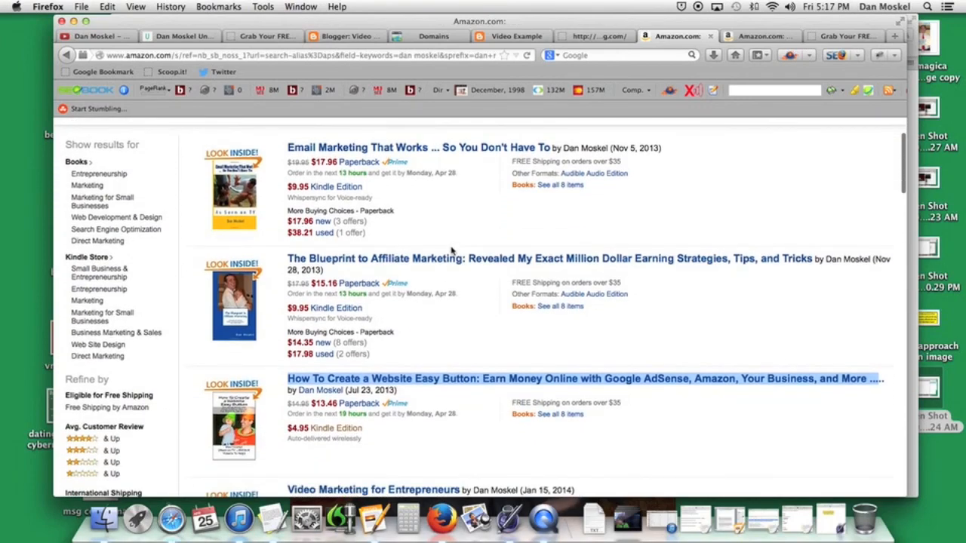
pyautogui.scroll(-6, 450, 251)
pyautogui.scroll(9, 451, 251)
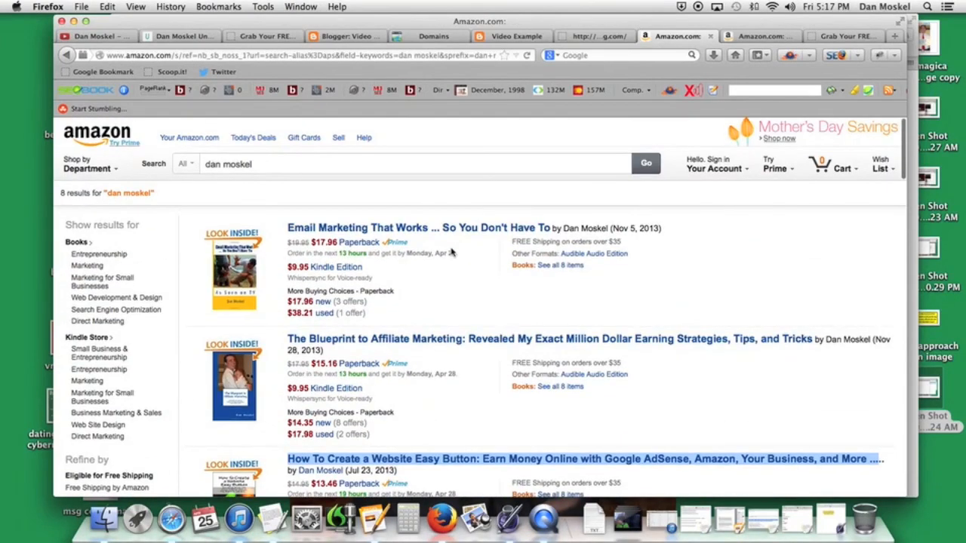
pyautogui.scroll(-10, 450, 253)
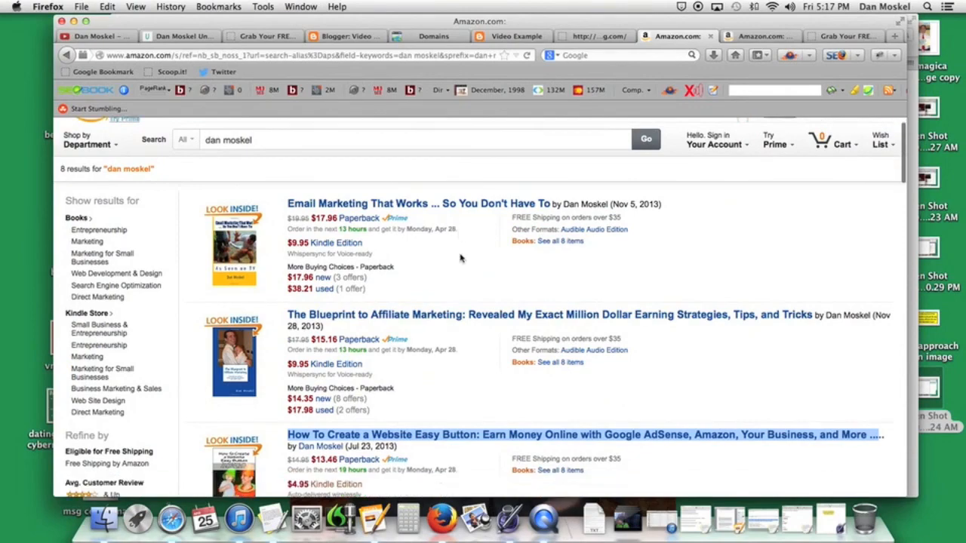
pyautogui.scroll(10, 455, 260)
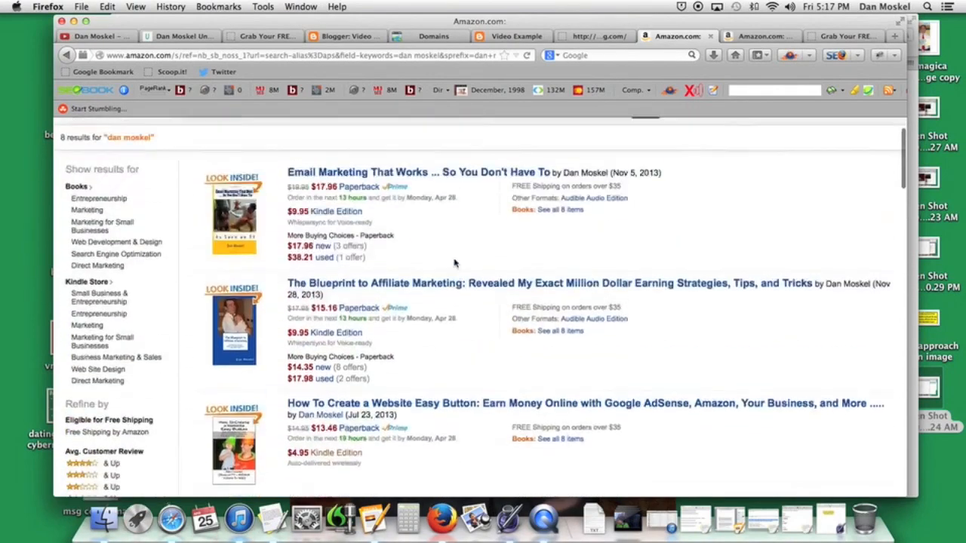
pyautogui.scroll(-5, 300, 293)
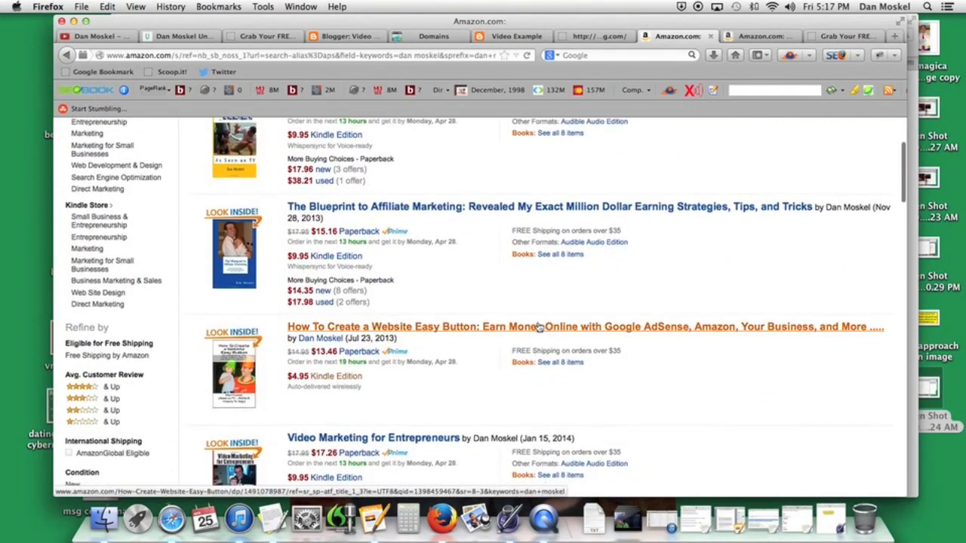
pyautogui.scroll(-6, 520, 340)
pyautogui.scroll(-15, 520, 340)
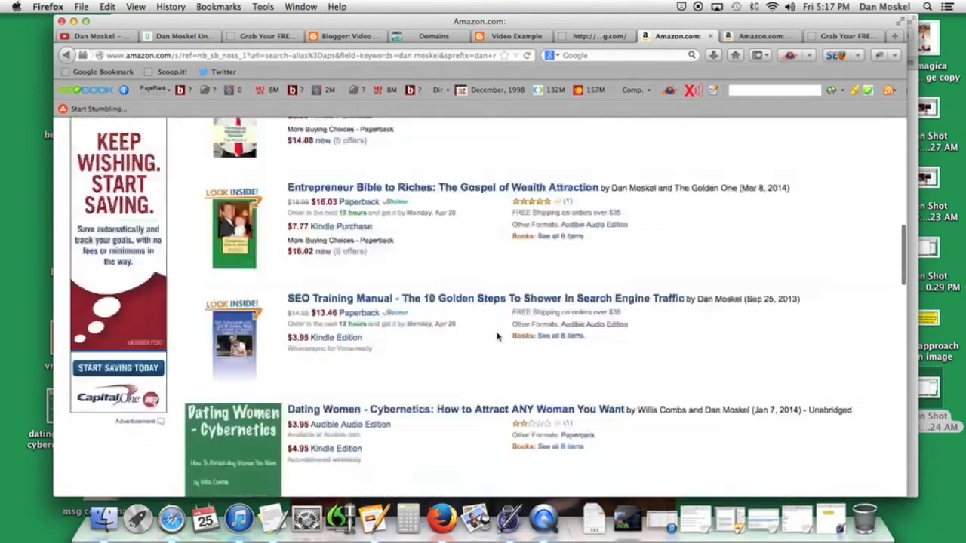
pyautogui.scroll(10, 499, 338)
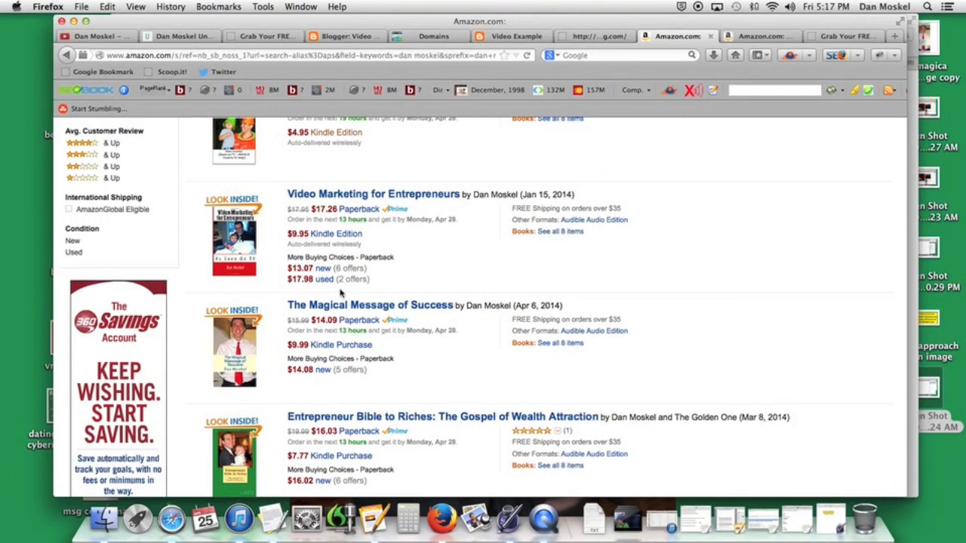
# Show the author's YouTube channel page, and minimize both browser windows to reveal the desktop
pyautogui.click(95, 36)
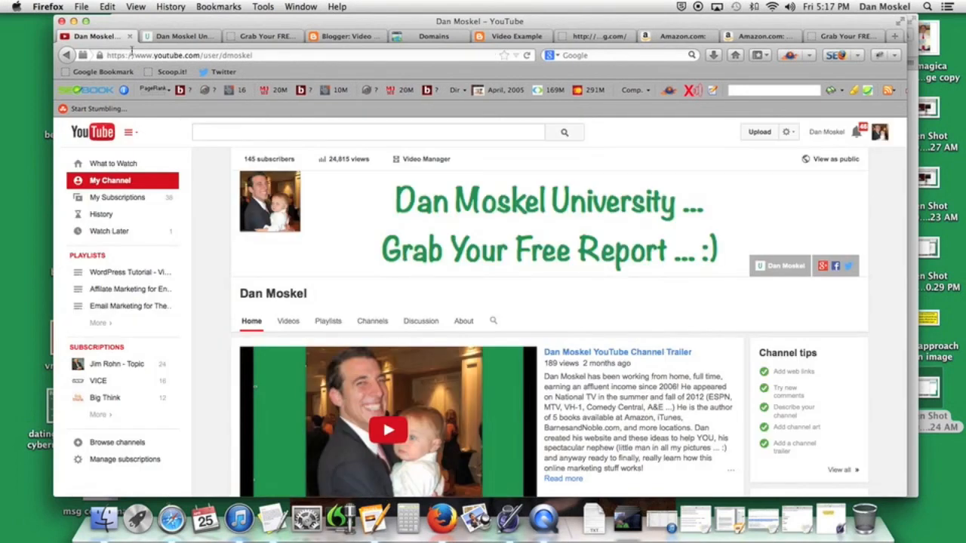
pyautogui.click(73, 22)
pyautogui.click(133, 22)
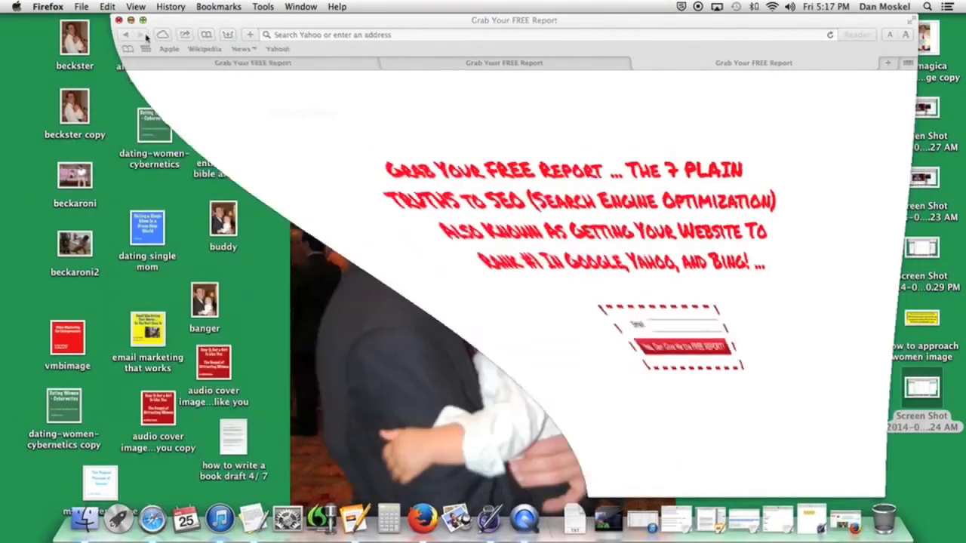